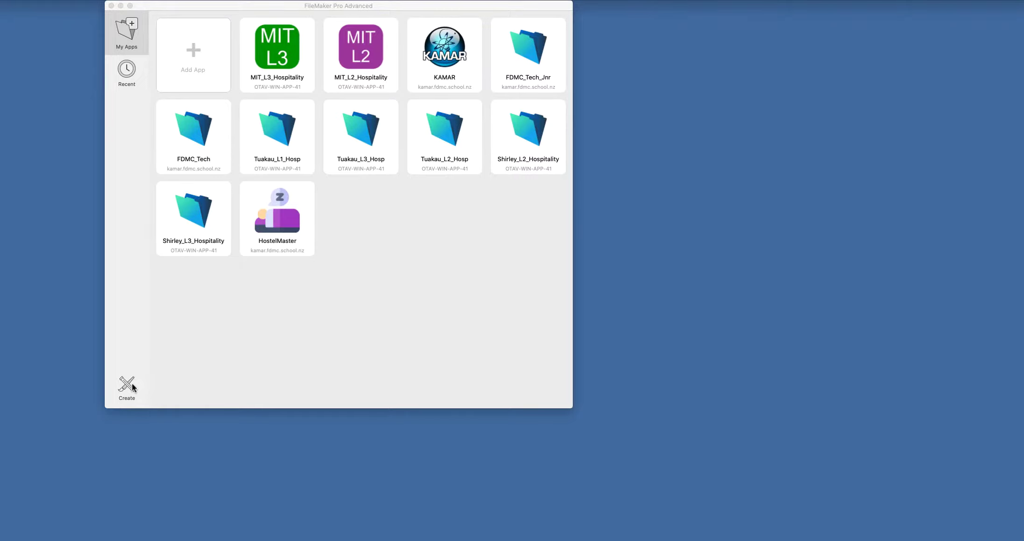
- Start a new app from the Blank template in the launcher, reaching its save dialog
left_click(132, 386)
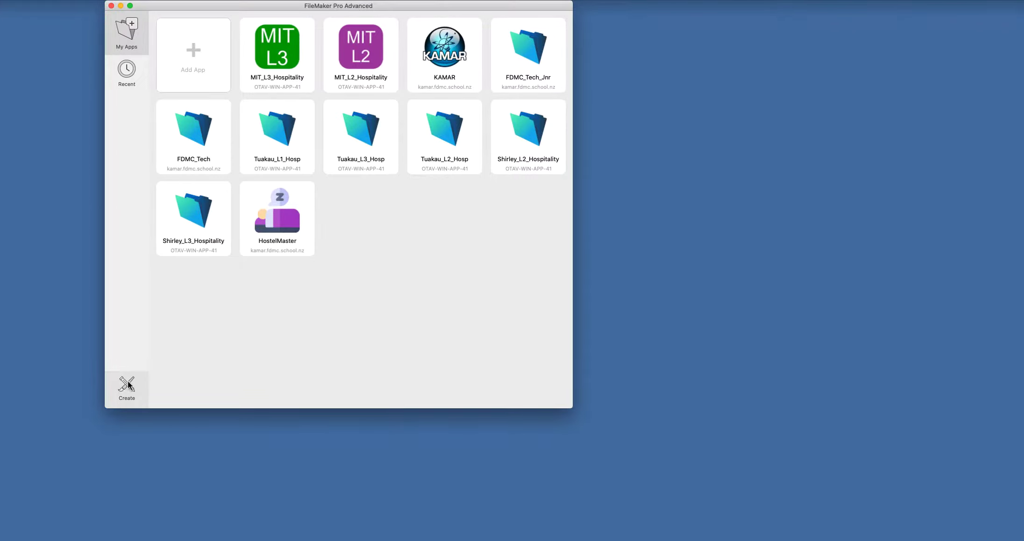
left_click(128, 385)
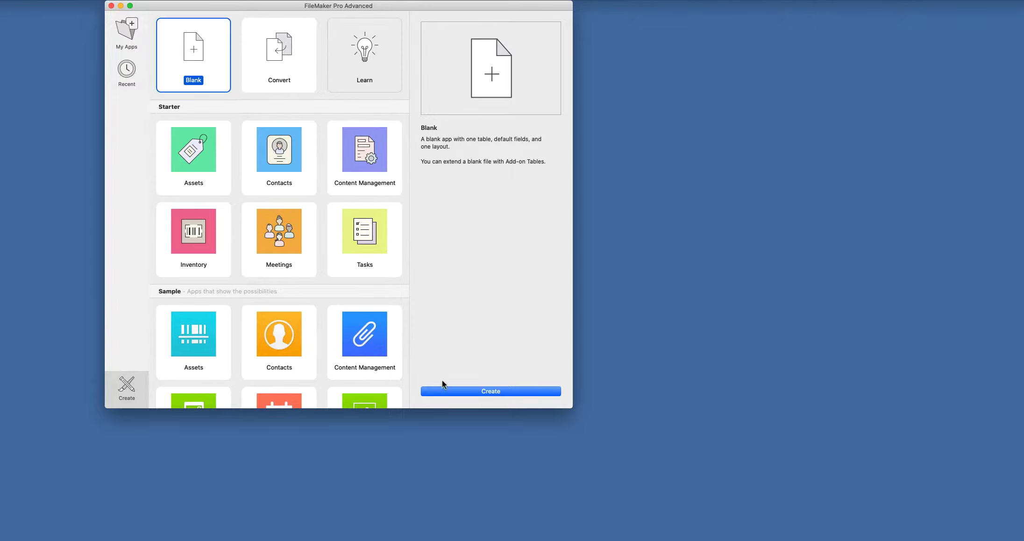
left_click(496, 390)
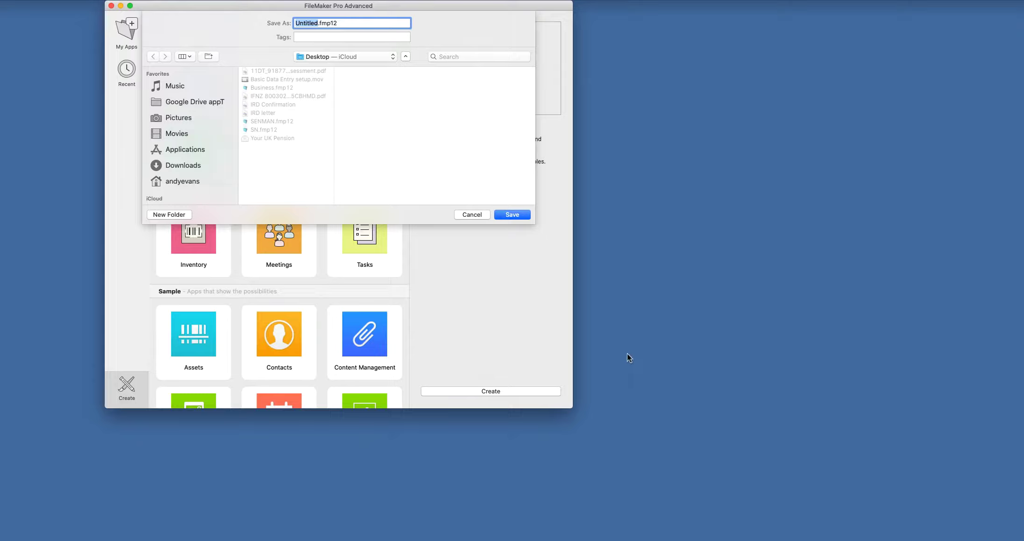
- Save the new app as Invoice and bring the Manage Database dialog fully into view
type("Invoice")
left_click(517, 216)
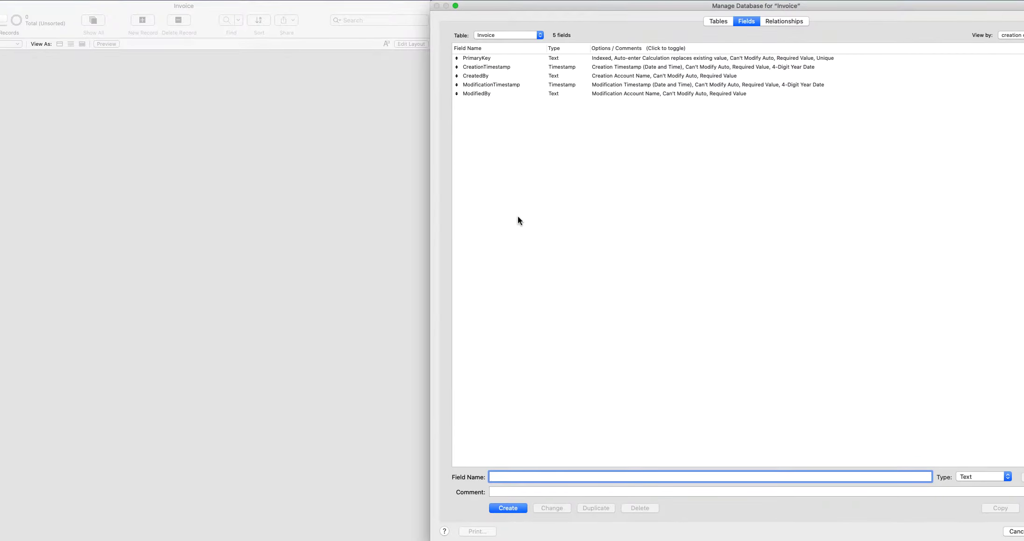
mouse_move(551, 10)
left_mouse_down()
mouse_move(322, 23)
mouse_move(564, 7)
left_mouse_up()
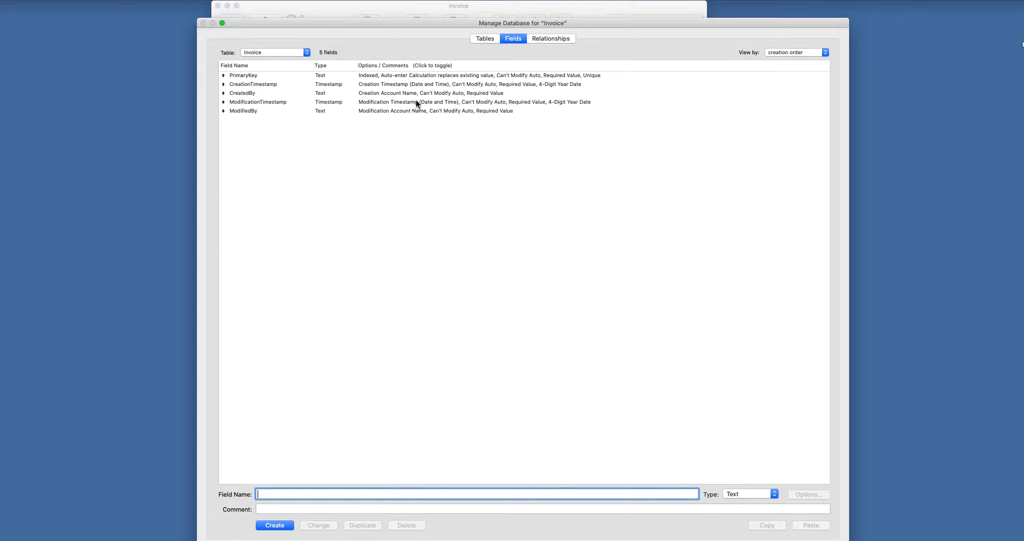
- Delete all five default fields from the Invoice table
left_click_drag(402, 146, 388, 70)
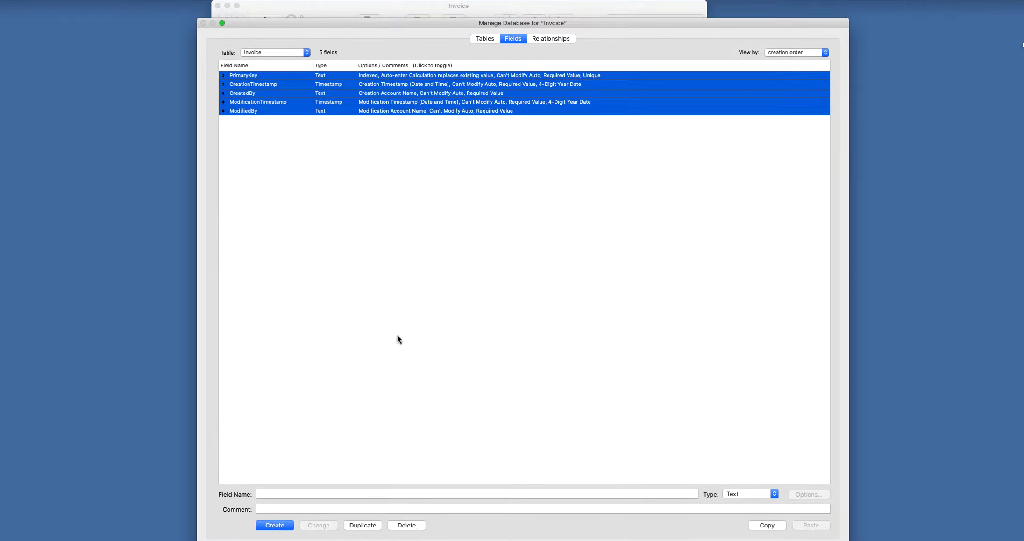
left_click(405, 524)
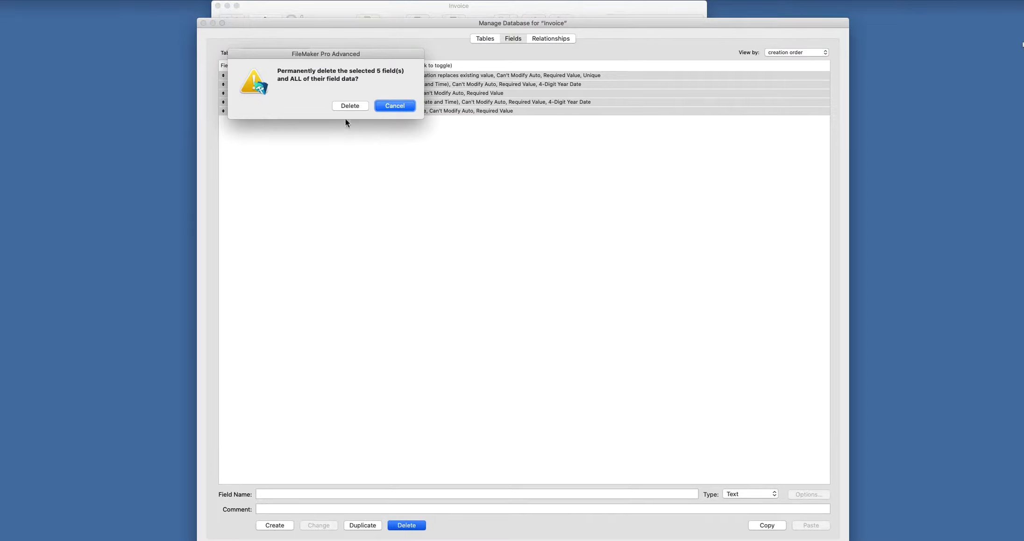
left_click(350, 105)
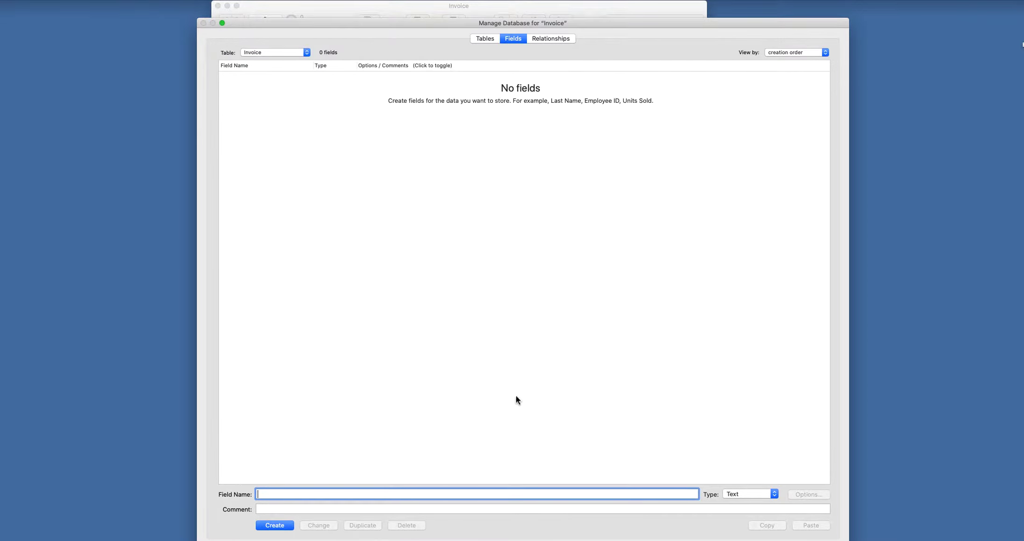
- Resize the database dialog and reopen the Invoice table's field list
left_click_drag(848, 540, 844, 533)
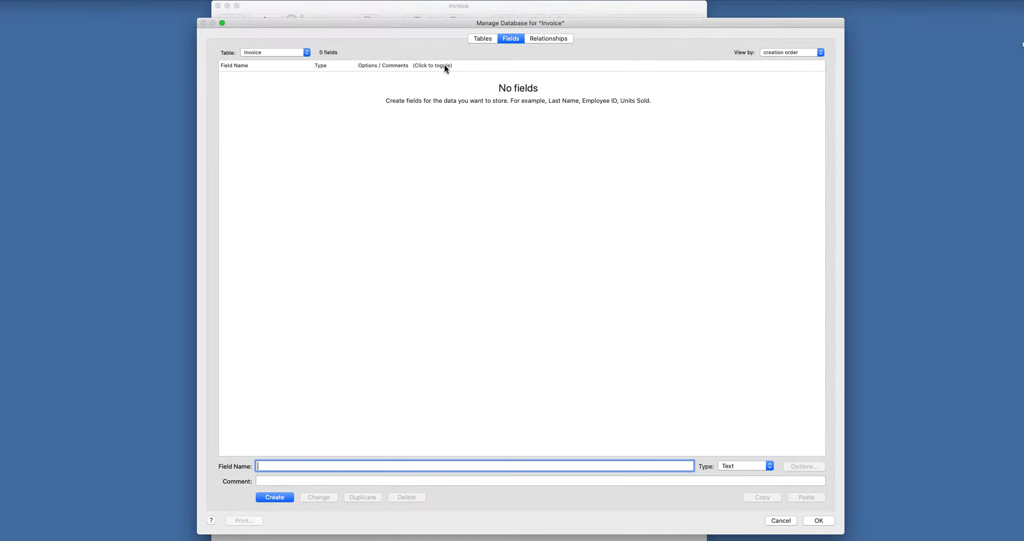
left_click(481, 39)
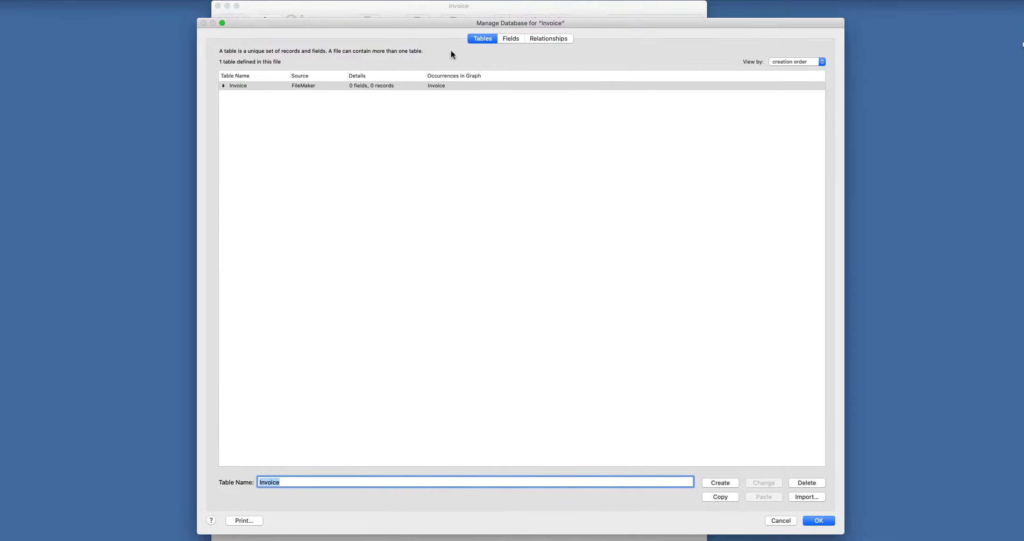
double_click(281, 87)
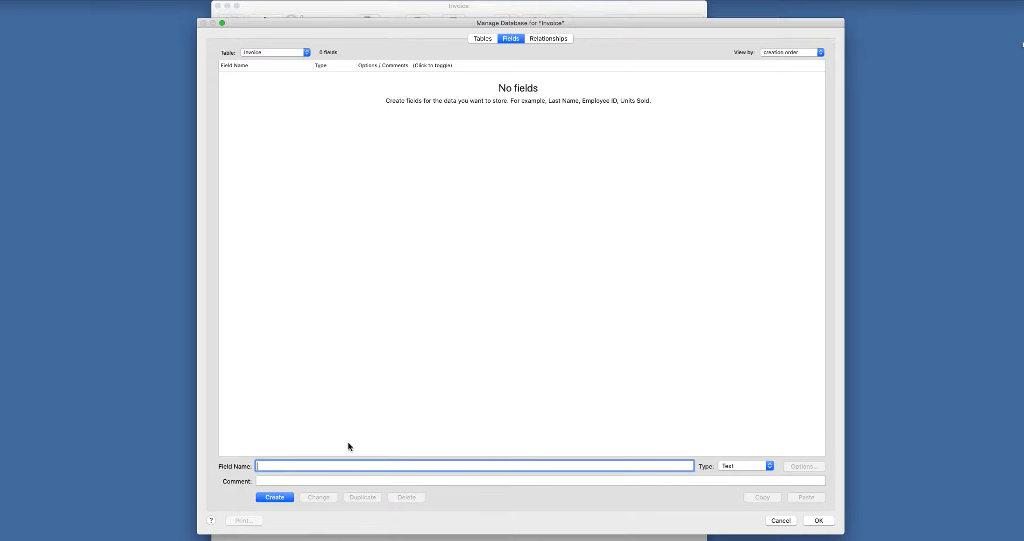
- Create Invoice_PK as a Number field that auto-enters an unmodifiable serial number
type("Invoice_PK")
left_click(769, 465)
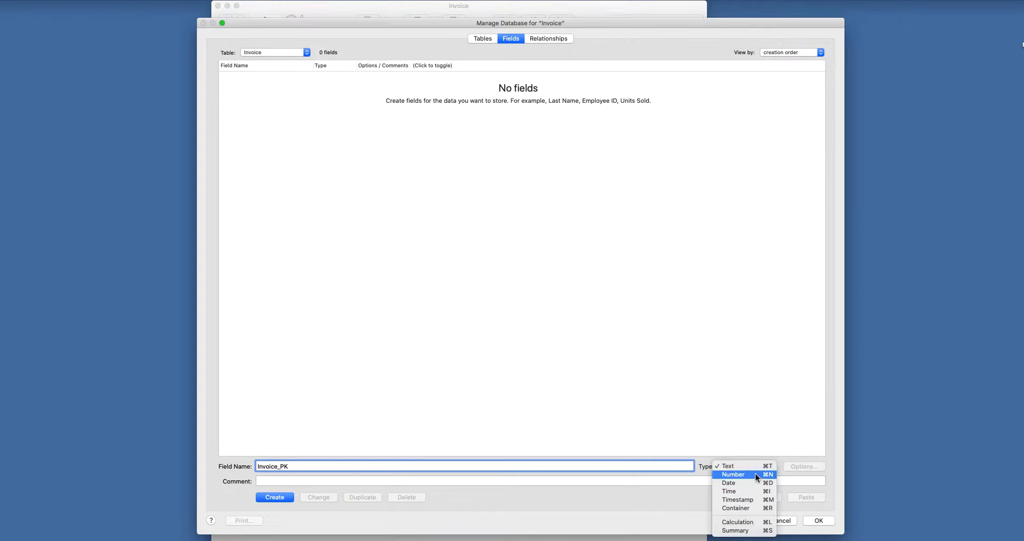
left_click(755, 474)
left_click(276, 496)
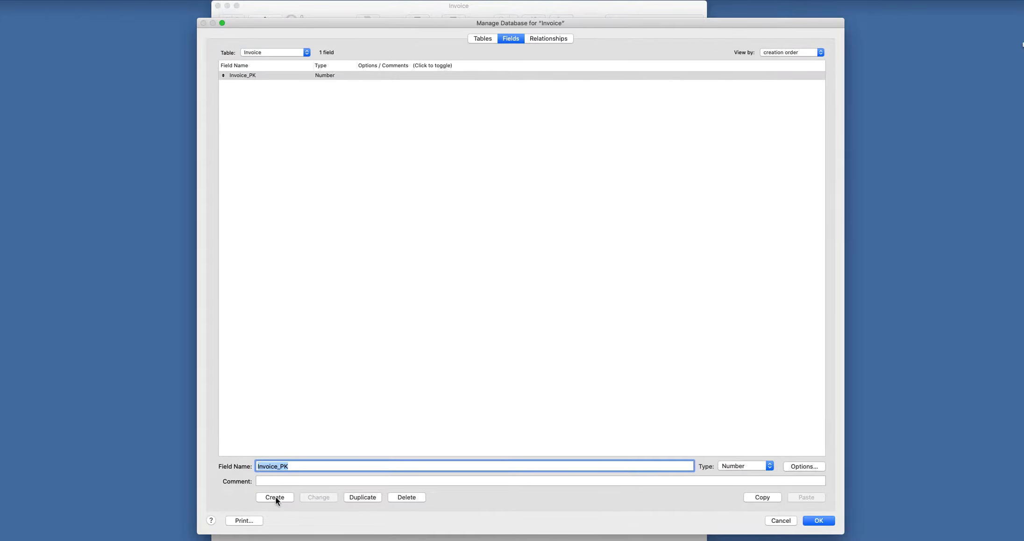
left_click(811, 466)
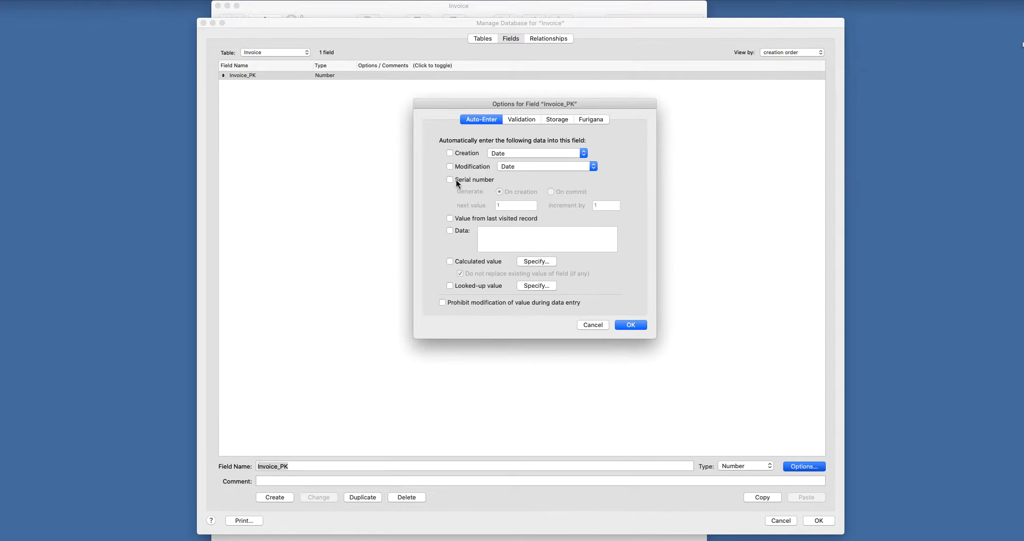
left_click(456, 179)
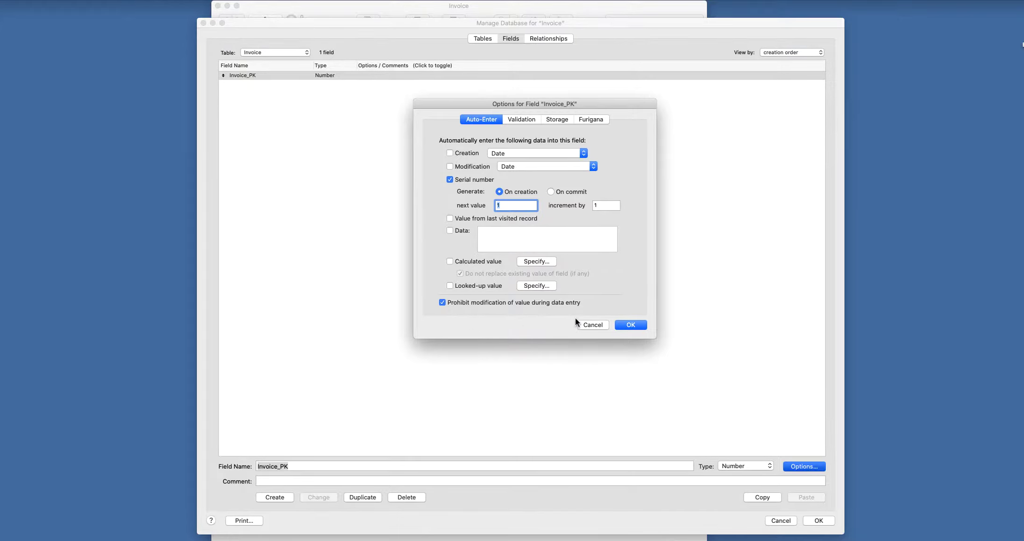
left_click(630, 324)
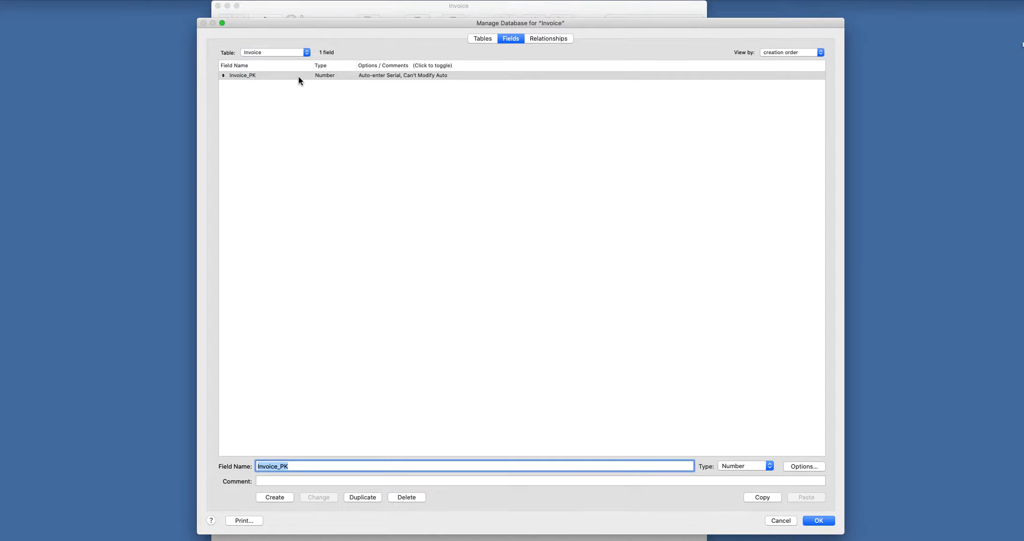
- Add an Invoice_Date field of type Date to the Invoice table
left_click(297, 468)
key("BackSpace")
key("BackSpace")
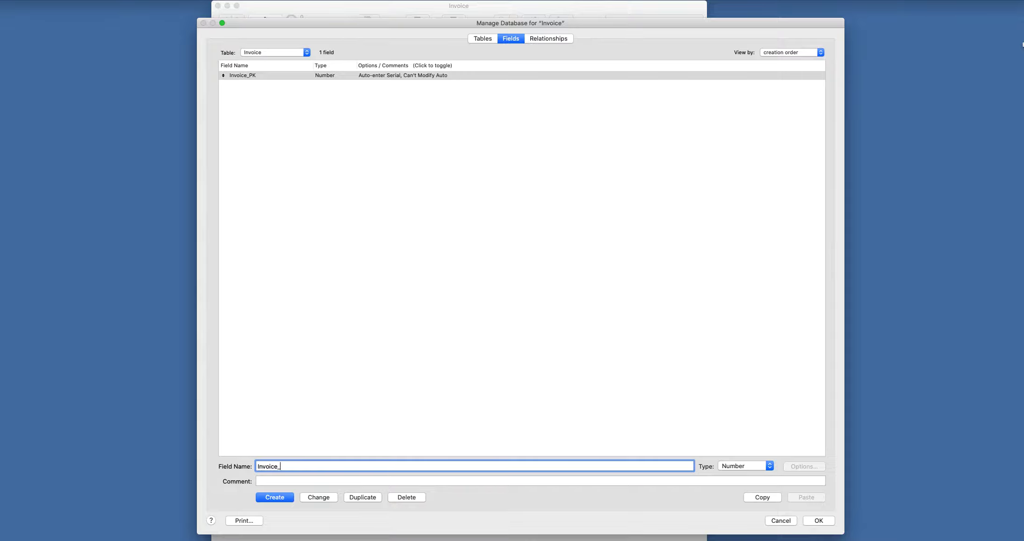
type("Date")
left_click(744, 466)
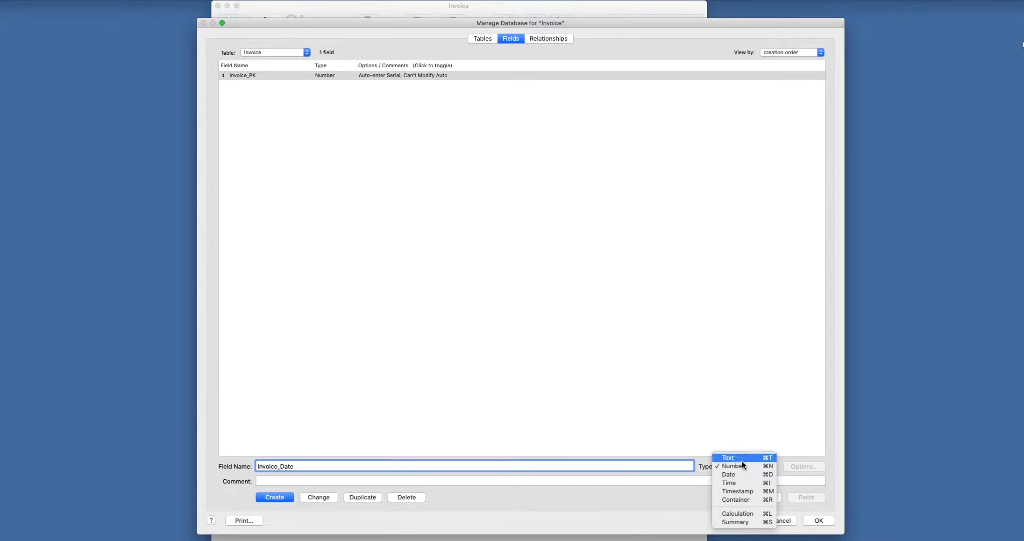
left_click(739, 473)
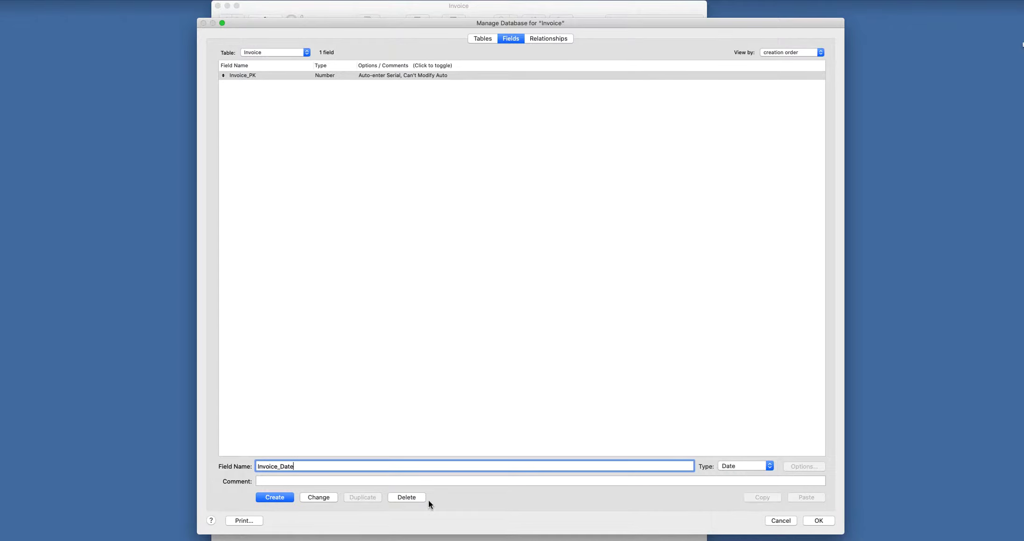
left_click(273, 497)
- Add an Invoice_Customer field of type Text to the Invoice table
left_click(287, 466)
left_click_drag(280, 466, 336, 466)
type("Customer")
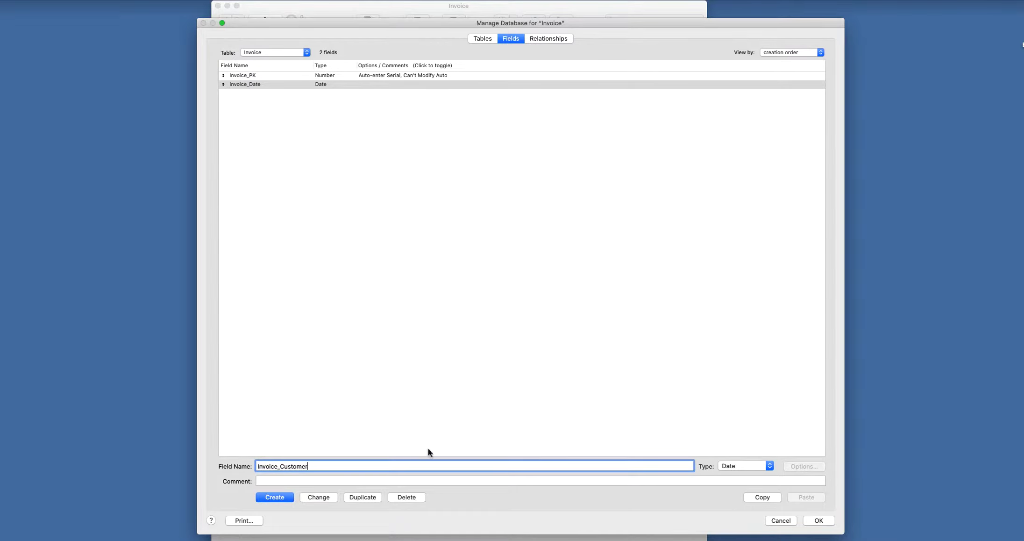
left_click(744, 466)
left_click(747, 449)
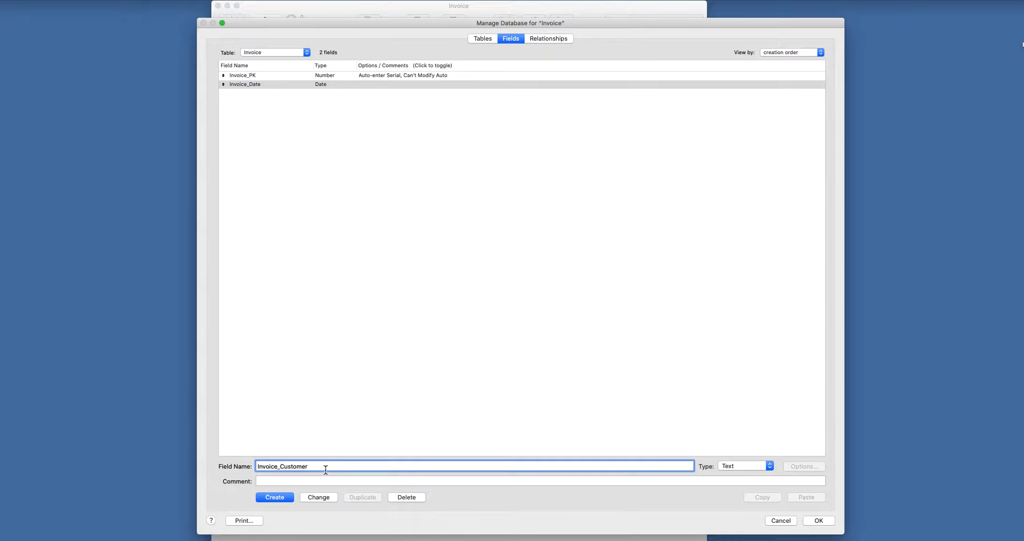
left_click(279, 499)
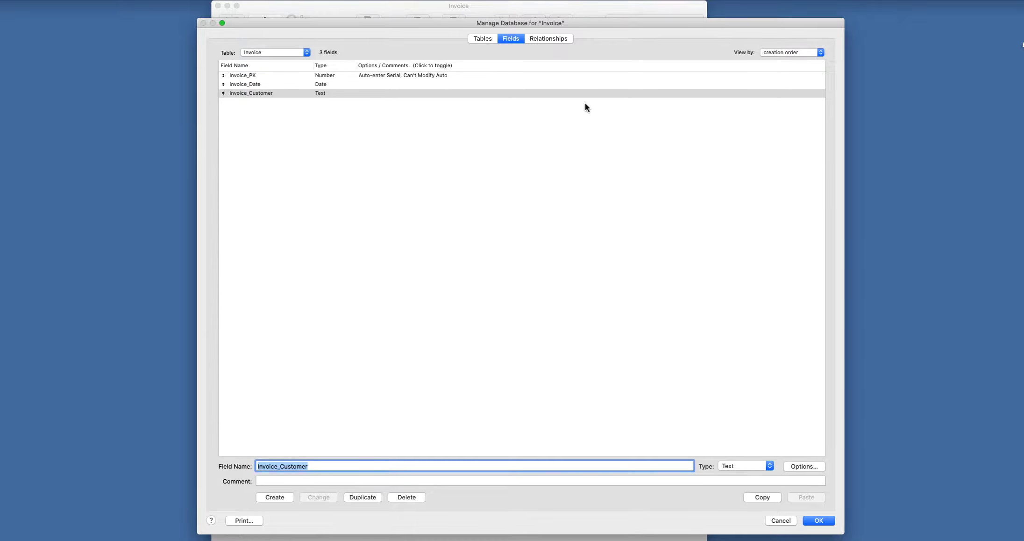
- Create a new table named Items
left_click(487, 40)
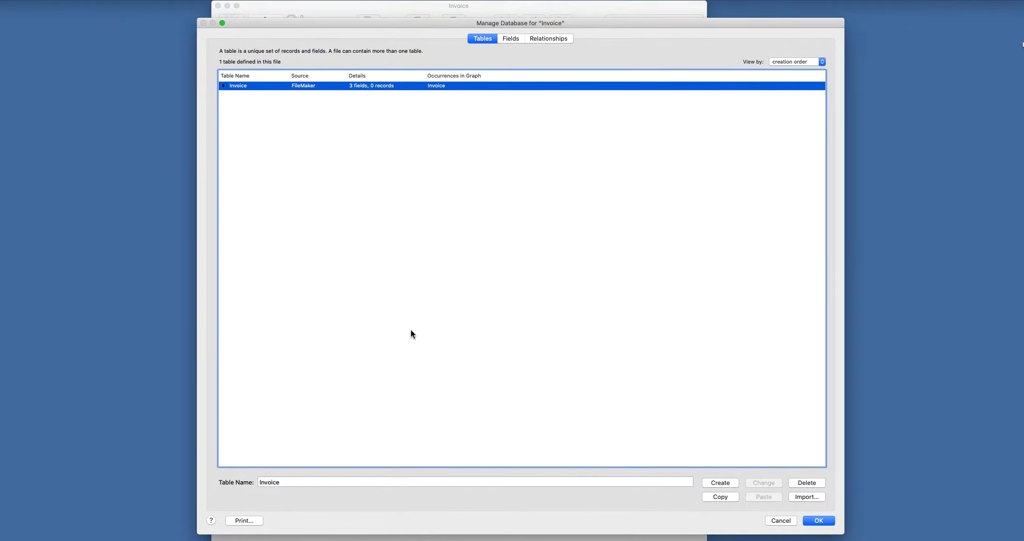
left_click_drag(285, 482, 249, 481)
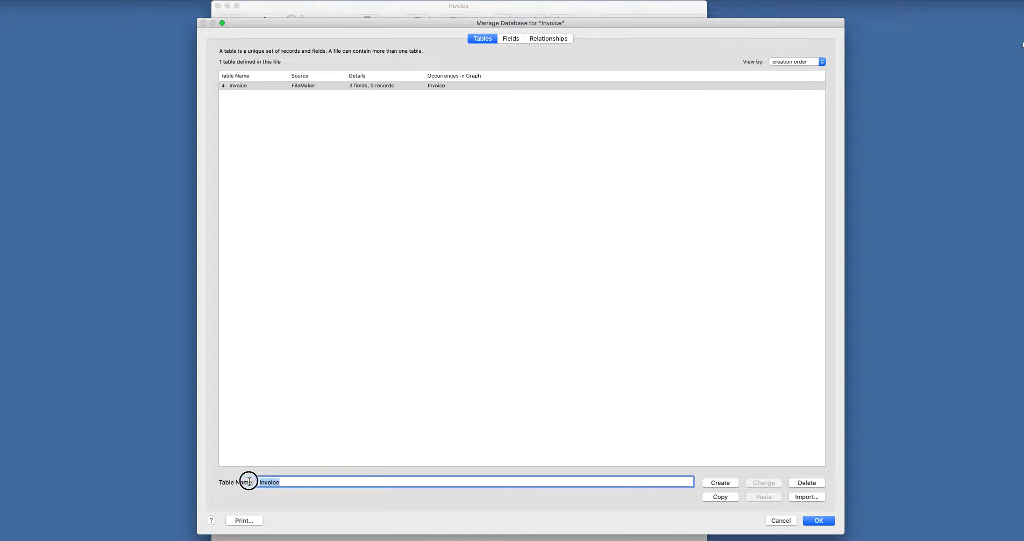
type("IN")
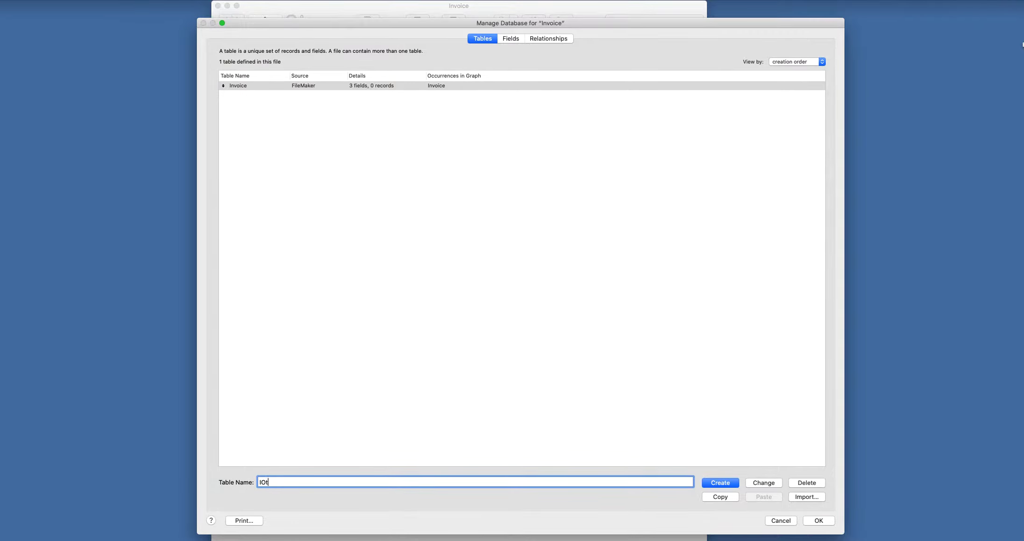
key("BackSpace")
type("tems")
left_click(722, 483)
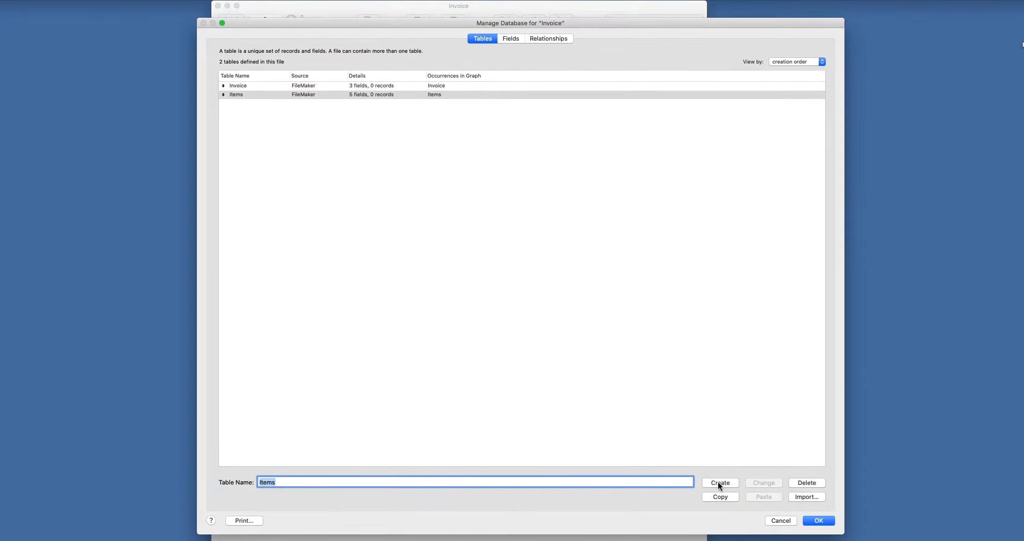
- Delete the Items table's five default fields and enter Item_PK as a new field name
double_click(329, 95)
left_click_drag(318, 120, 295, 78)
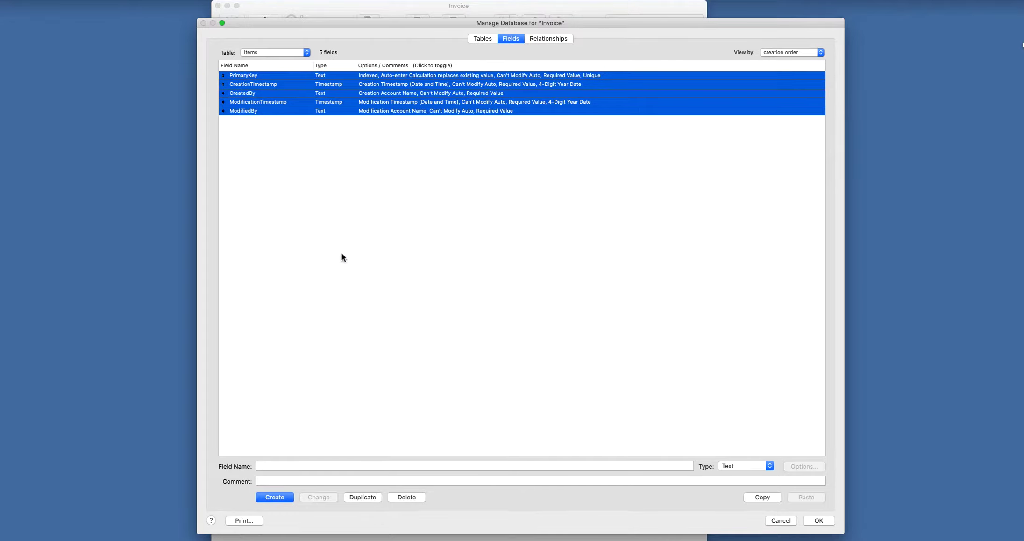
left_click(413, 496)
left_click(374, 108)
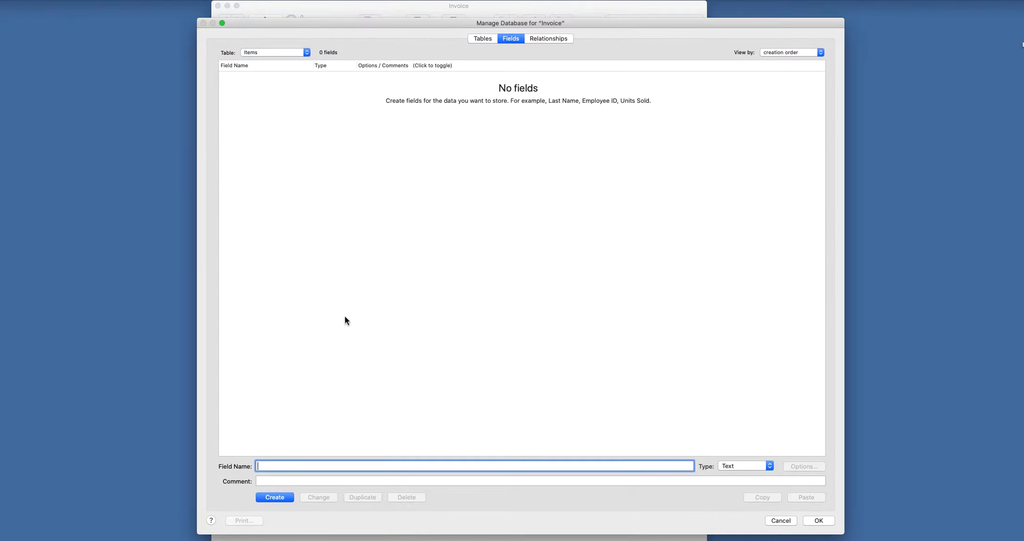
left_click(282, 466)
type("Item_PK")
- Create Item_PK as a Number field that auto-enters an unmodifiable serial number
left_click(754, 465)
left_click(753, 474)
left_click(287, 496)
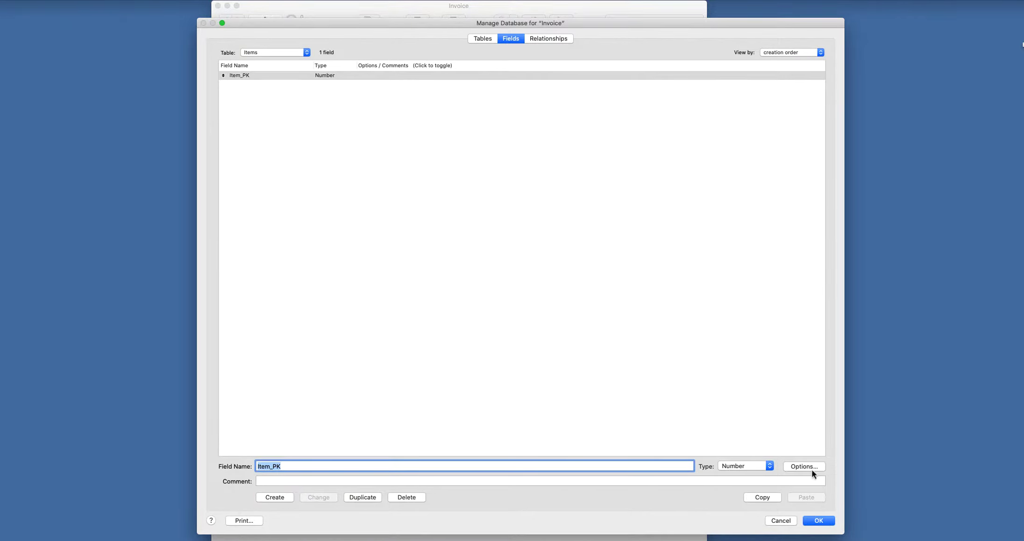
left_click(810, 469)
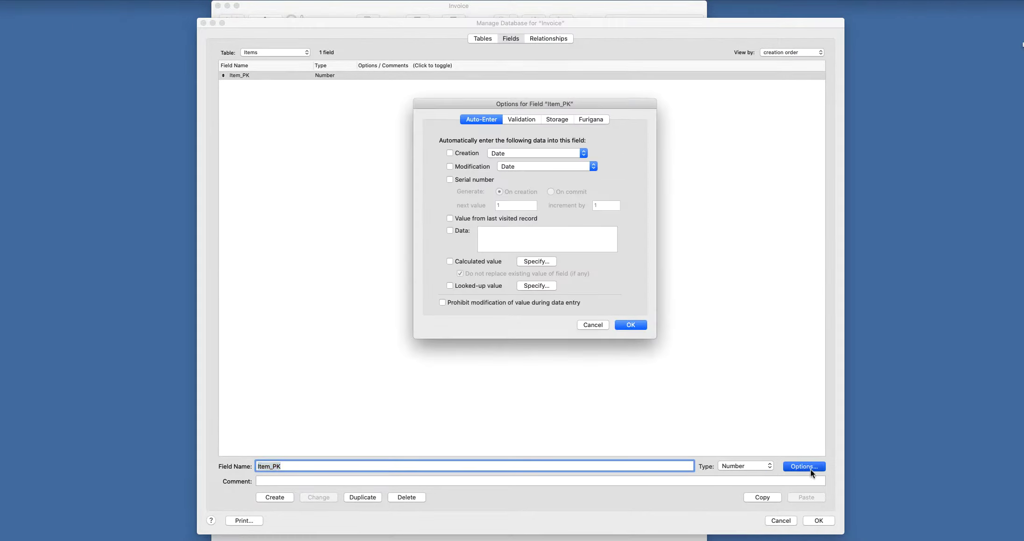
left_click(456, 180)
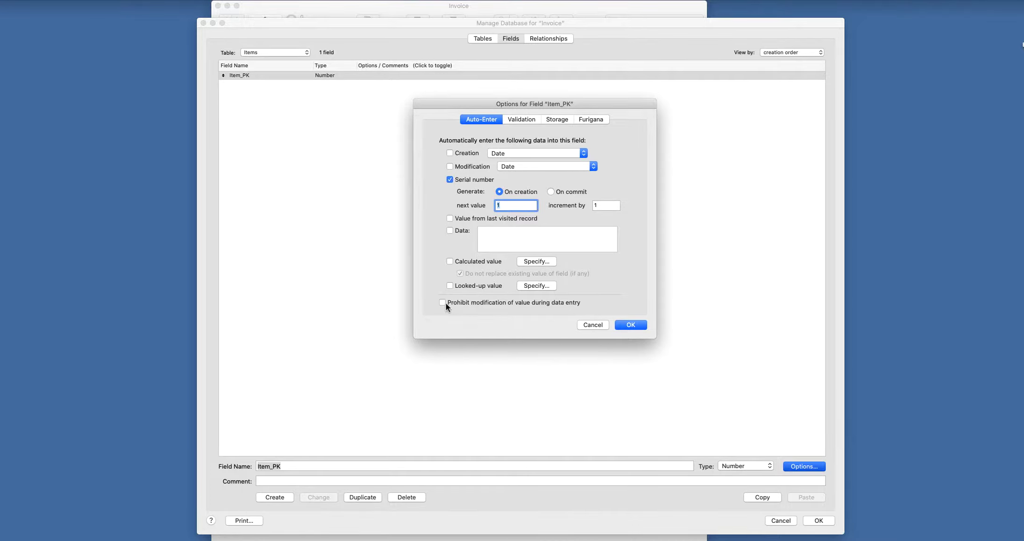
left_click(624, 325)
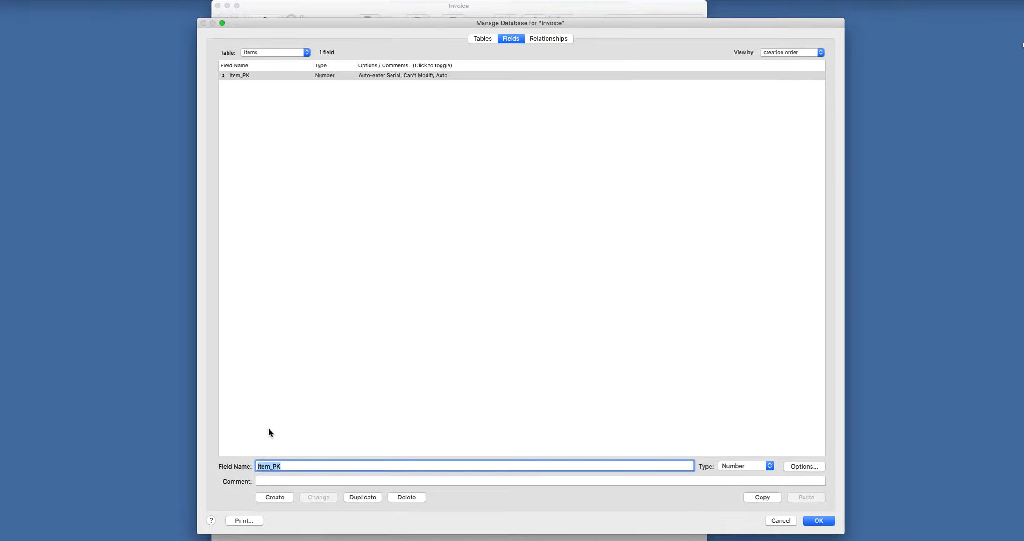
left_click(286, 467)
key("BackSpace")
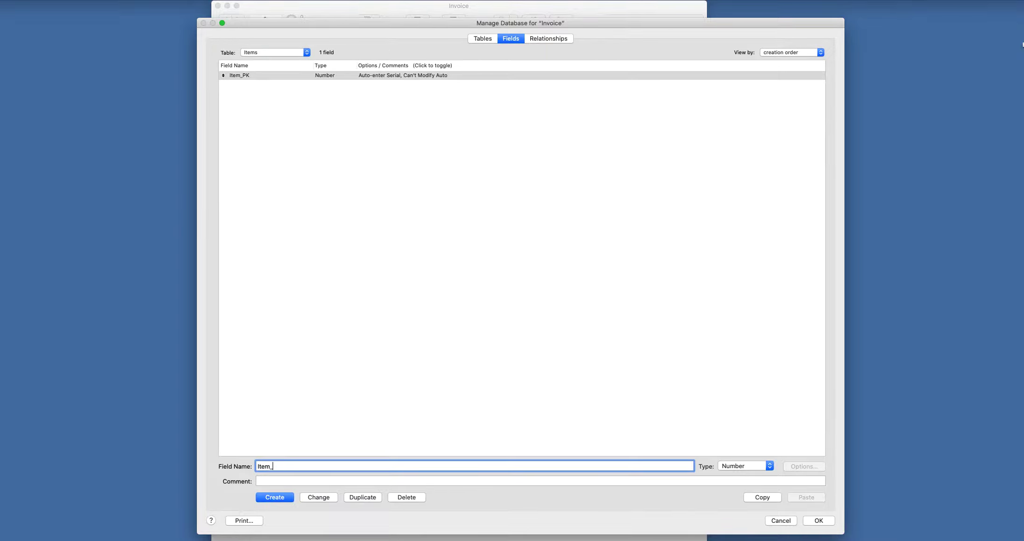
- Add an Item_Name Text field to the Items table, then view the table list
type("Name")
left_click(752, 464)
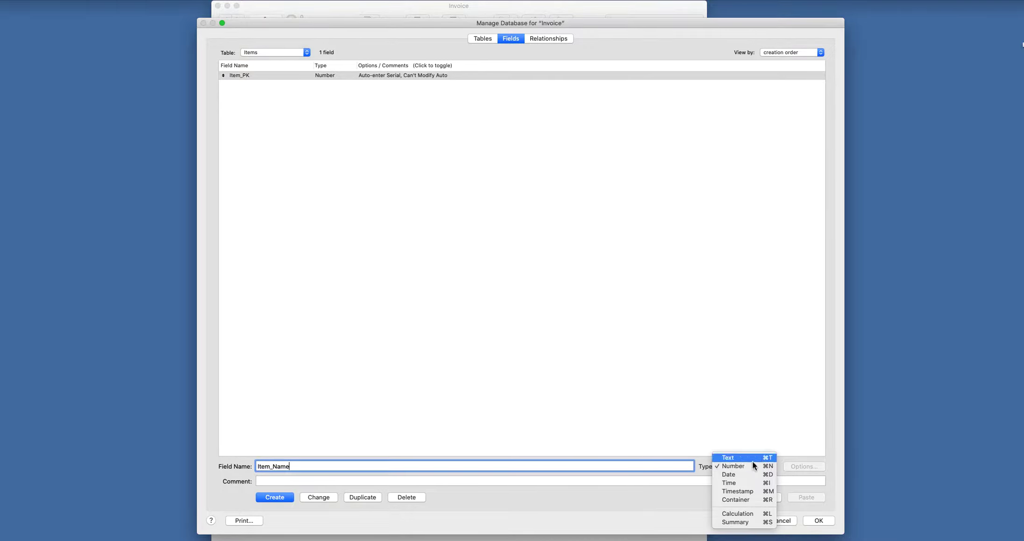
left_click(730, 460)
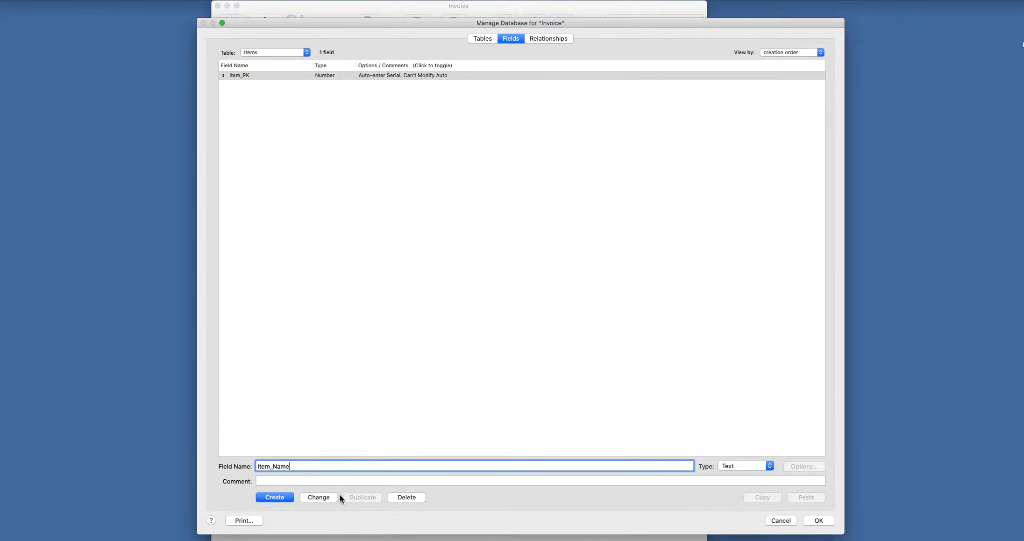
left_click(274, 496)
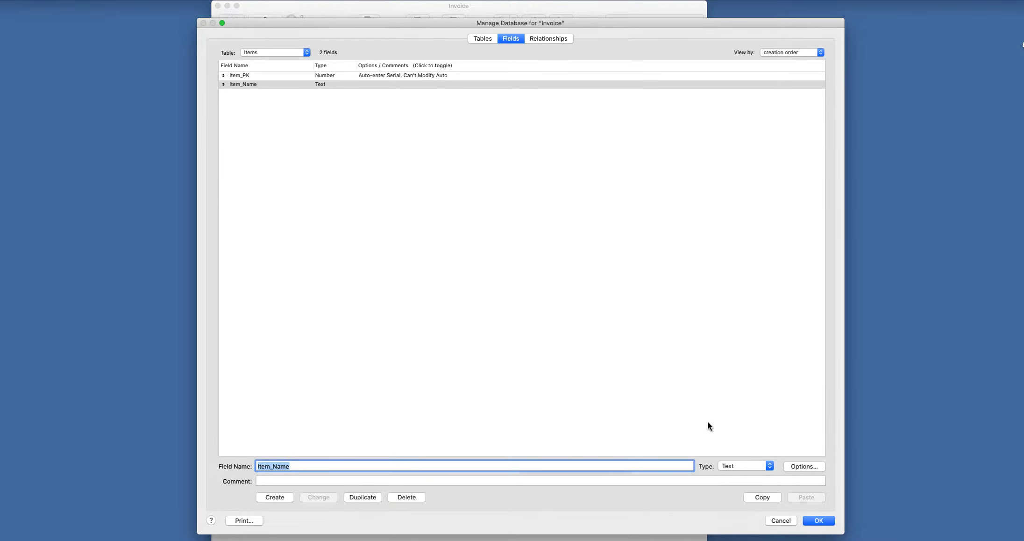
left_click(483, 40)
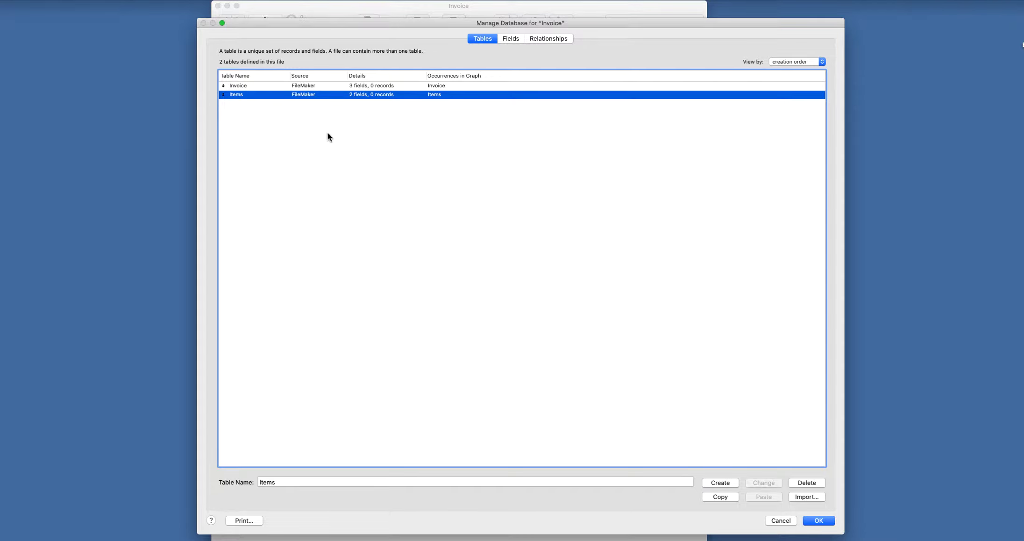
- Review the Invoice and Items table entries, then switch to the relationships graph
left_click(248, 88)
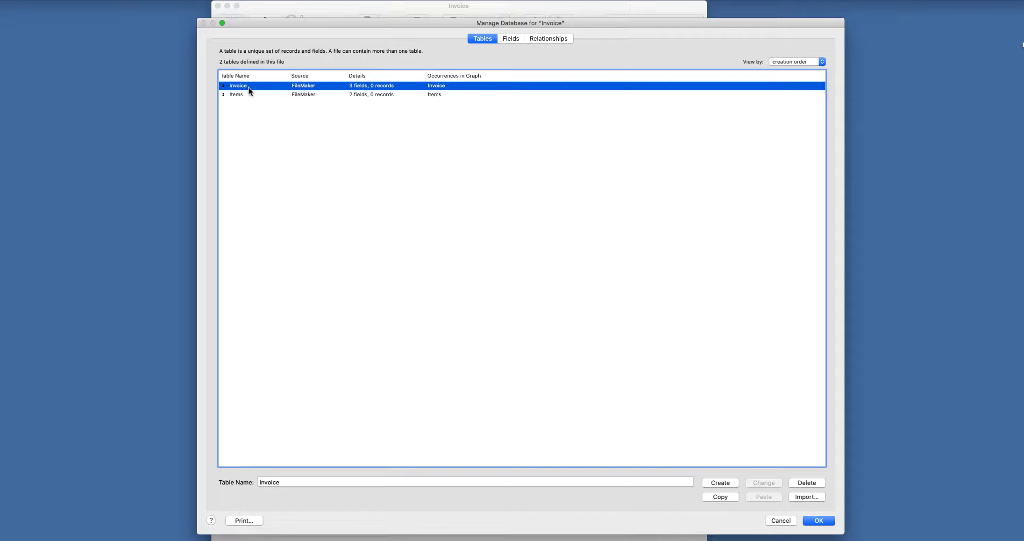
left_click(261, 95)
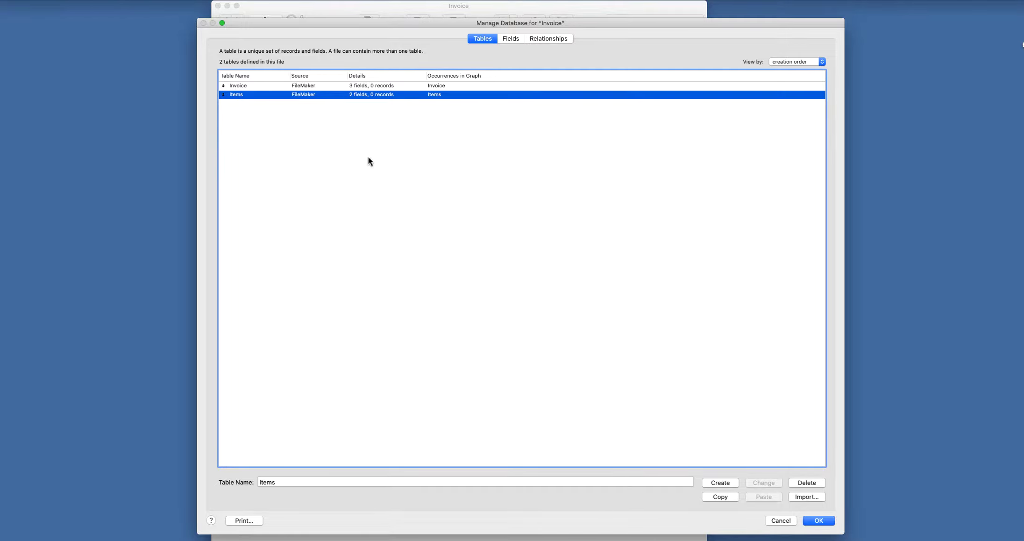
left_click(548, 39)
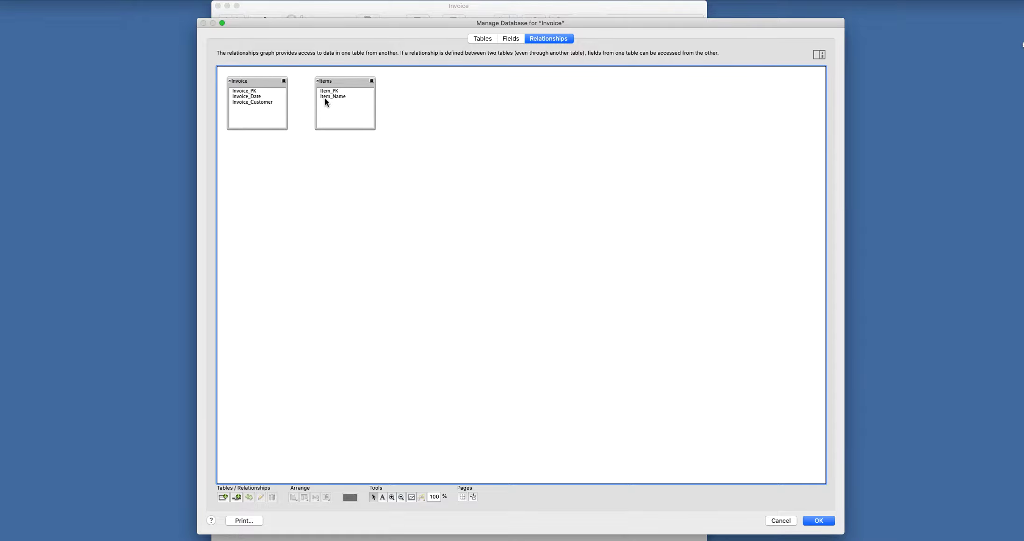
- Create a table named Invoice_Item_Join_Table and show its default fields
left_click(491, 40)
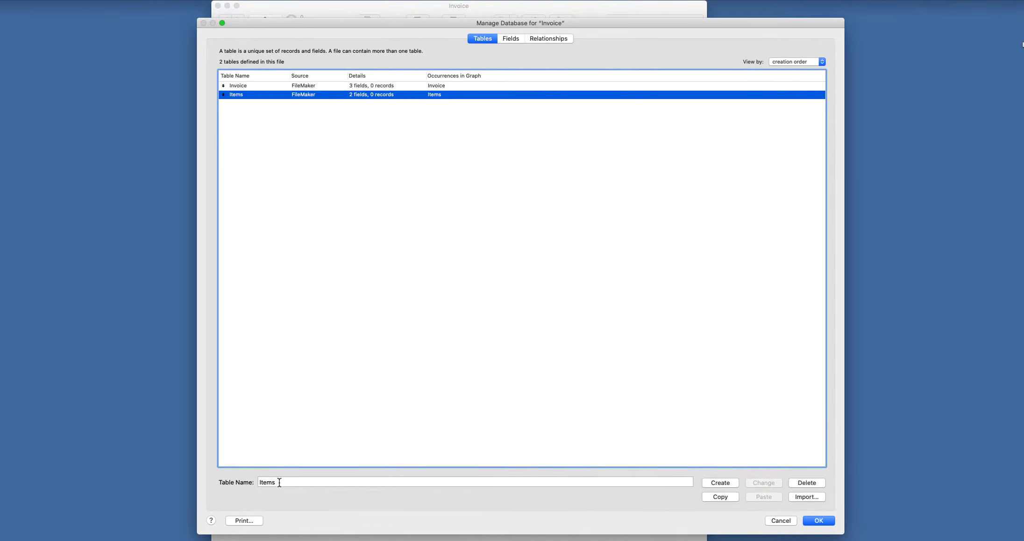
double_click(265, 482)
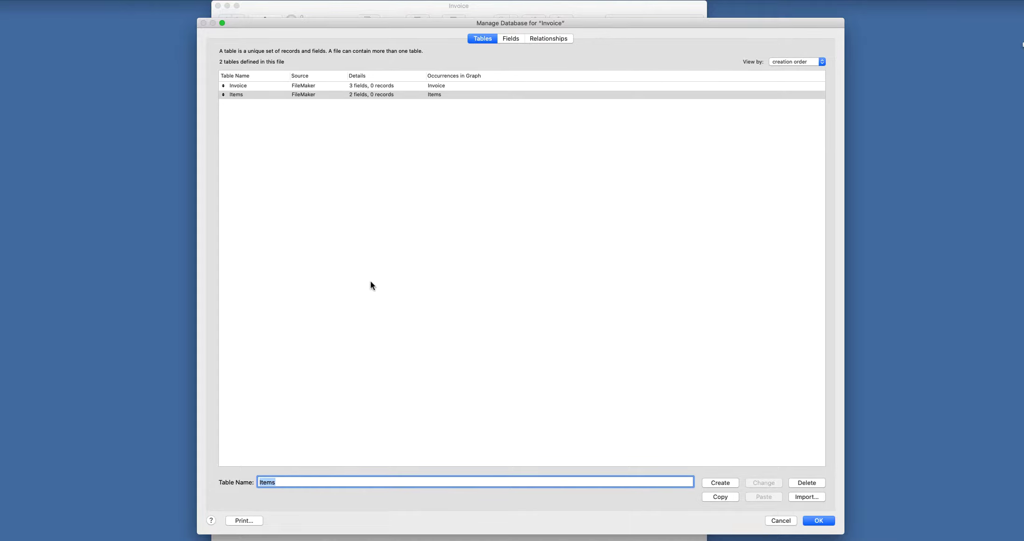
key("BackSpace")
type("Invoic")
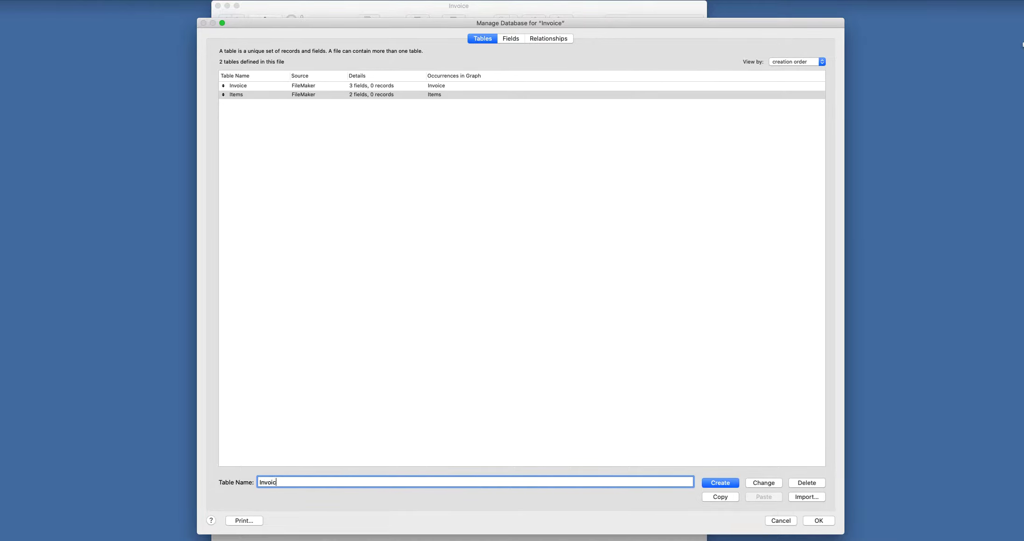
type("e_Item_Join_Table")
left_click(723, 483)
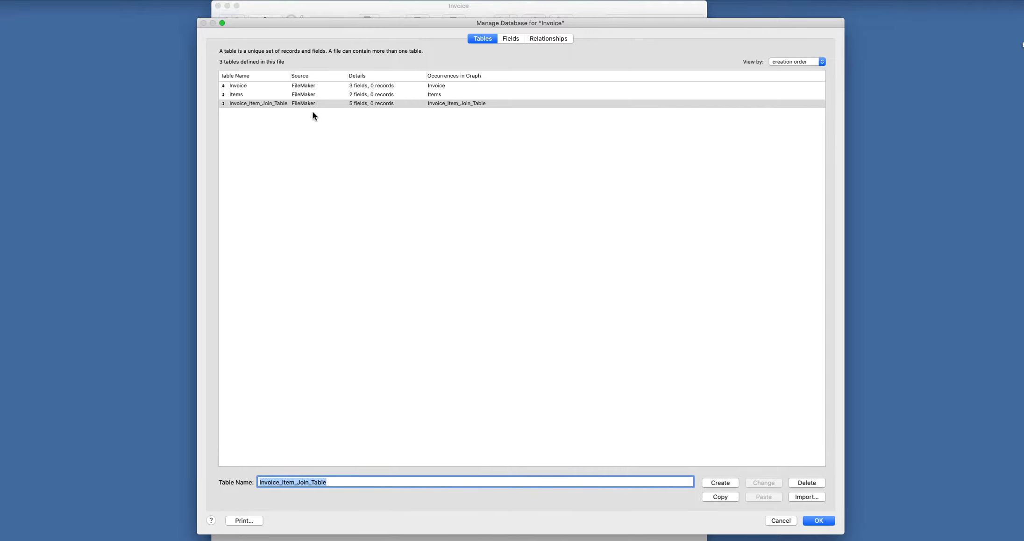
double_click(314, 102)
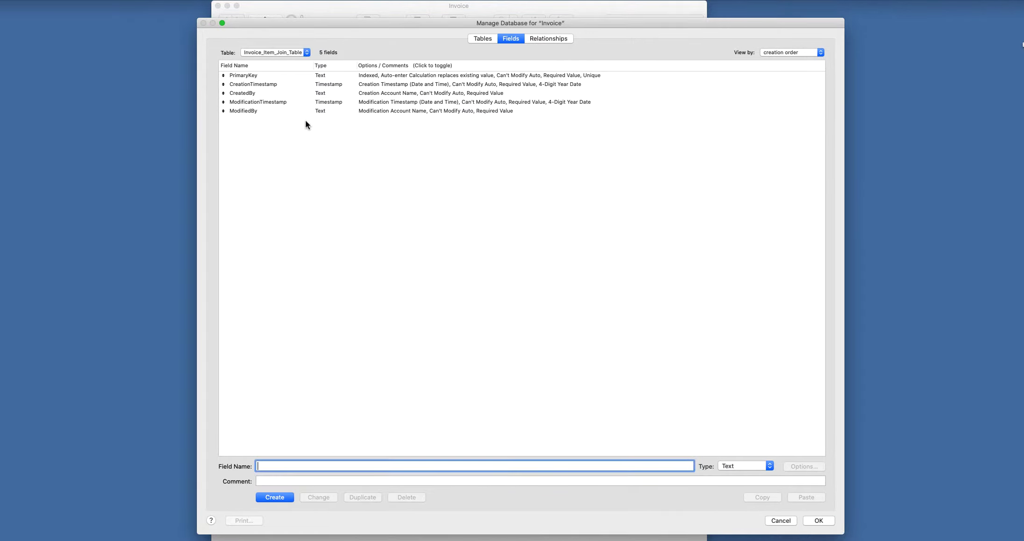
- Select and permanently delete all five default fields of Invoice_Item_Join_Table
key("super+a")
key("BackSpace")
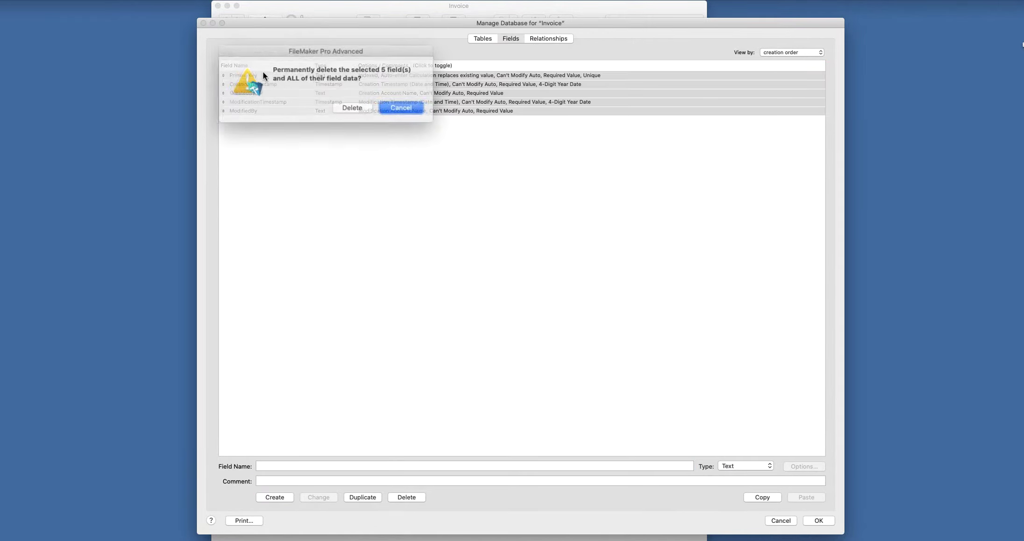
left_click(351, 106)
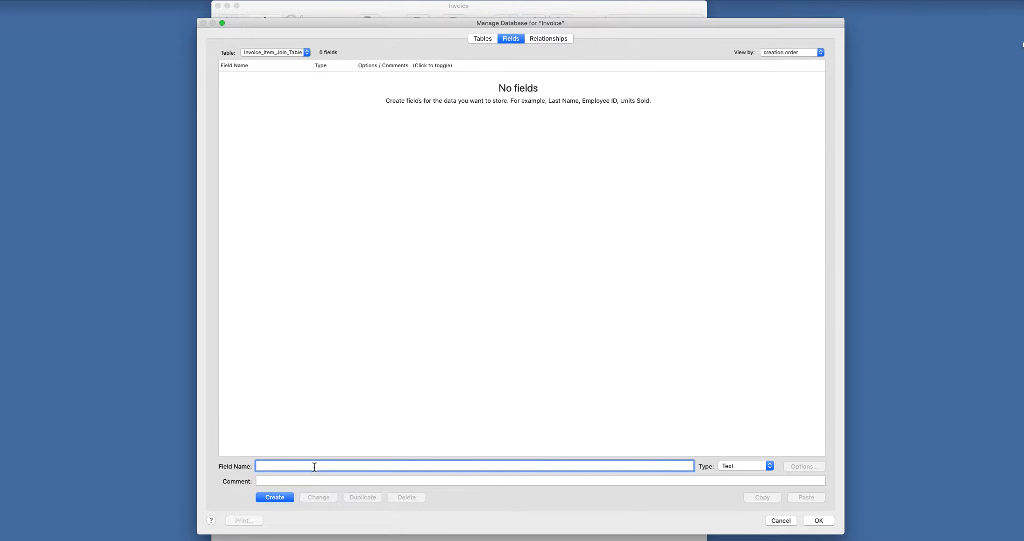
- Create PK_ID as a Number field that auto-enters a serial number and prohibits modification
type("PK")
type("_ID")
left_click(757, 467)
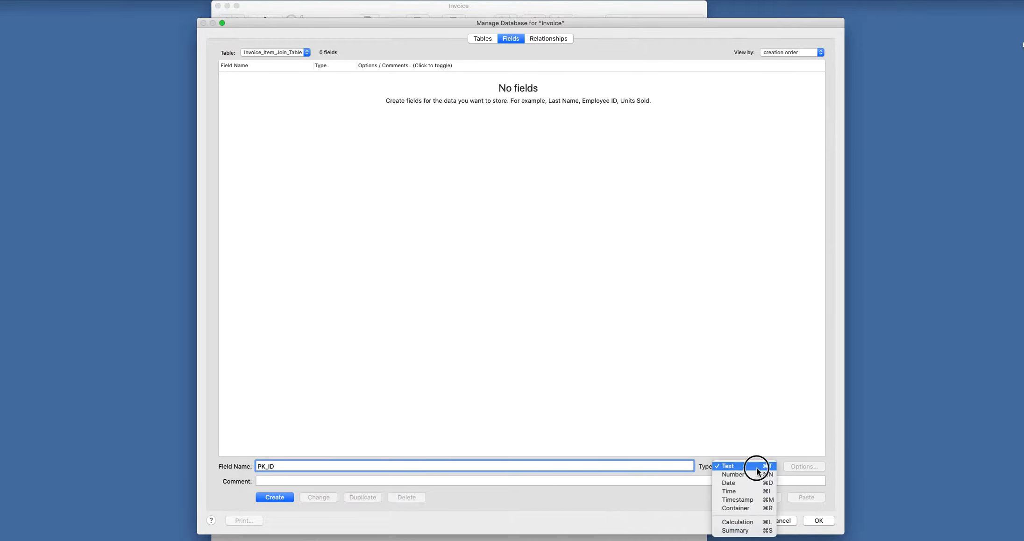
left_click(741, 475)
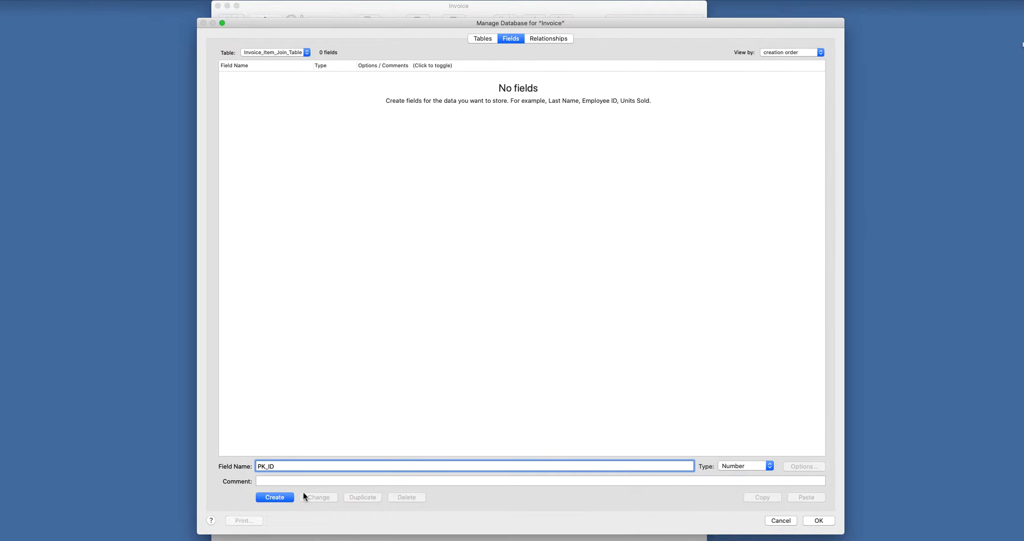
key("Return")
left_click(816, 467)
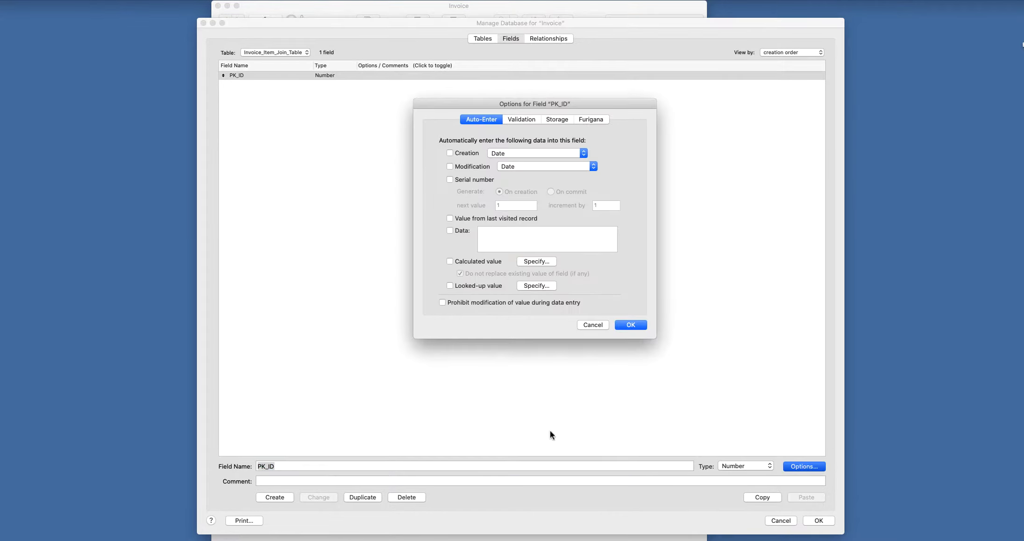
left_click(456, 181)
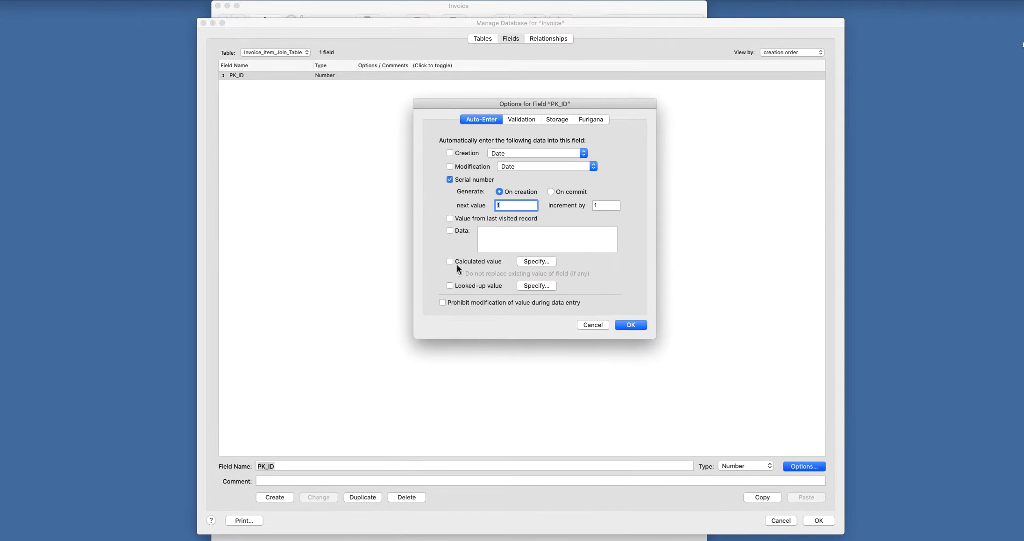
left_click(444, 303)
left_click(631, 324)
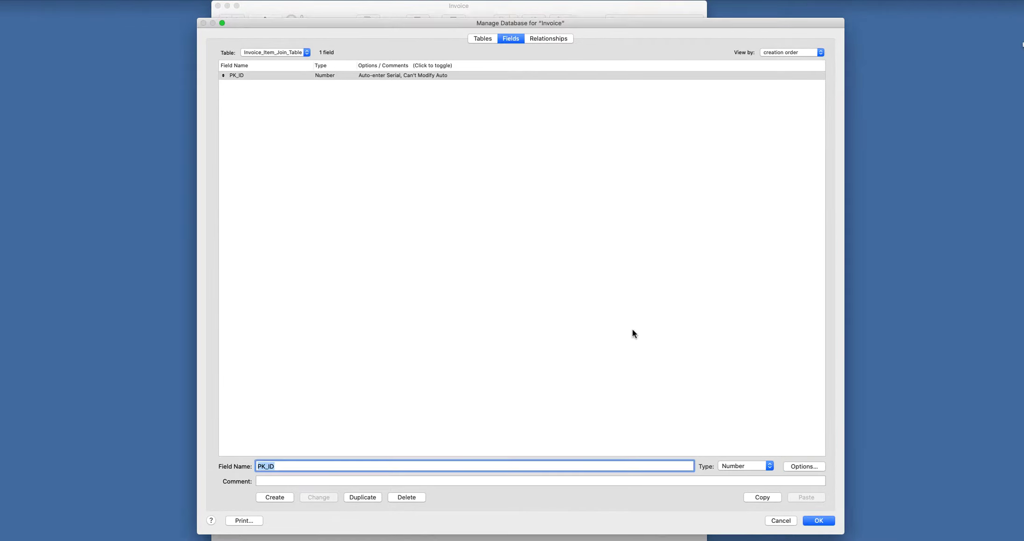
- Add Invoice_FK and Item_FK as Number fields
left_click(277, 466)
left_click_drag(278, 466, 225, 466)
key("BackSpace")
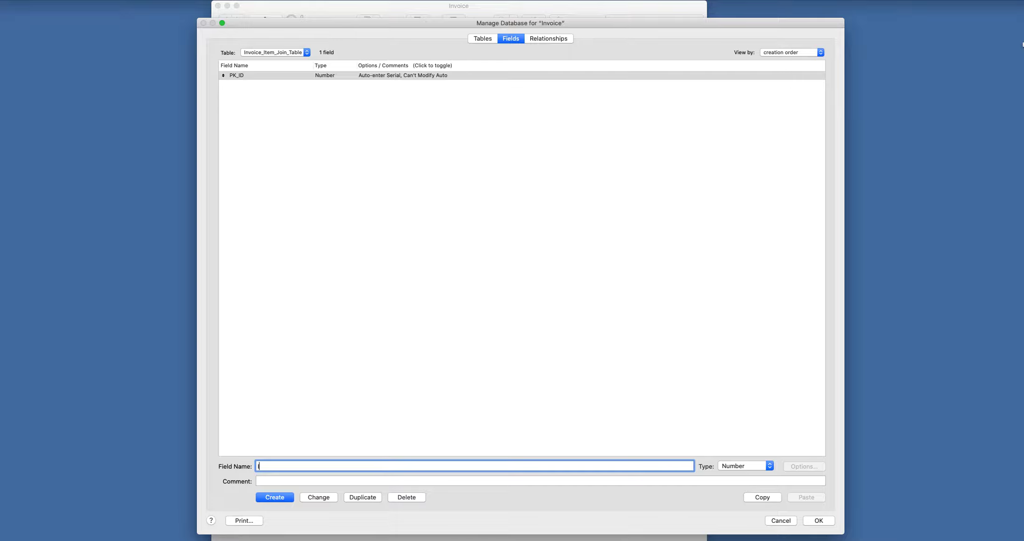
type("Invoice_FK")
left_click(272, 497)
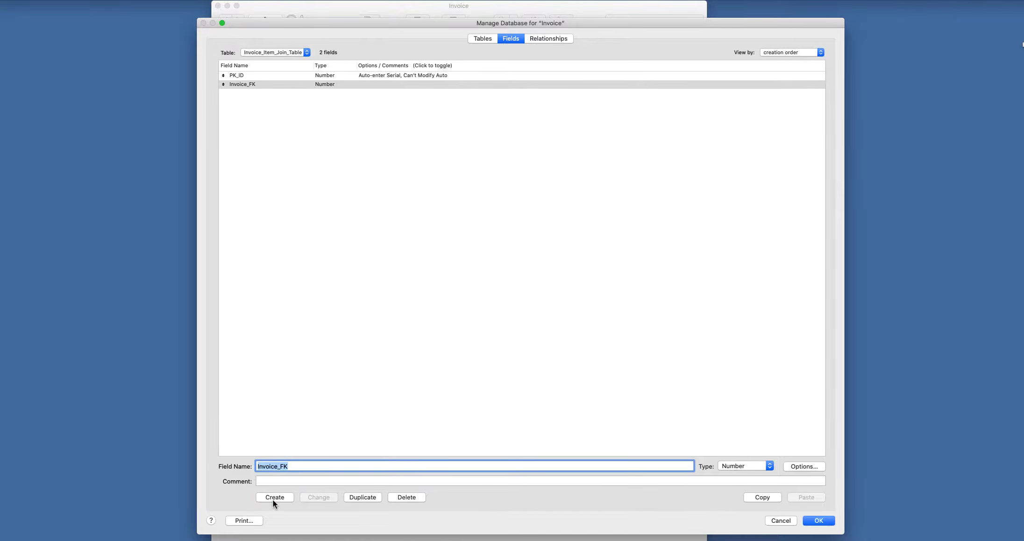
left_click(277, 468)
left_click_drag(276, 468, 235, 465)
type("Ite")
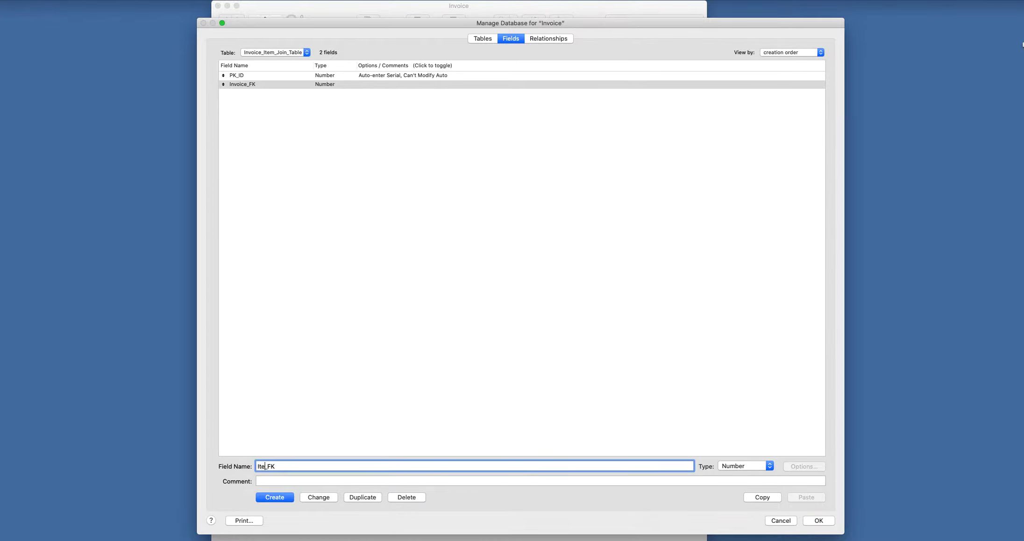
type("m")
left_click(288, 496)
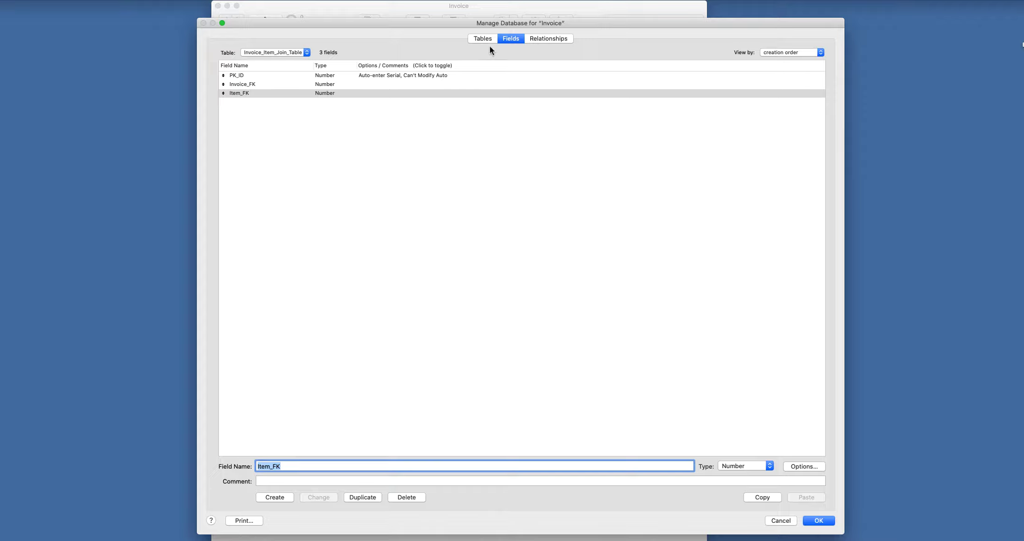
- Arrange Invoice, the join table and Items side by side in the relationships graph
left_click(557, 40)
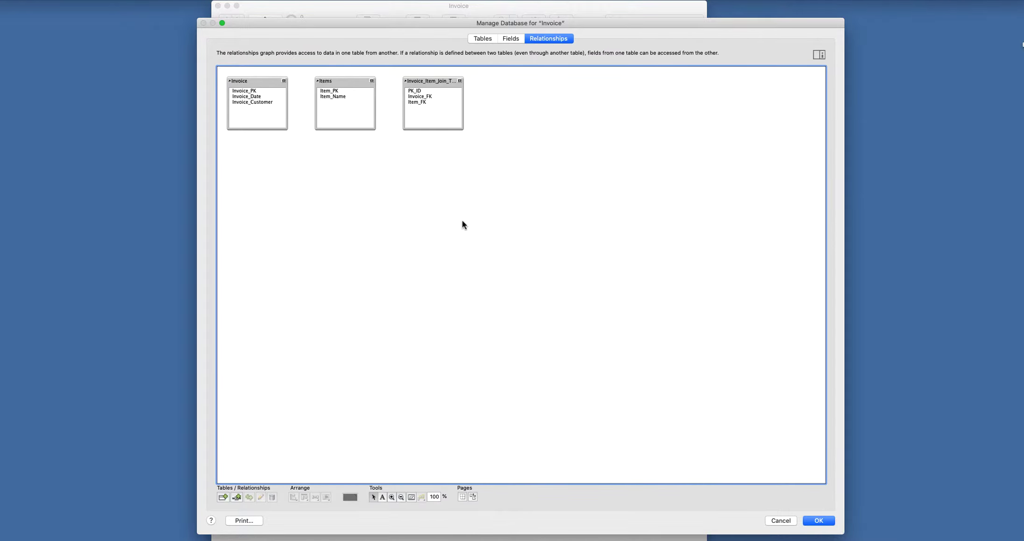
left_click_drag(338, 82, 586, 84)
left_click_drag(424, 86, 354, 85)
left_click_drag(604, 86, 485, 86)
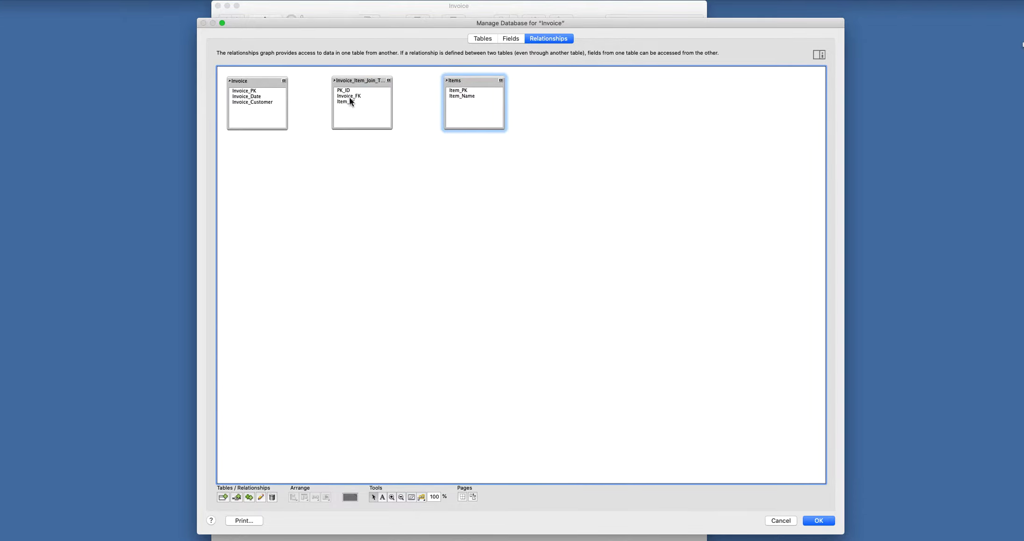
- Link Invoice_PK to Invoice_FK, allowing creation and deletion of related join records
left_click_drag(349, 98, 271, 94)
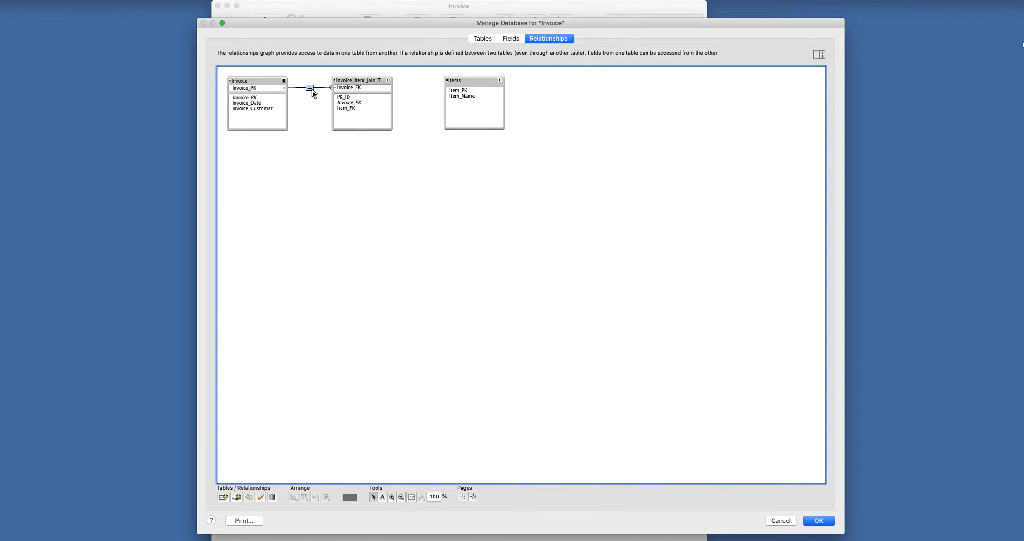
double_click(311, 89)
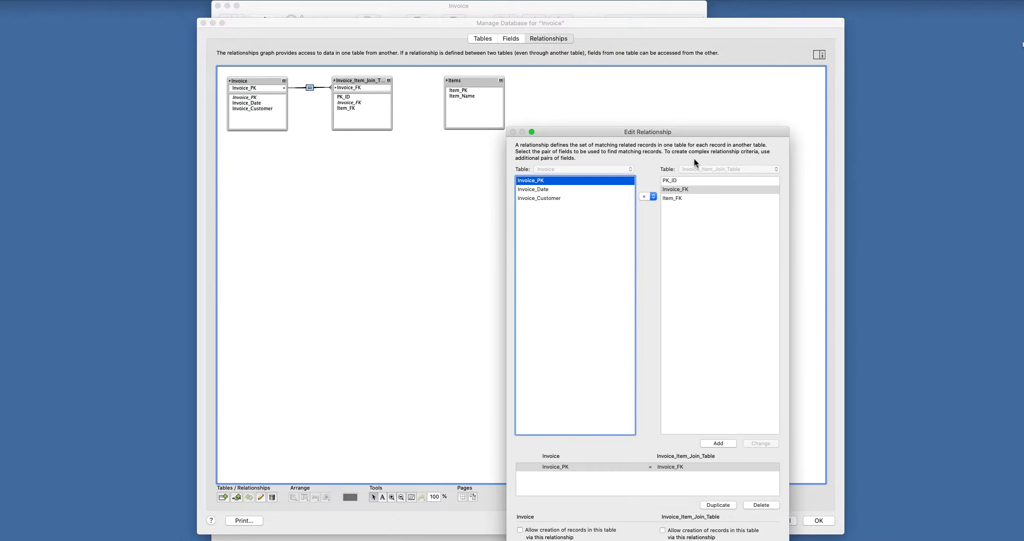
left_click_drag(690, 130, 720, 22)
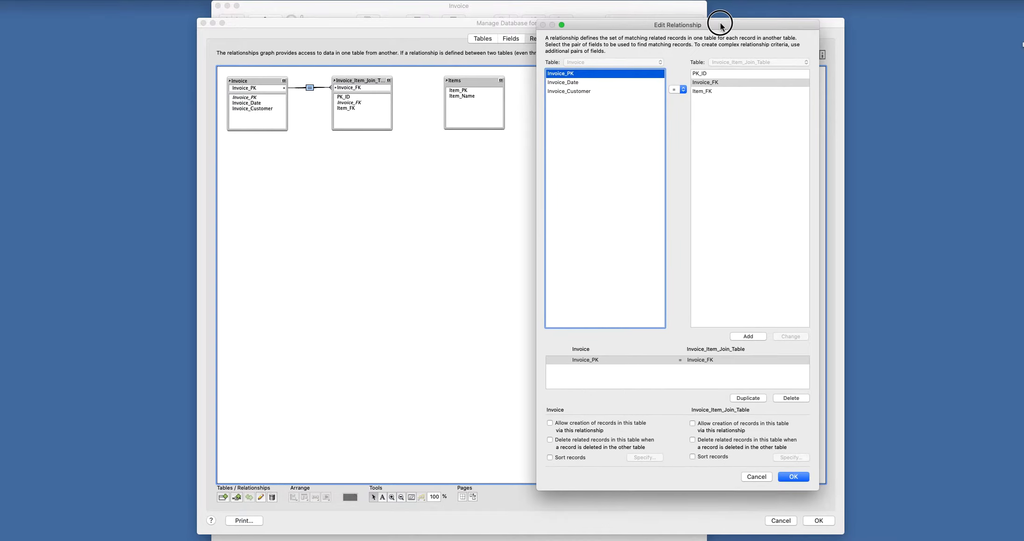
left_click(549, 422)
left_click(550, 438)
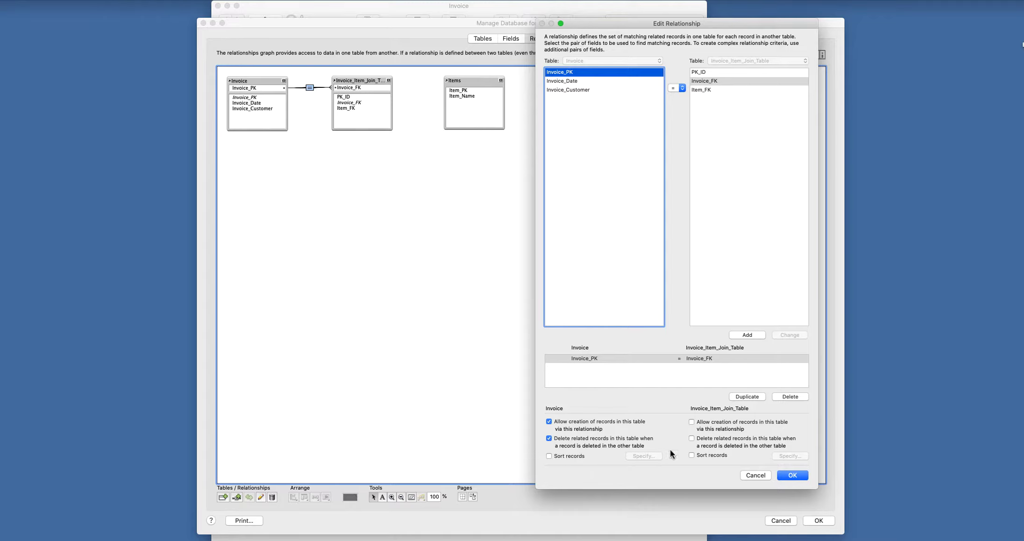
left_click(691, 438)
left_click(792, 475)
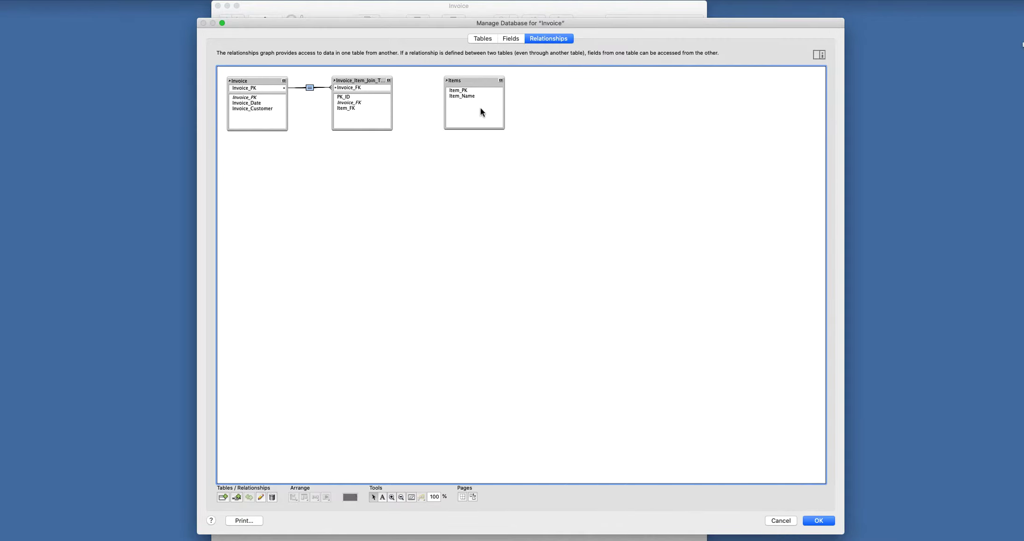
- Link the join table's Item_FK to Item_PK in Items and accept the relationship
left_click_drag(345, 107, 453, 92)
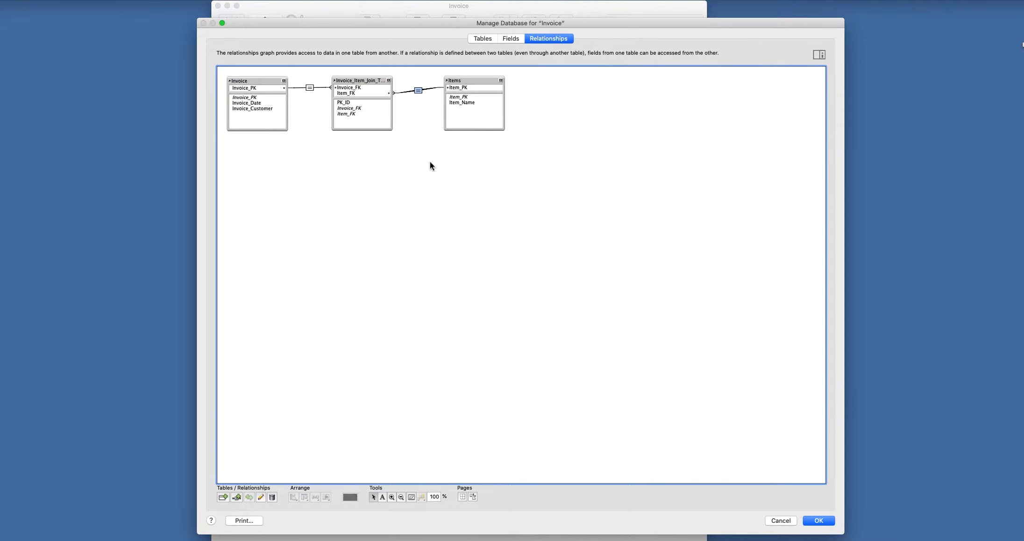
double_click(419, 91)
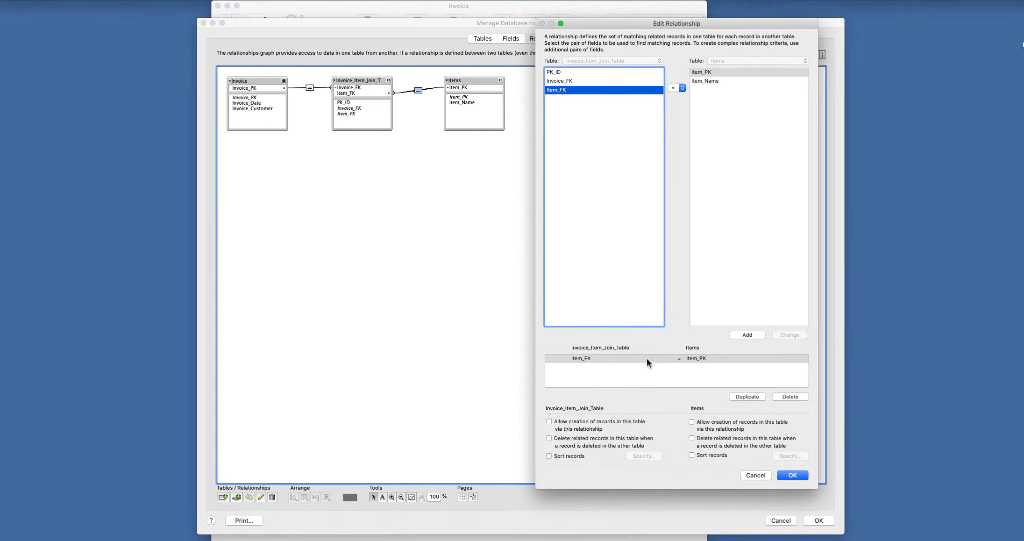
left_click(793, 475)
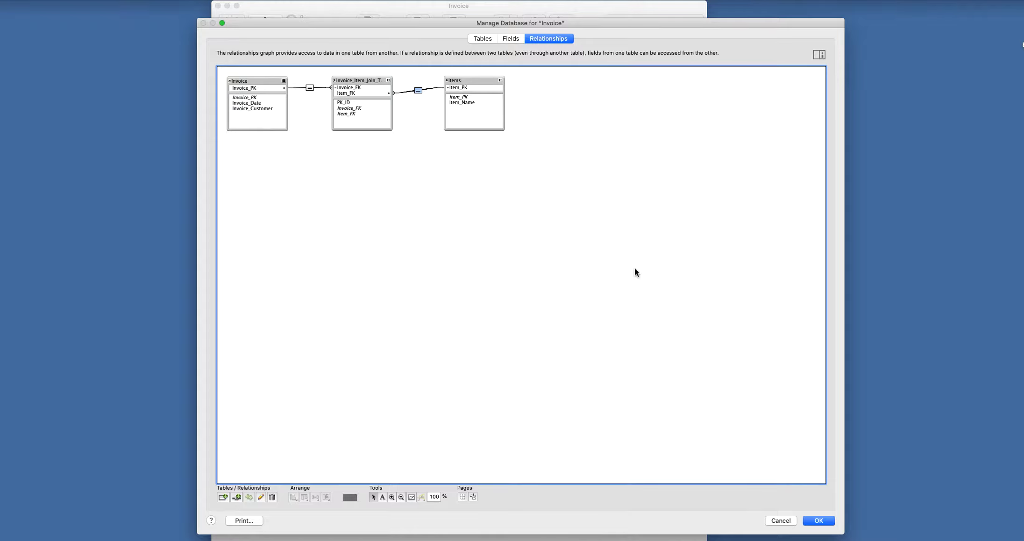
- Close the database settings, then make Invoice_Date a drop-down calendar with a calendar icon
left_click(822, 520)
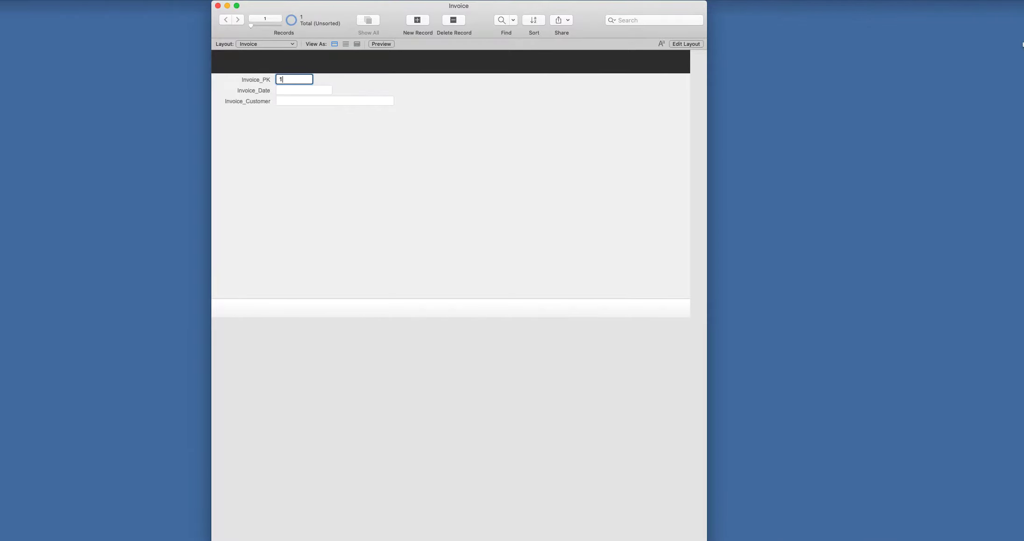
left_click_drag(676, 540, 684, 384)
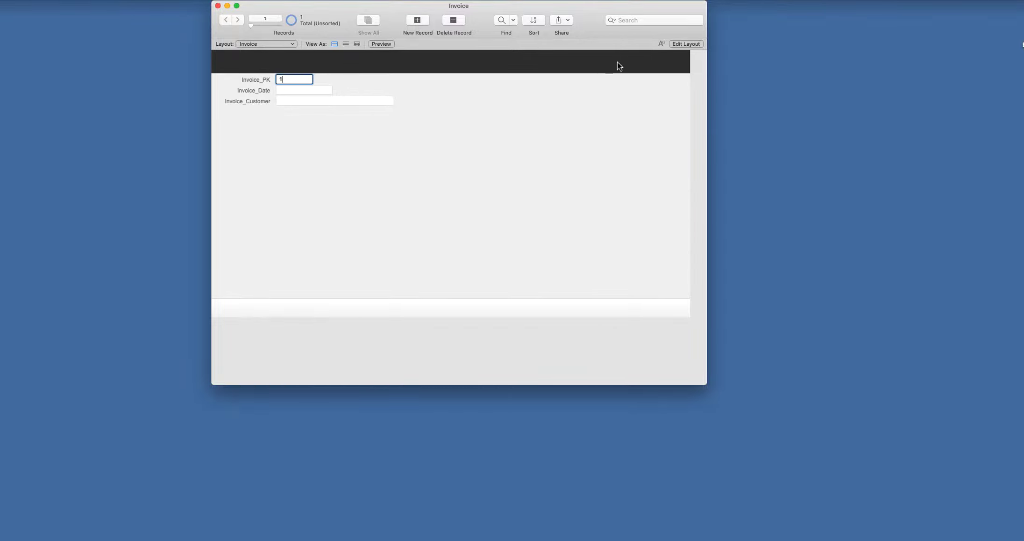
left_click(675, 44)
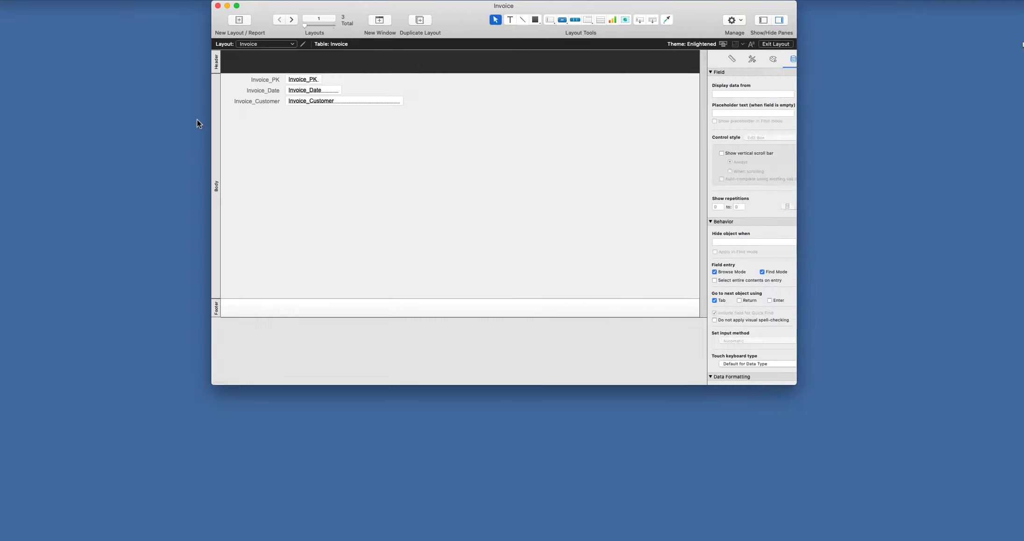
left_click(331, 90)
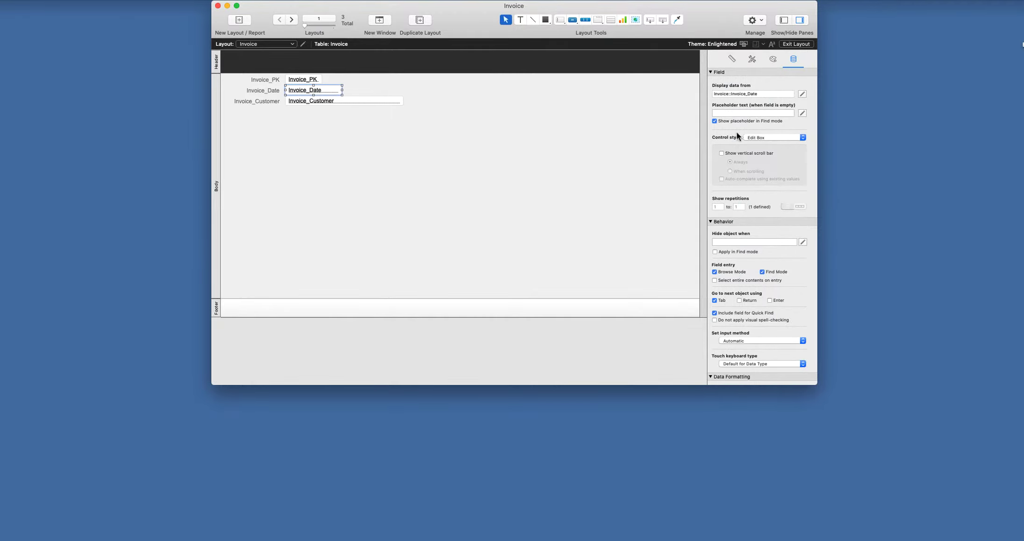
left_click(785, 138)
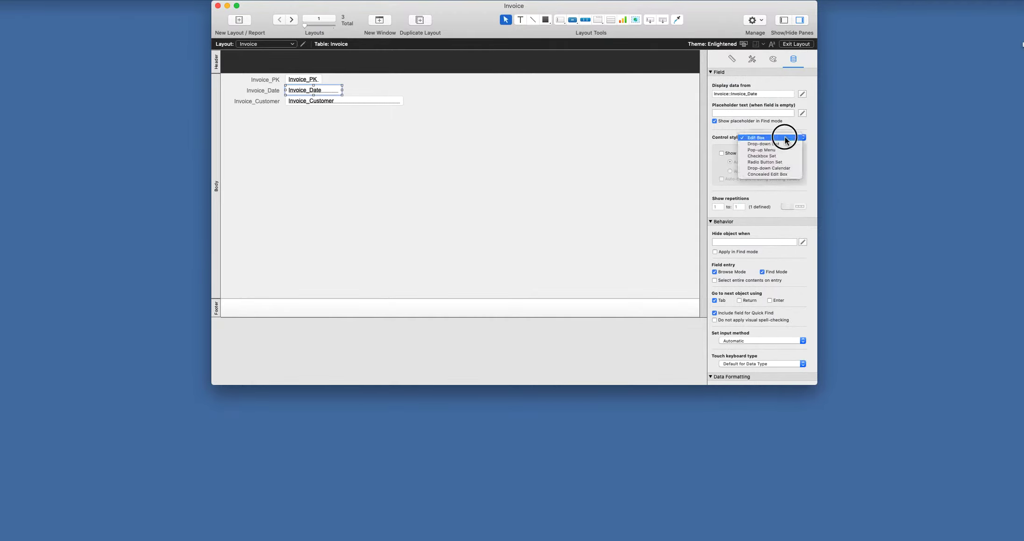
left_click(781, 168)
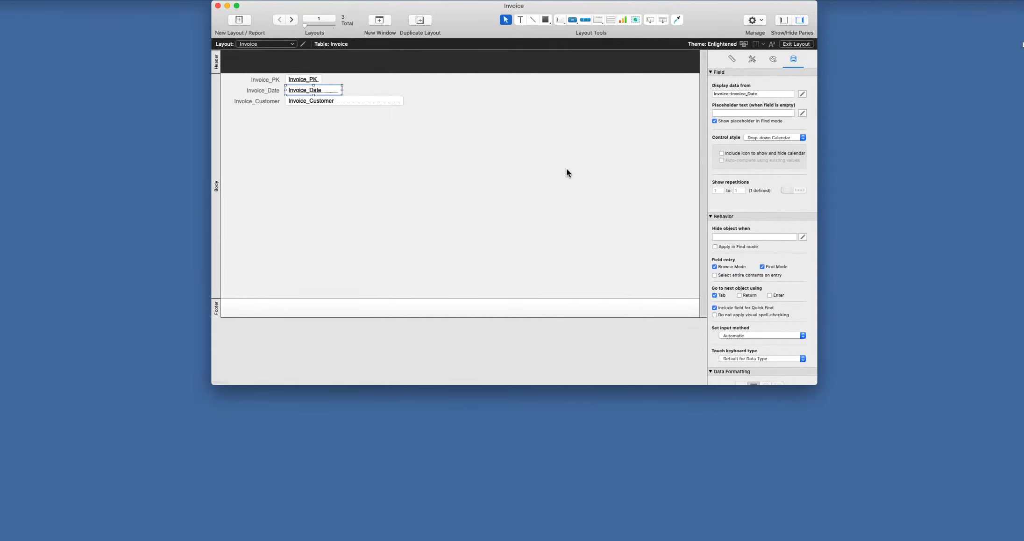
left_click(731, 152)
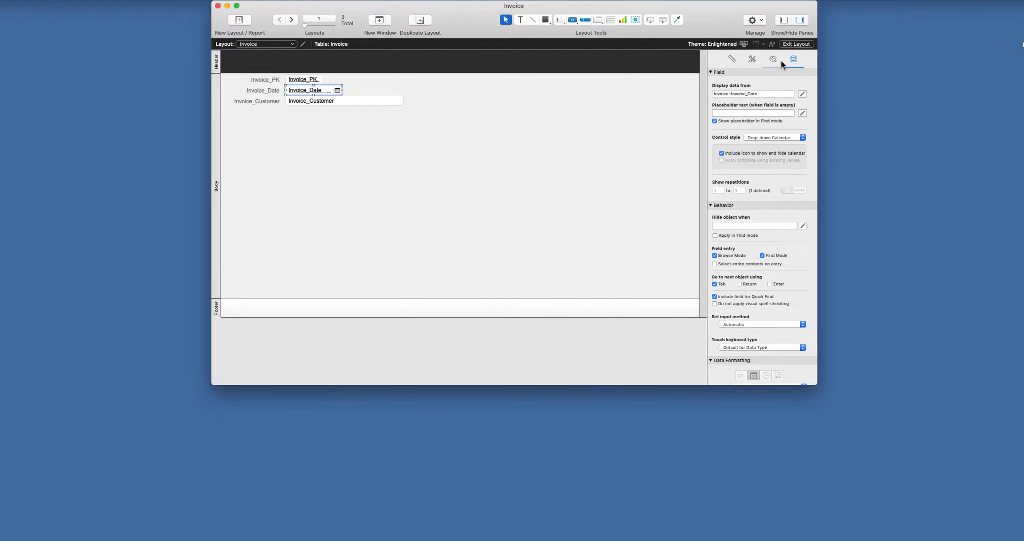
left_click(796, 44)
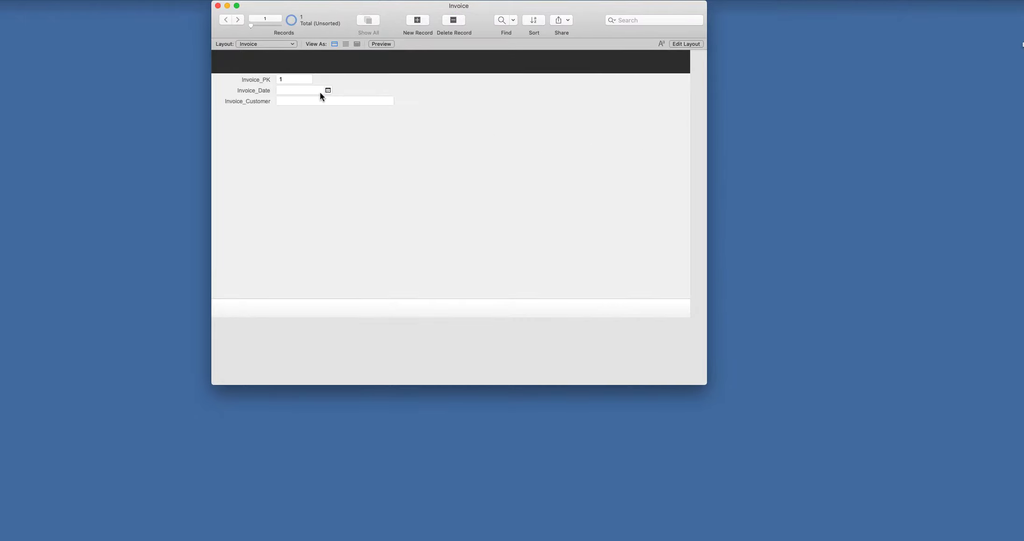
- Set the first invoice's date to 6/05/2020 and enter the customer's name
left_click(328, 91)
left_click(308, 126)
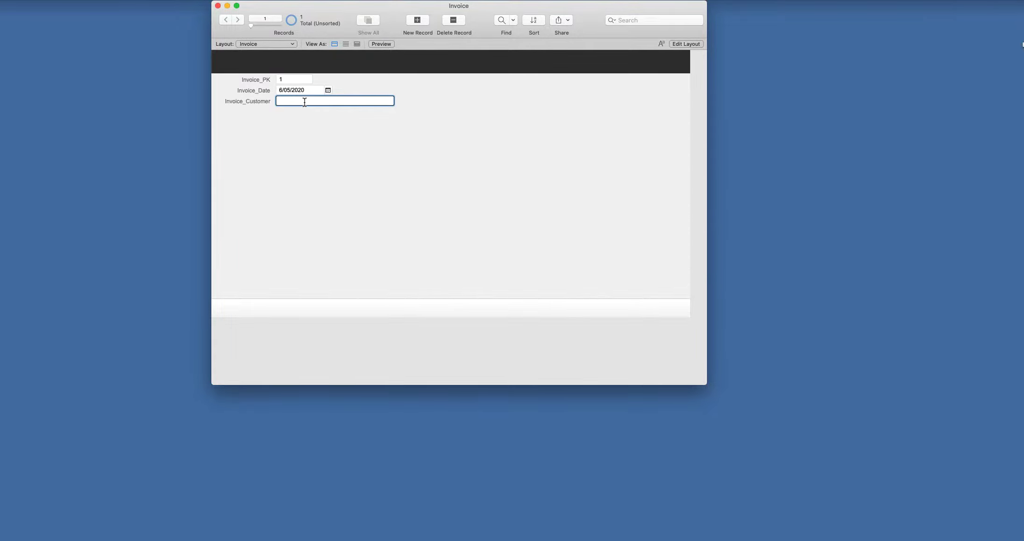
type("Joe Bloggs")
left_click(308, 131)
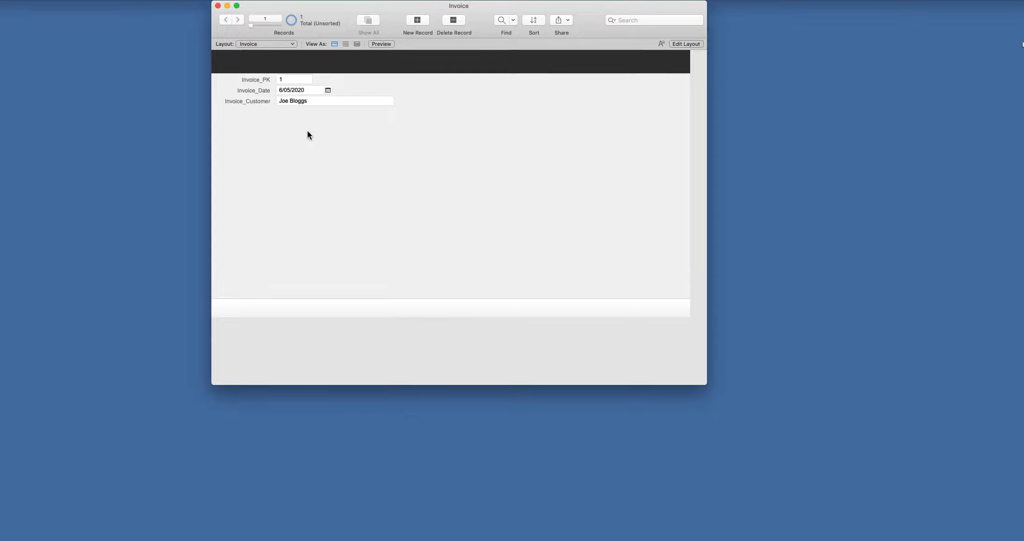
- On the Items layout, create three item records: Xbox, Playstation and iPad
left_click(269, 43)
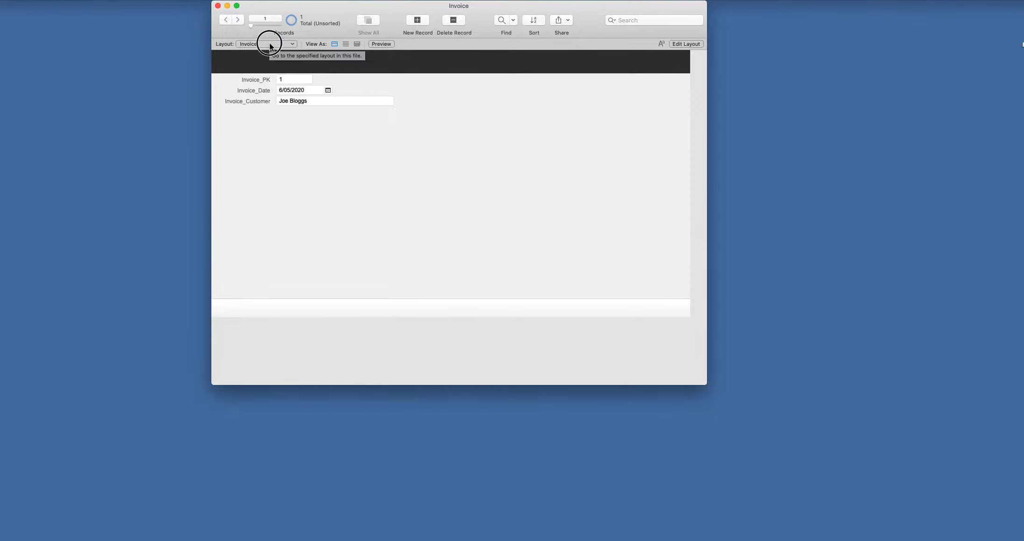
left_click(269, 50)
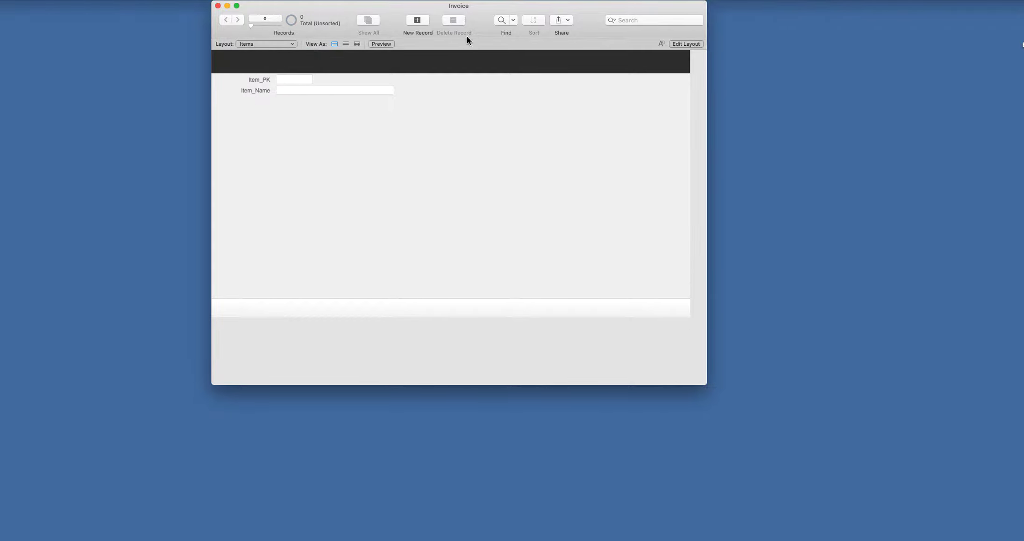
left_click(417, 20)
left_click(300, 91)
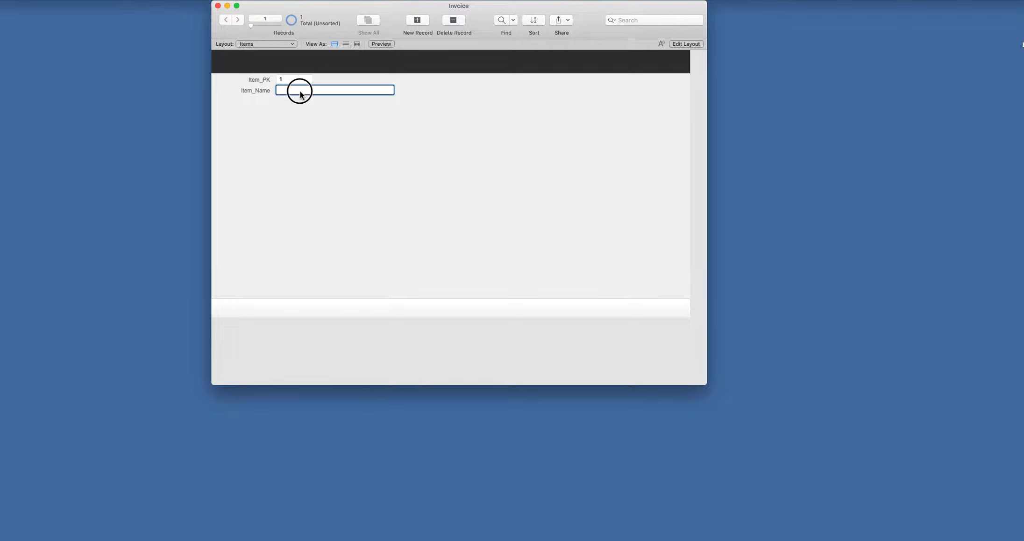
type("V")
type("Xbox")
left_click(425, 26)
left_click(295, 88)
type("Playstation")
left_click(417, 22)
left_click(288, 90)
type("iPad")
left_click(310, 136)
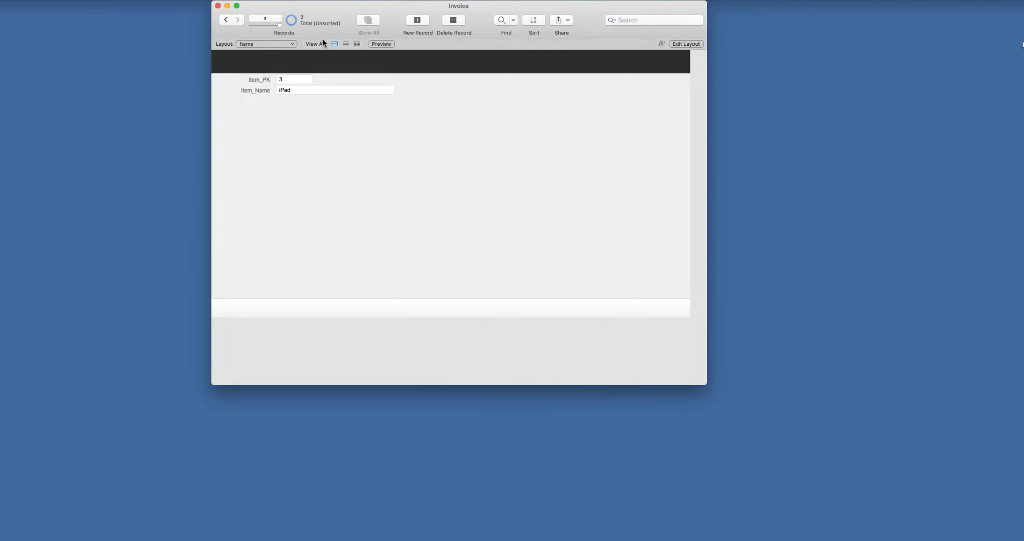
- Step through the three item records to check them, then return to the Invoice layout
left_click(228, 20)
left_click(228, 20)
left_click(239, 21)
left_click(238, 20)
left_click(290, 43)
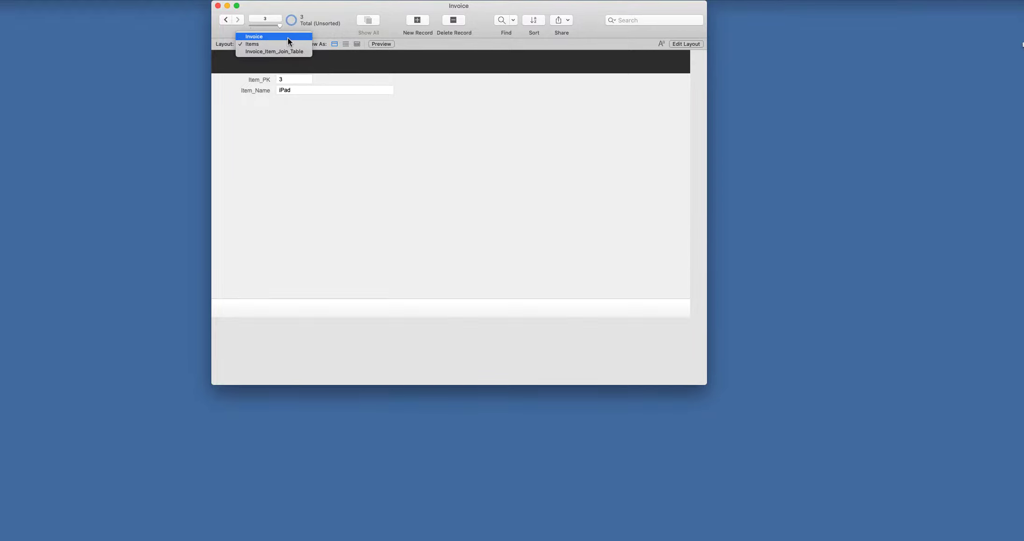
left_click(288, 37)
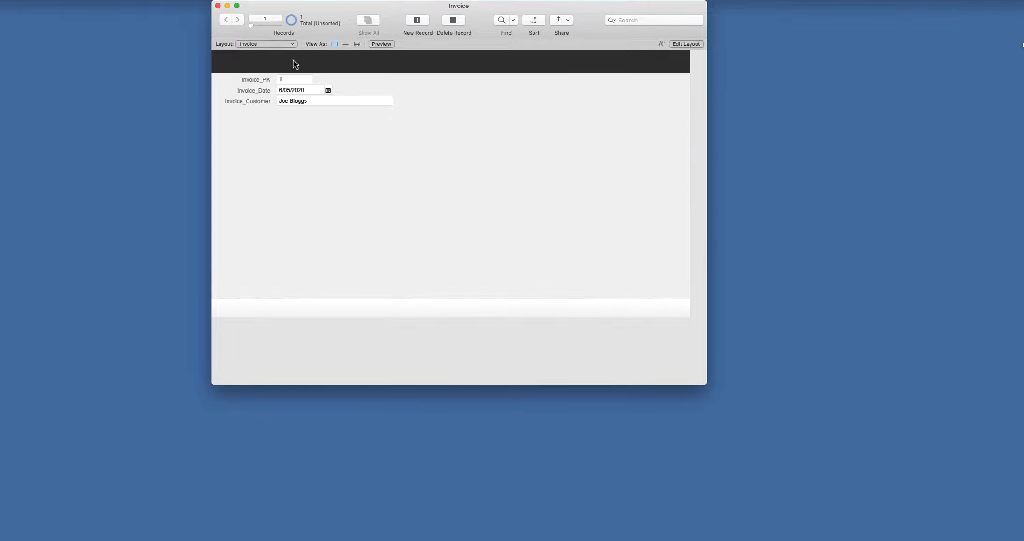
- Browse the Insert and Format menus, then put the Invoice layout into Layout mode
left_click(122, 0)
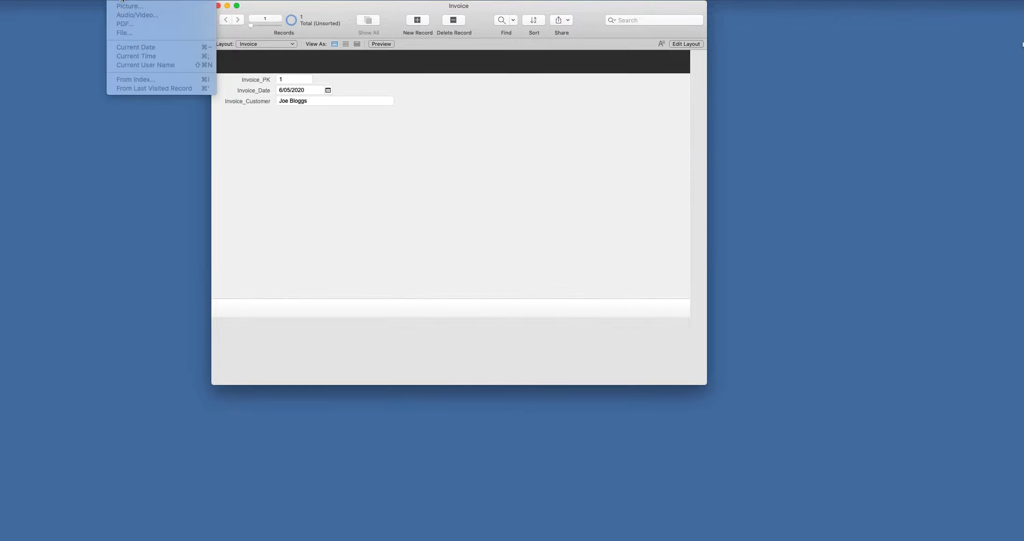
mouse_move(141, 0)
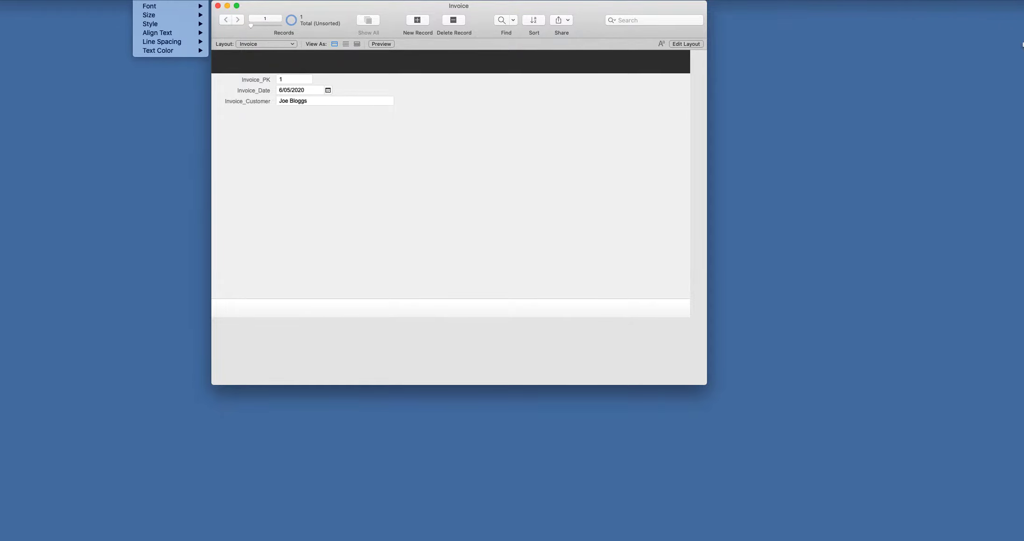
left_click(667, 56)
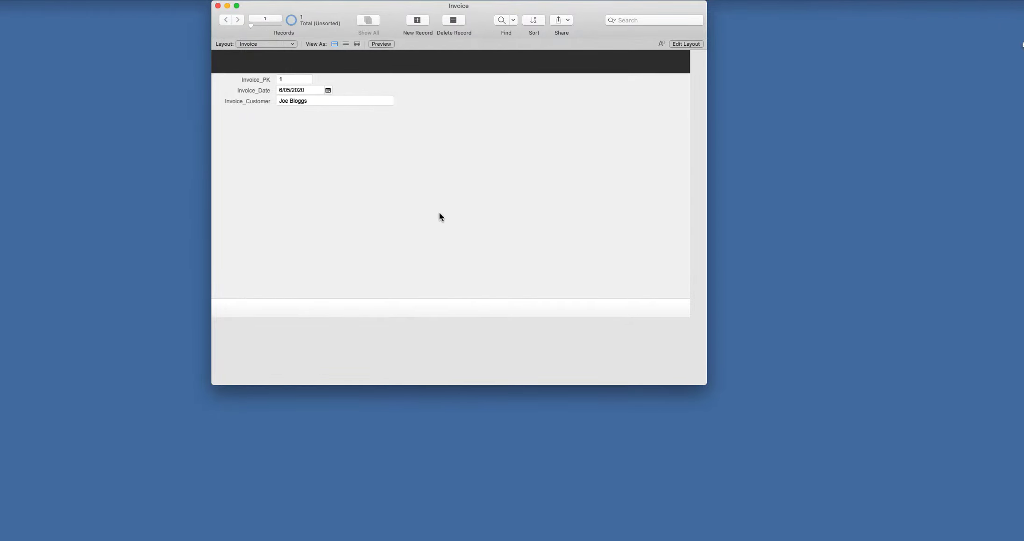
key("super+l")
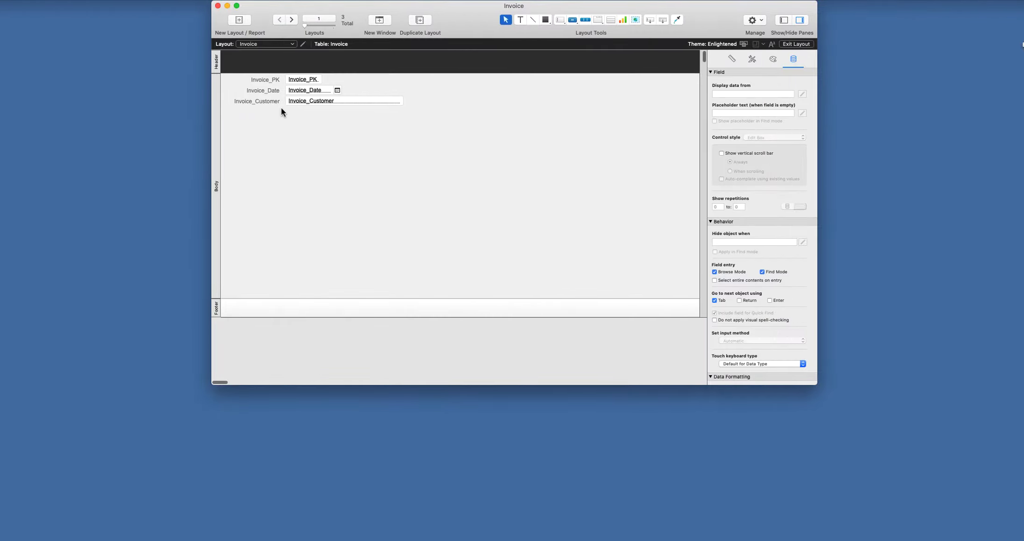
- Insert a portal showing Invoice_Item_Join_Table records with PK_ID, Invoice_FK and Item_FK
left_click(120, 1)
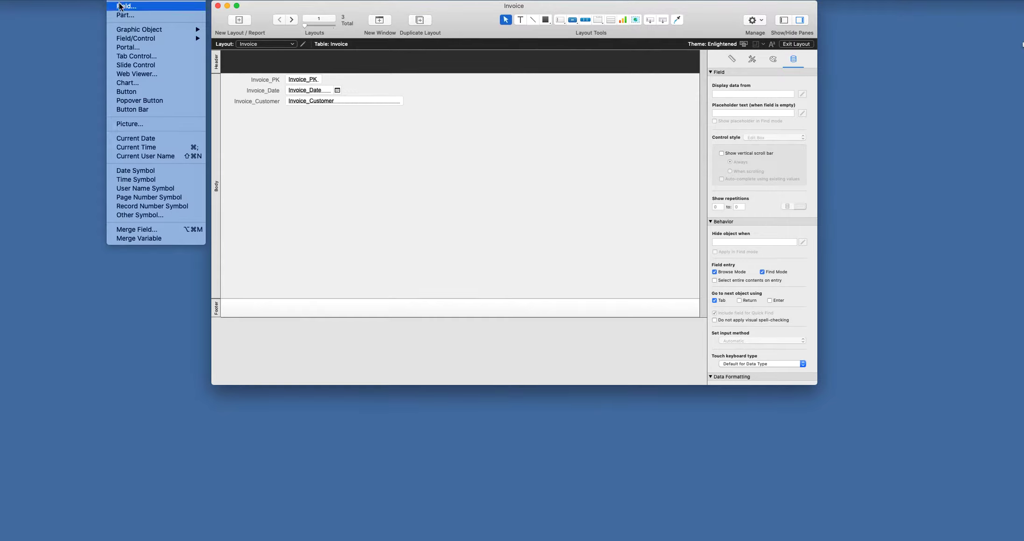
left_click(136, 48)
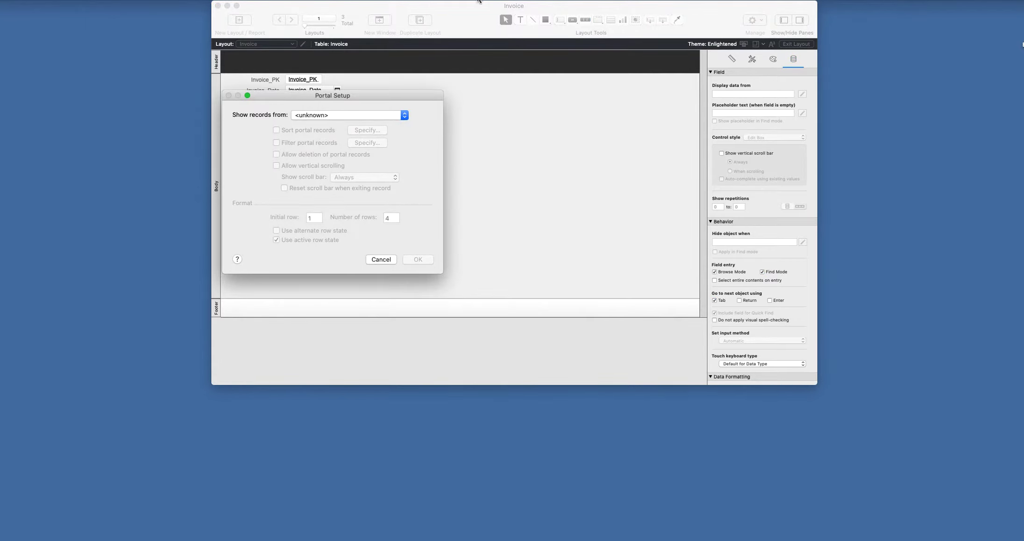
left_click(320, 116)
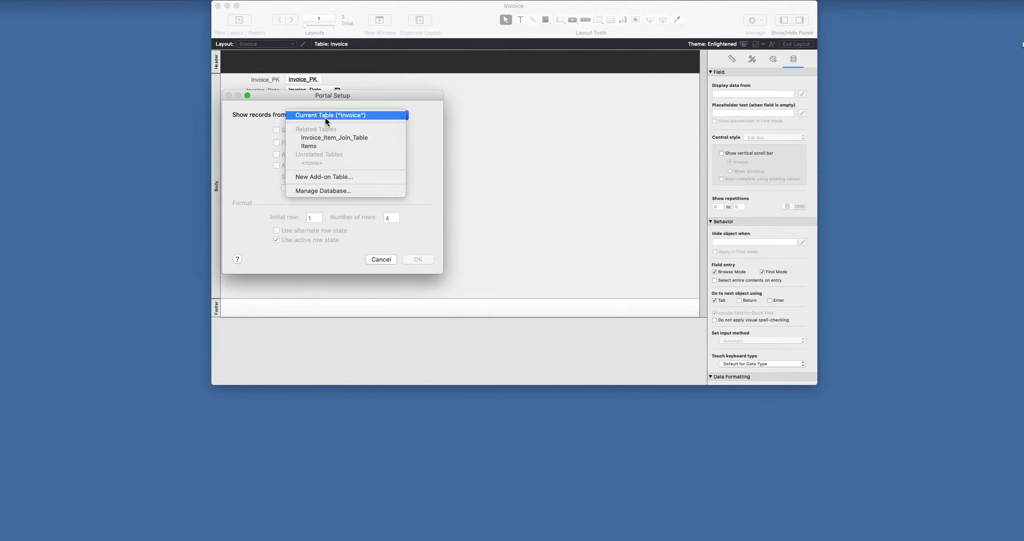
left_click(330, 140)
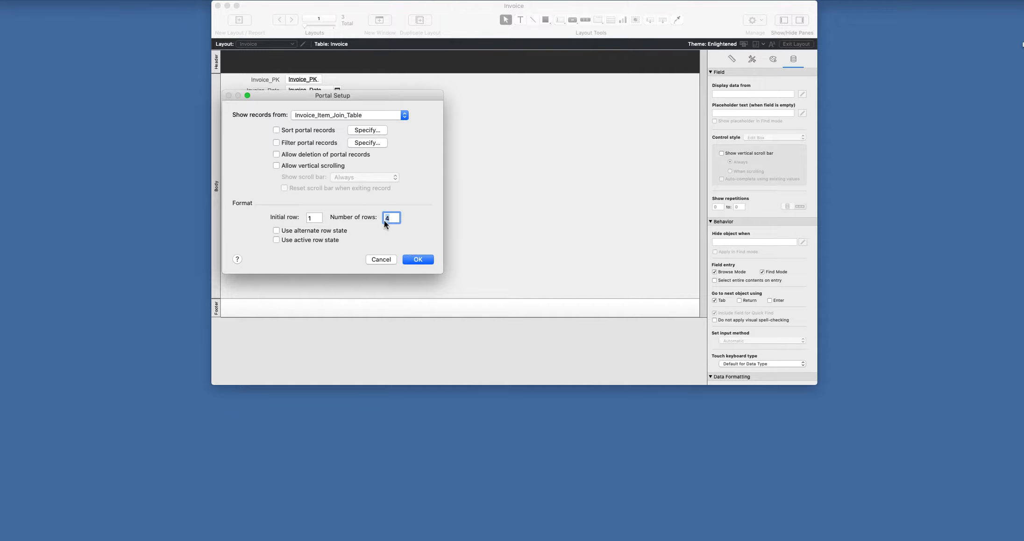
left_click(417, 260)
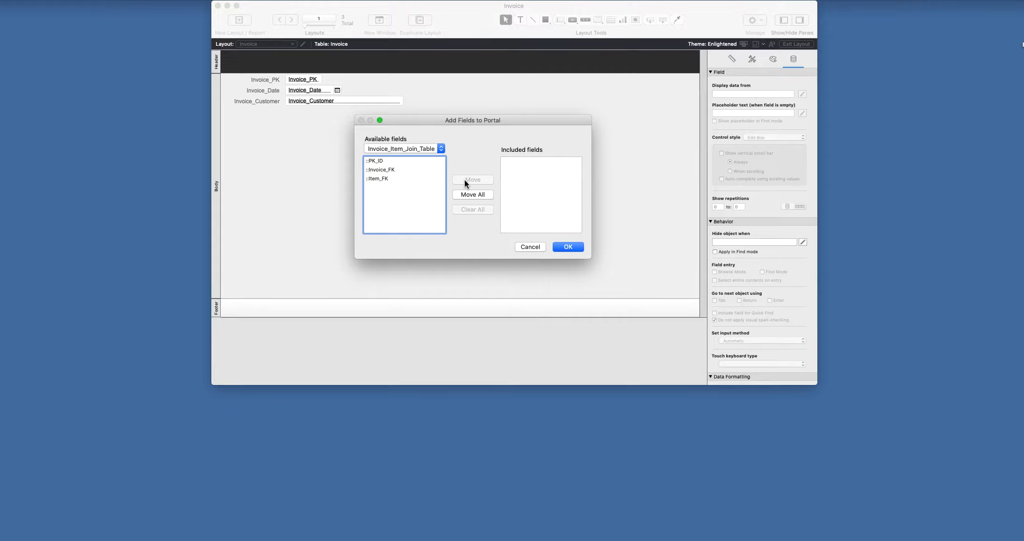
left_click(470, 193)
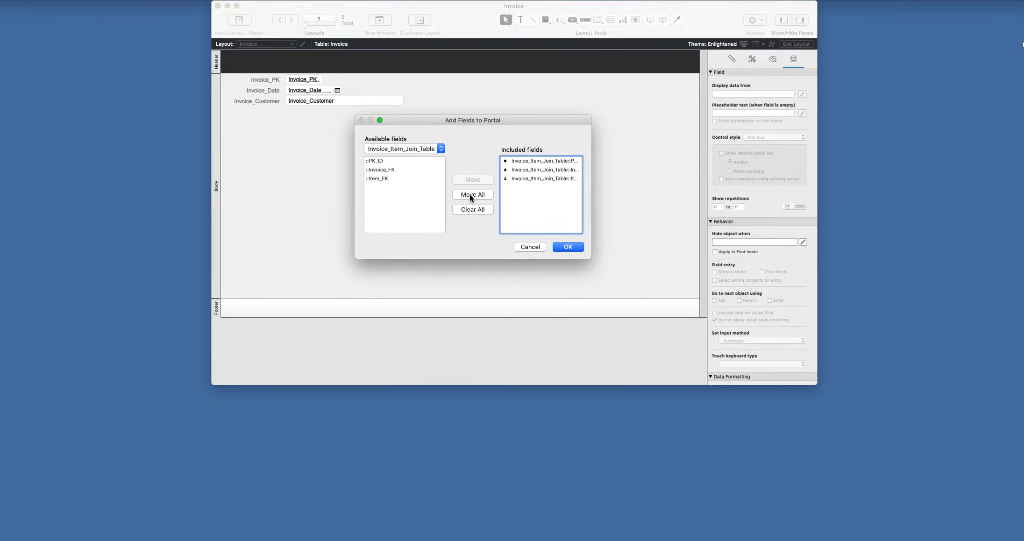
left_click(564, 247)
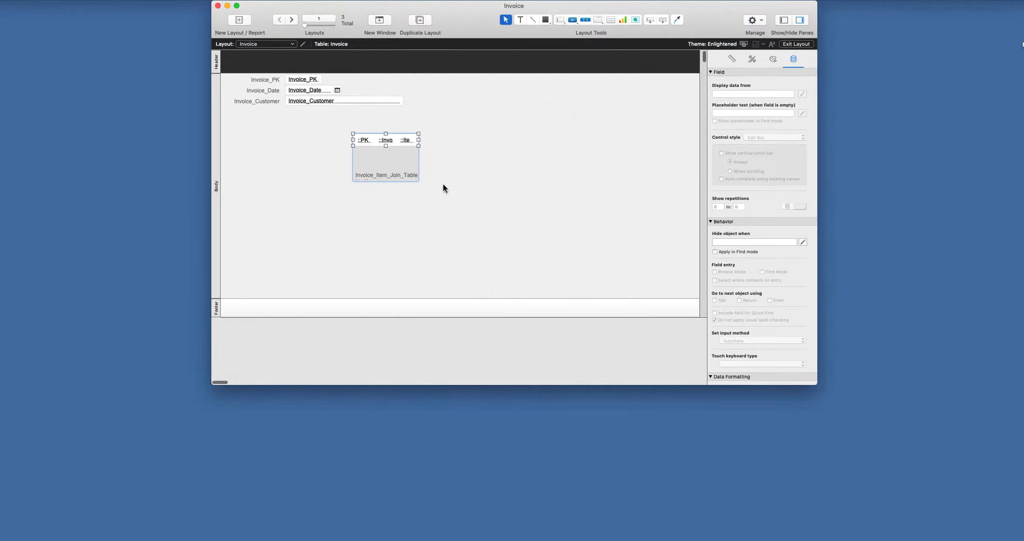
- Move the portal left, widen it to 451 pt, and widen its Invoice_FK and Item_FK fields
left_click_drag(385, 165, 315, 166)
left_click_drag(350, 137, 475, 139)
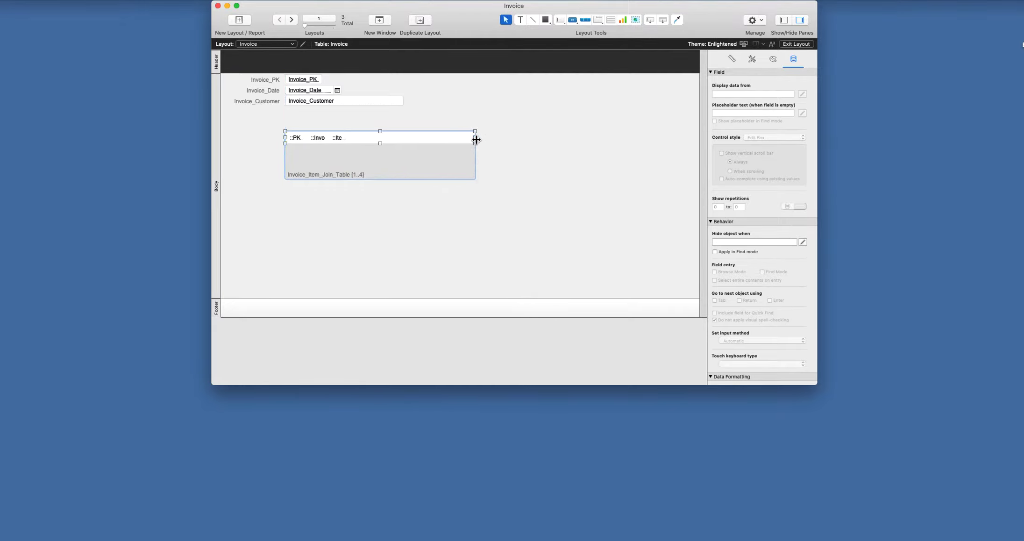
left_click(299, 139)
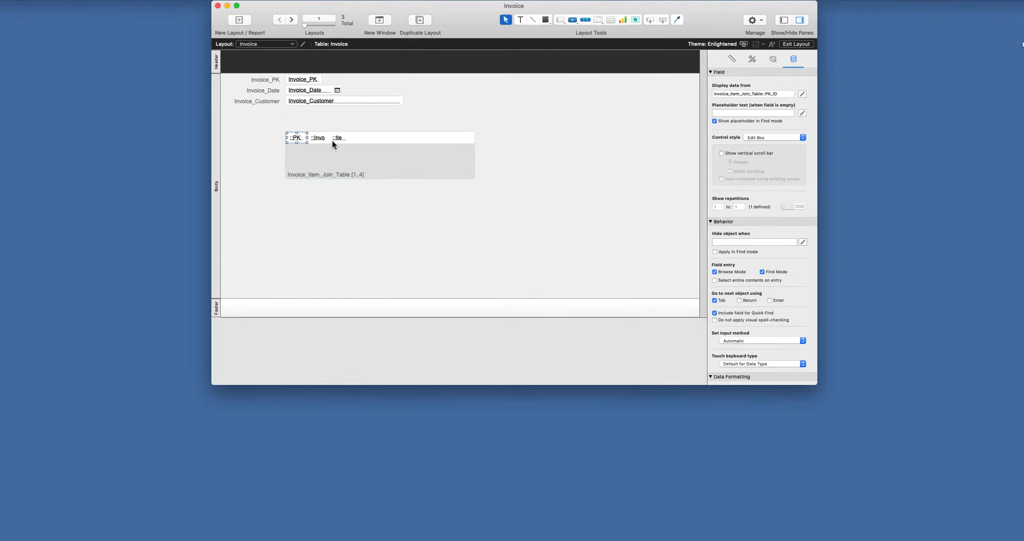
left_click(319, 138)
left_click(340, 138, "shift")
left_click_drag(350, 139, 431, 140)
left_click(538, 171)
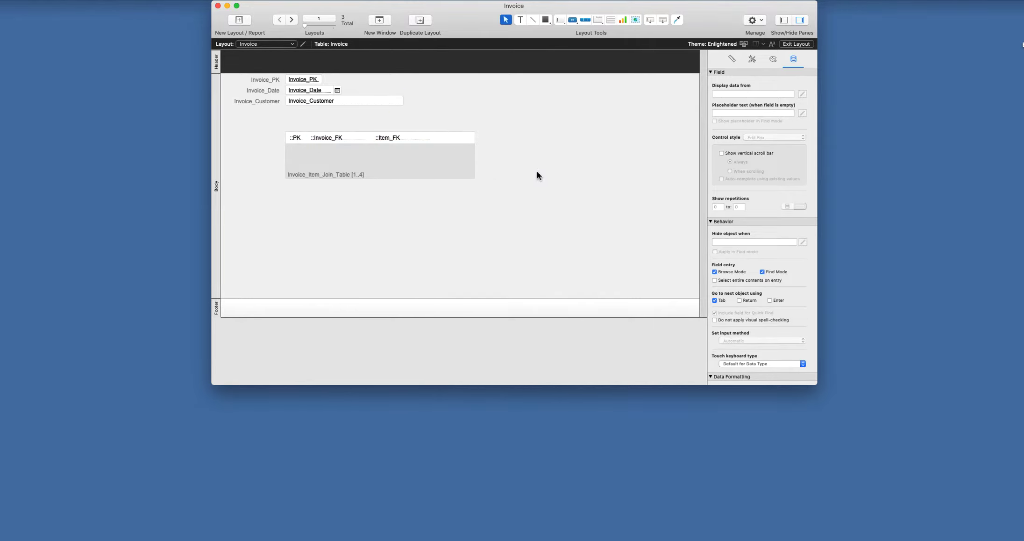
- Give all three portal fields a dark border colour
left_click(293, 140)
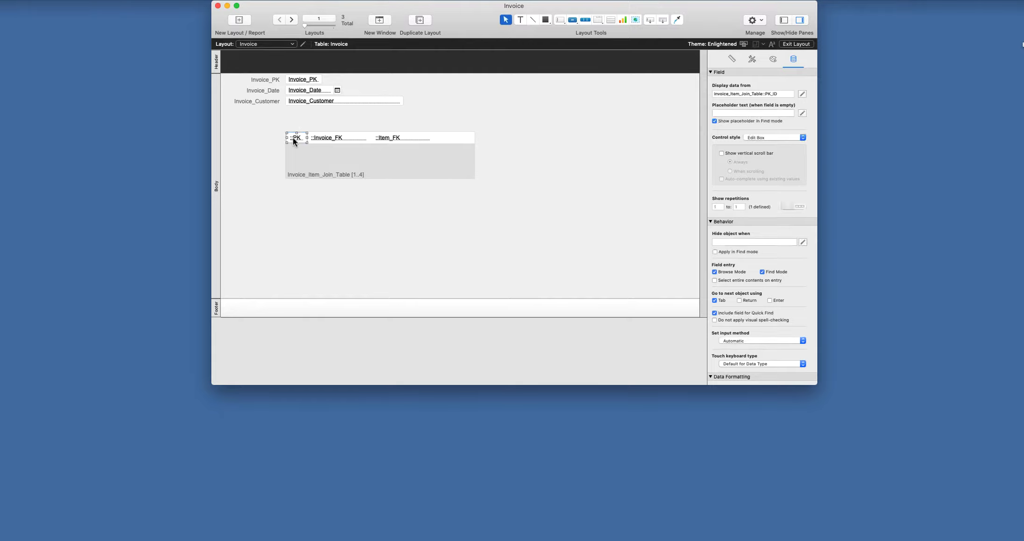
left_click(324, 137, "shift")
left_click(411, 137, "shift")
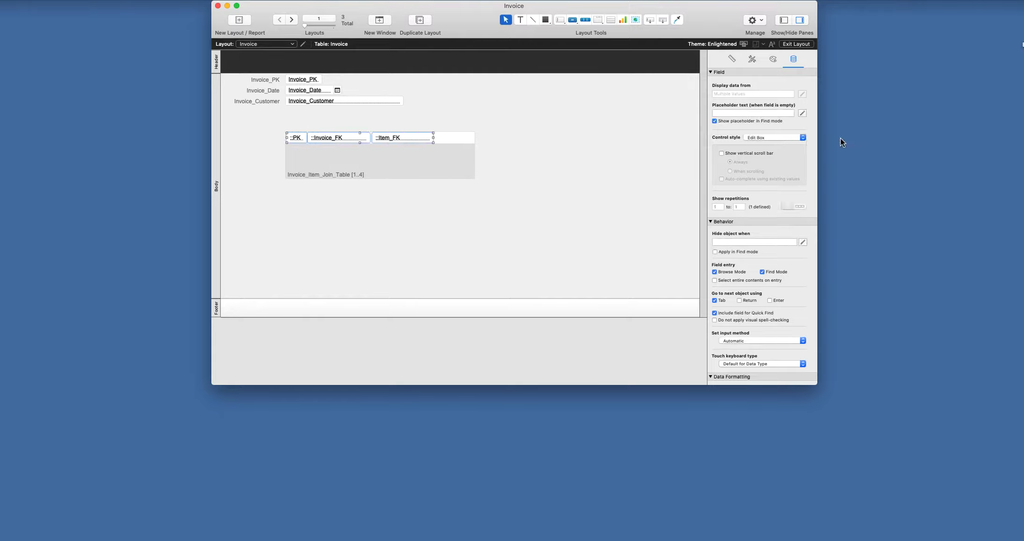
left_click(773, 60)
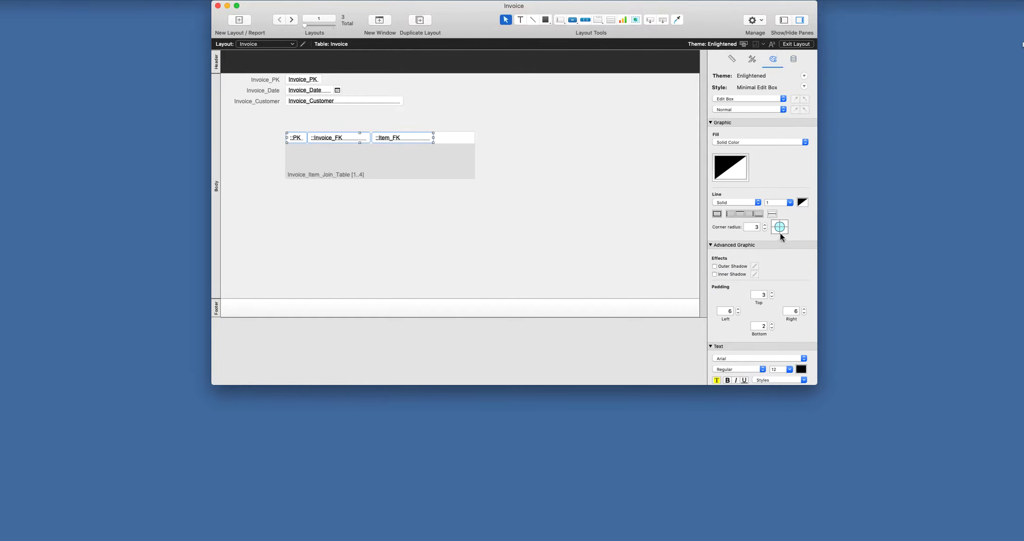
left_click(802, 202)
left_click(780, 233)
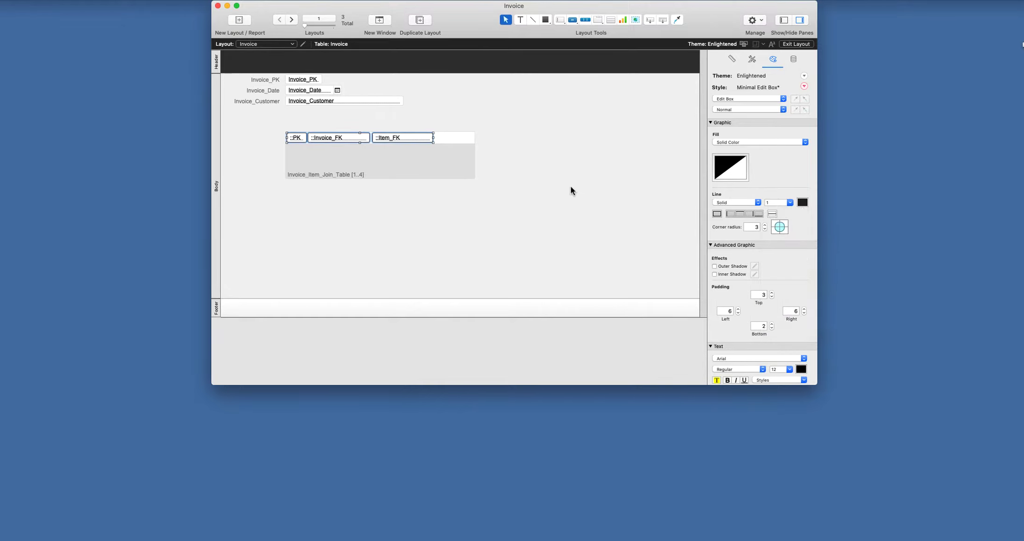
left_click(567, 182)
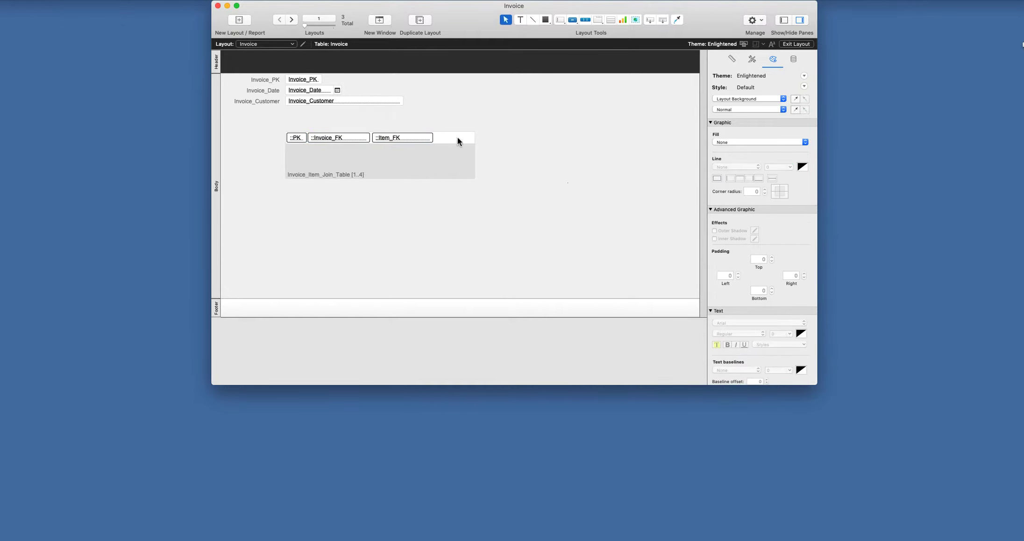
left_click(796, 44)
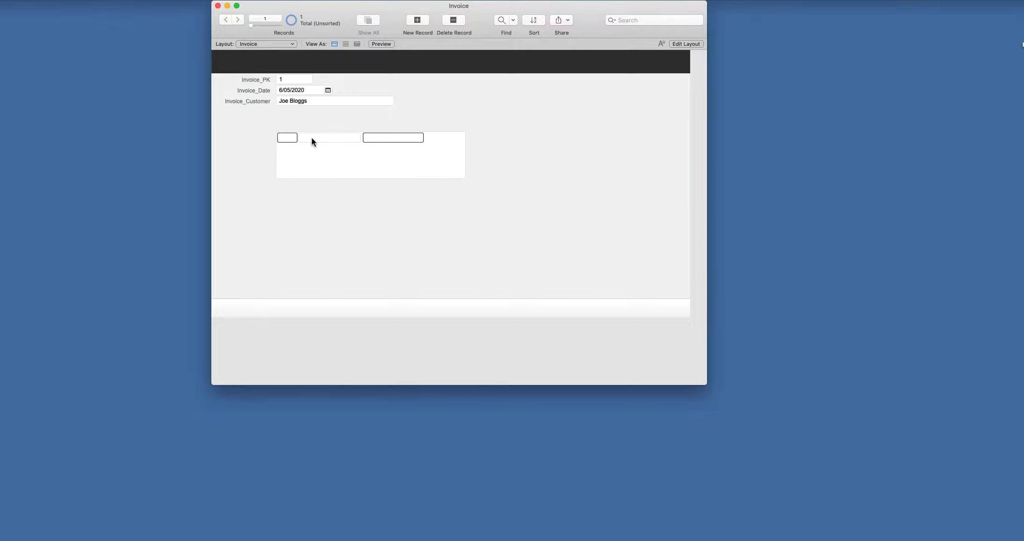
- Try the portal fields on invoice 1 by tabbing between them, then resume layout editing
left_click(352, 138)
key("Tab")
left_click(685, 43)
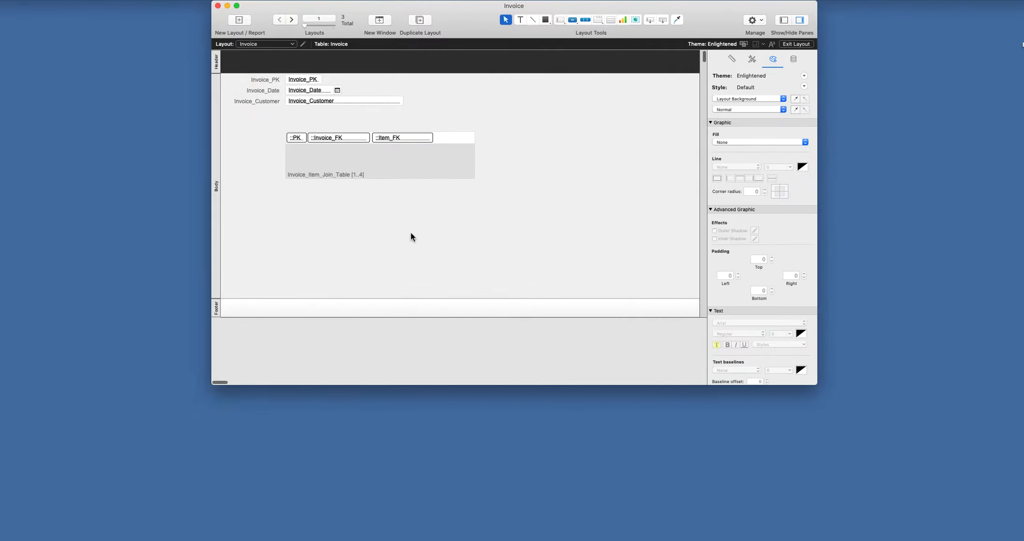
- Set the portal's Item_FK field to a Drop-down List control and open Manage Value Lists
left_click(395, 137)
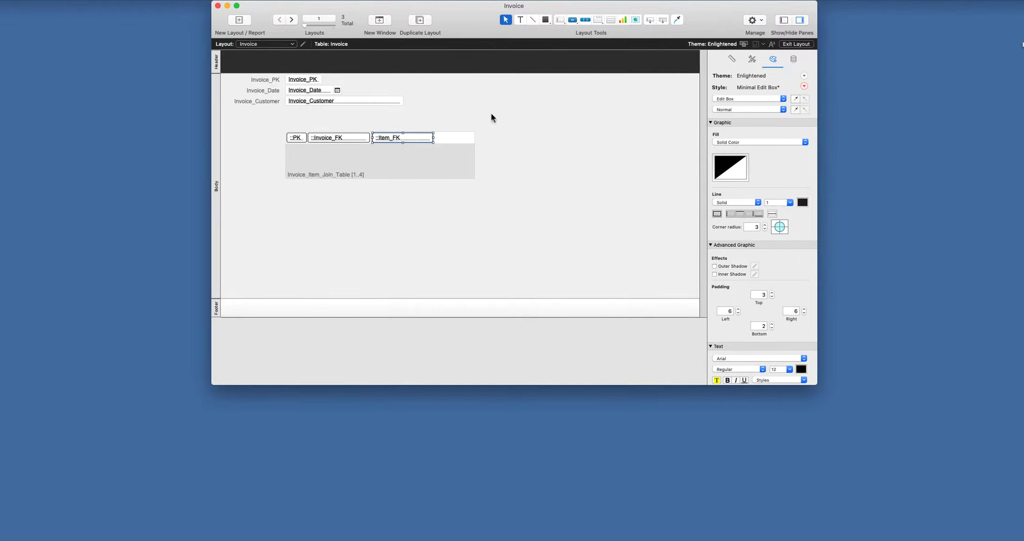
left_click(793, 59)
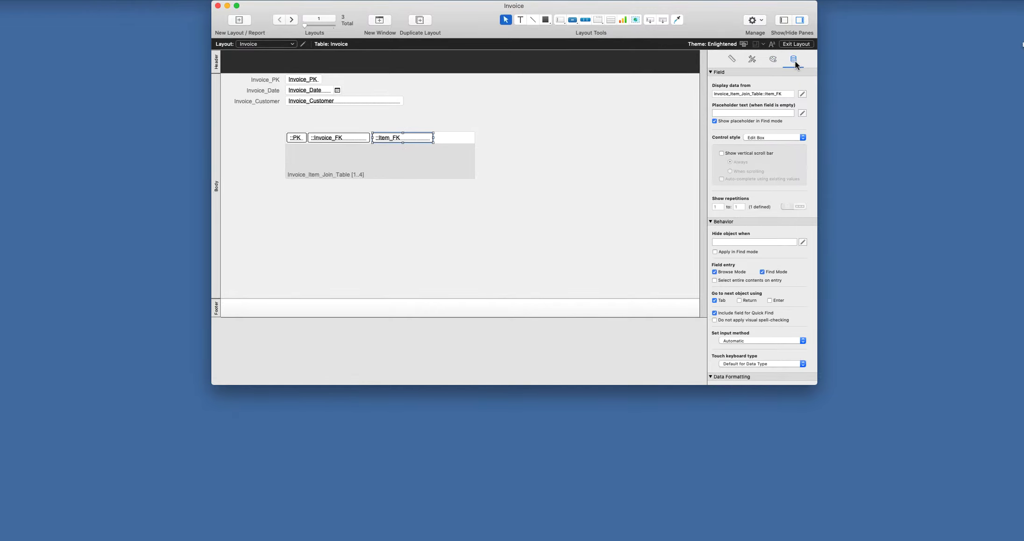
left_click(769, 138)
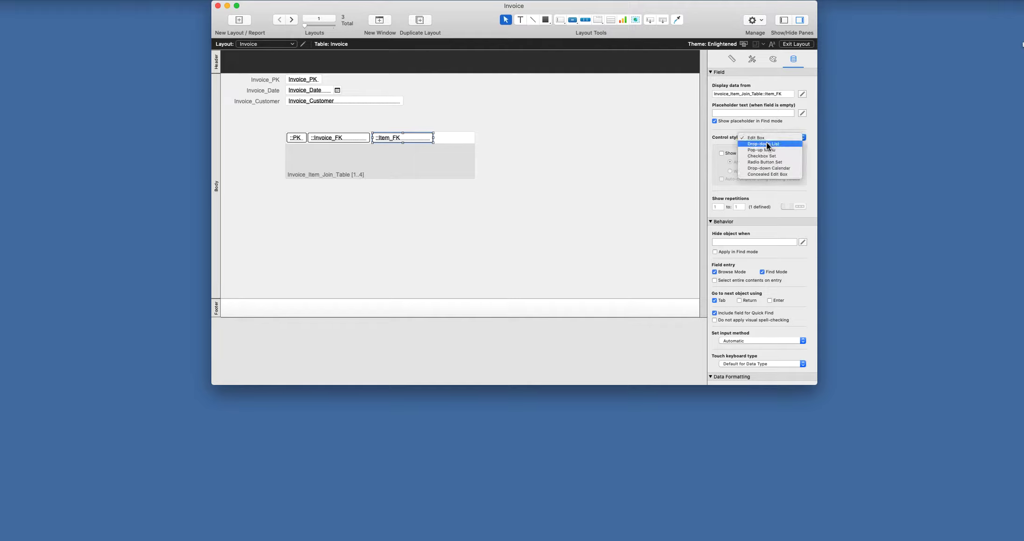
left_click(767, 144)
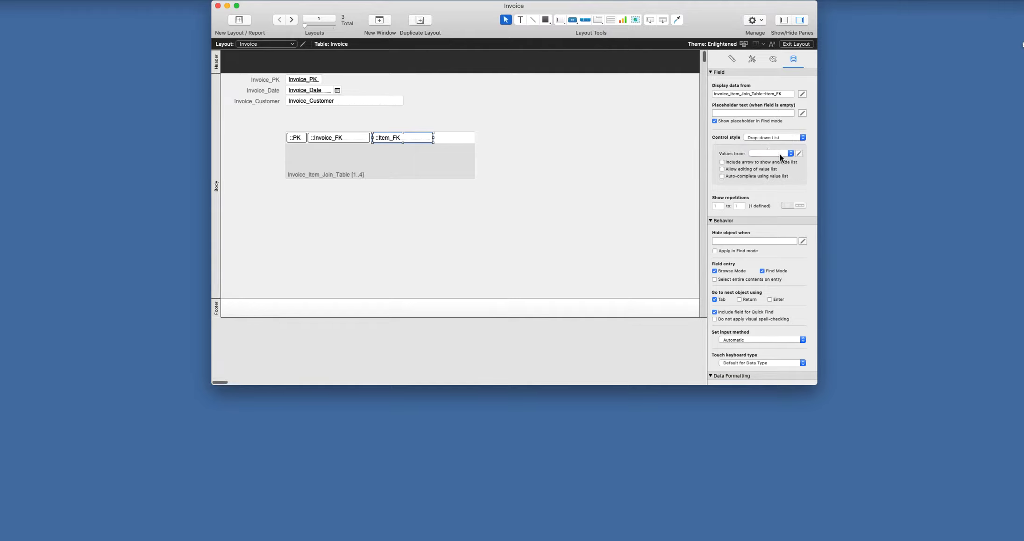
left_click(790, 153)
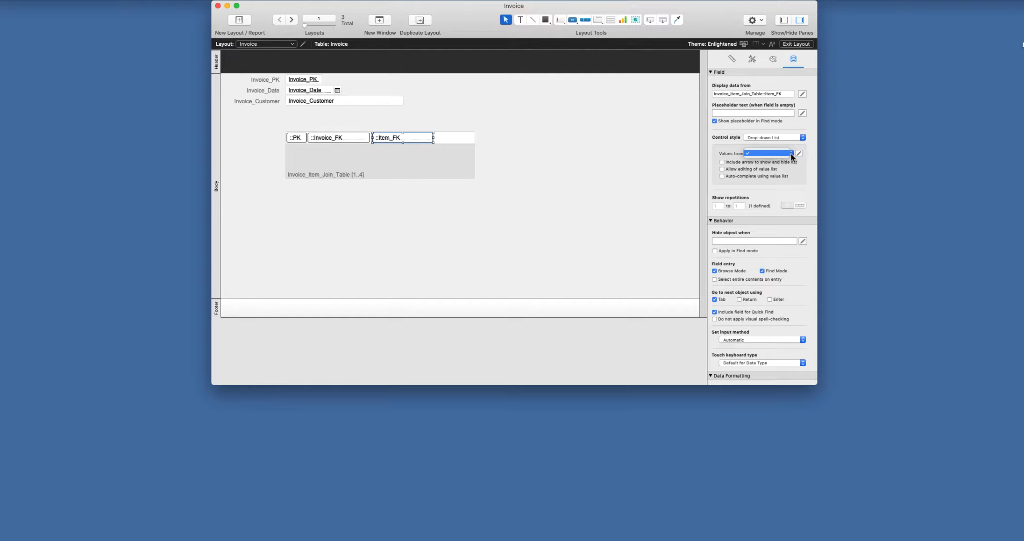
left_click(807, 148)
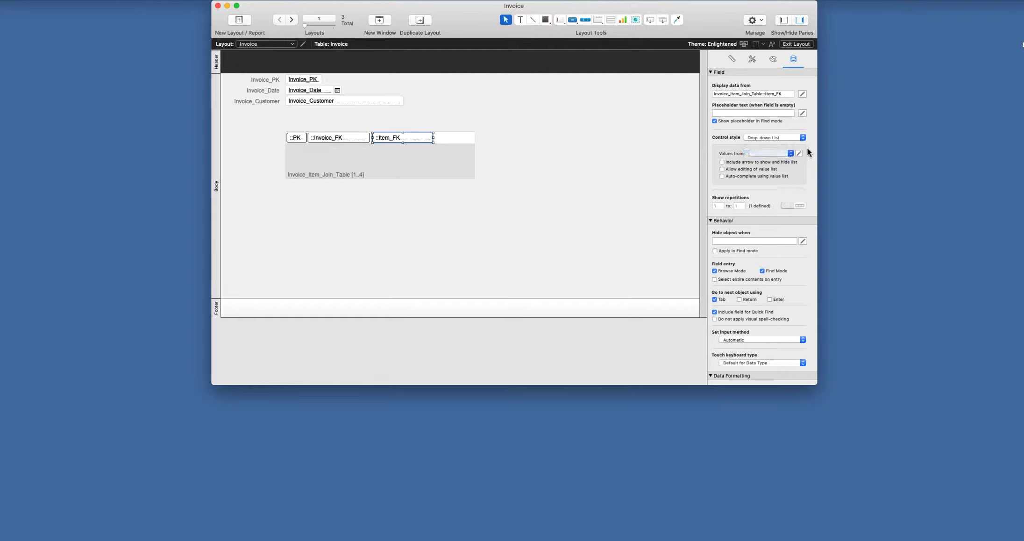
left_click(799, 154)
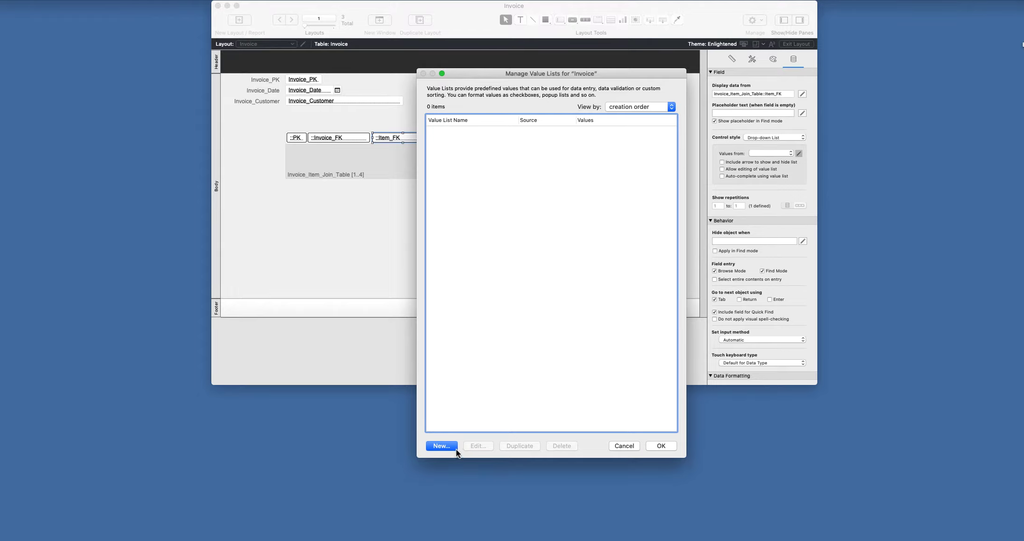
- Create a new value list named 'Item' that uses values from a field
left_click(441, 446)
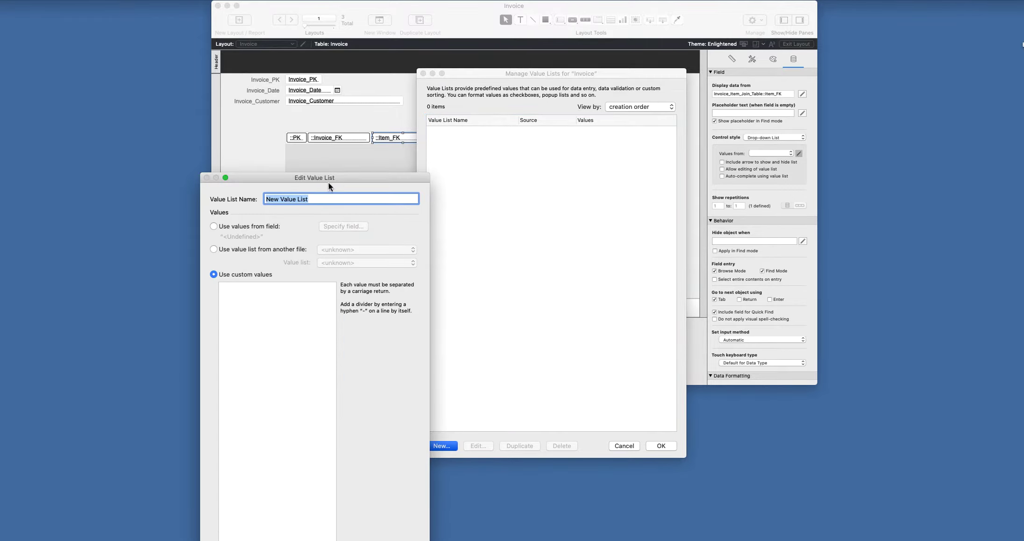
left_click_drag(328, 185, 551, 84)
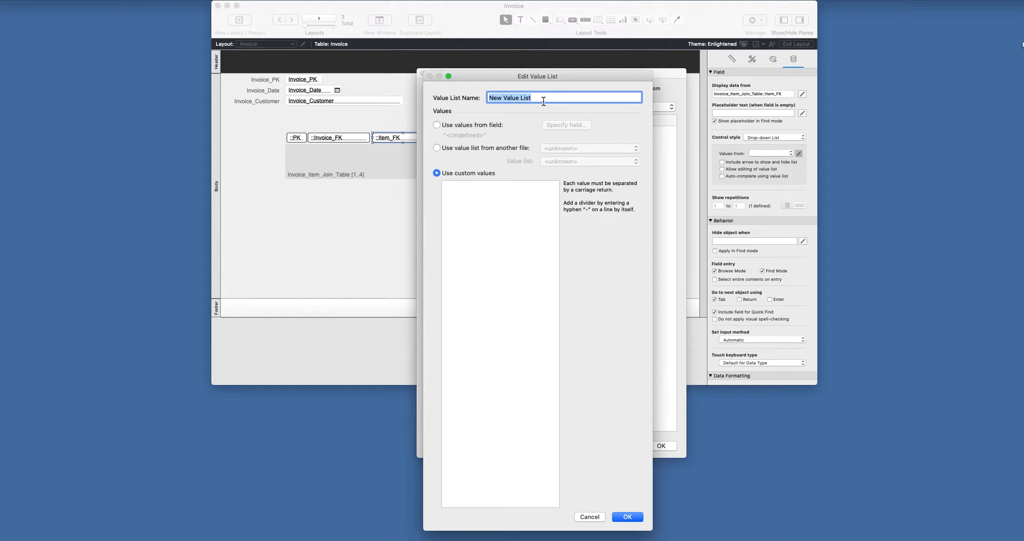
type("Item")
left_click(436, 125)
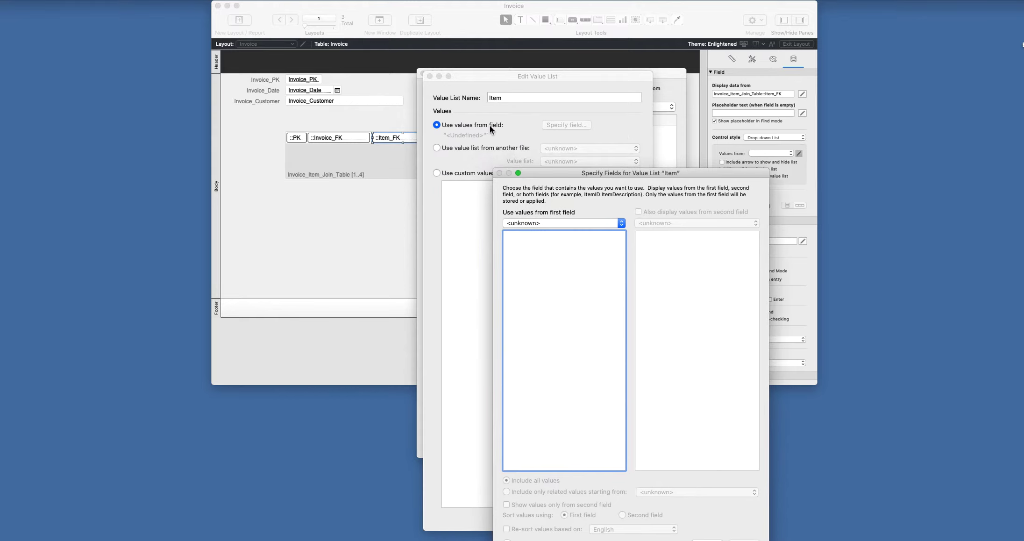
- Draw the list from Items::Item_PK, show only the second field Item_Name, and save it
left_click(540, 223)
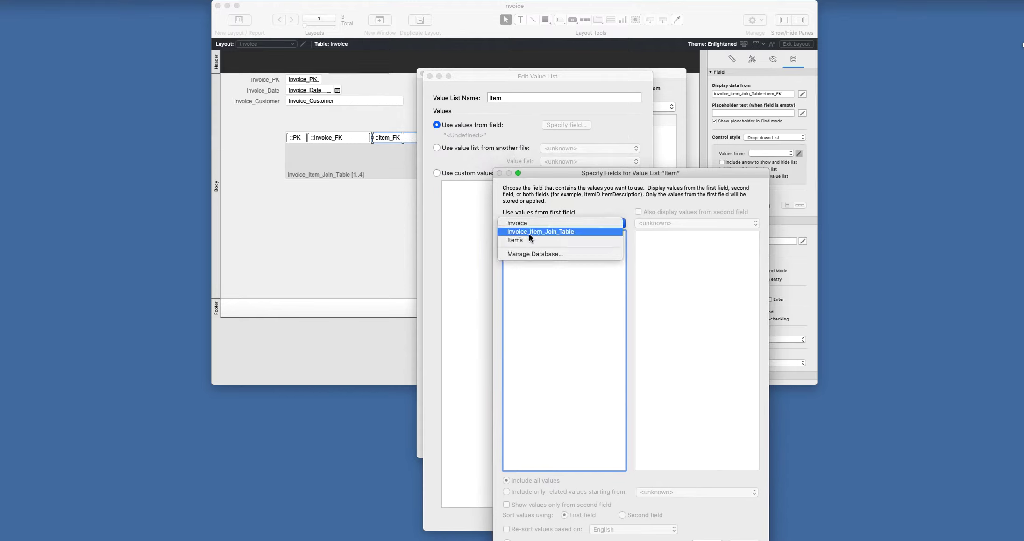
left_click(526, 241)
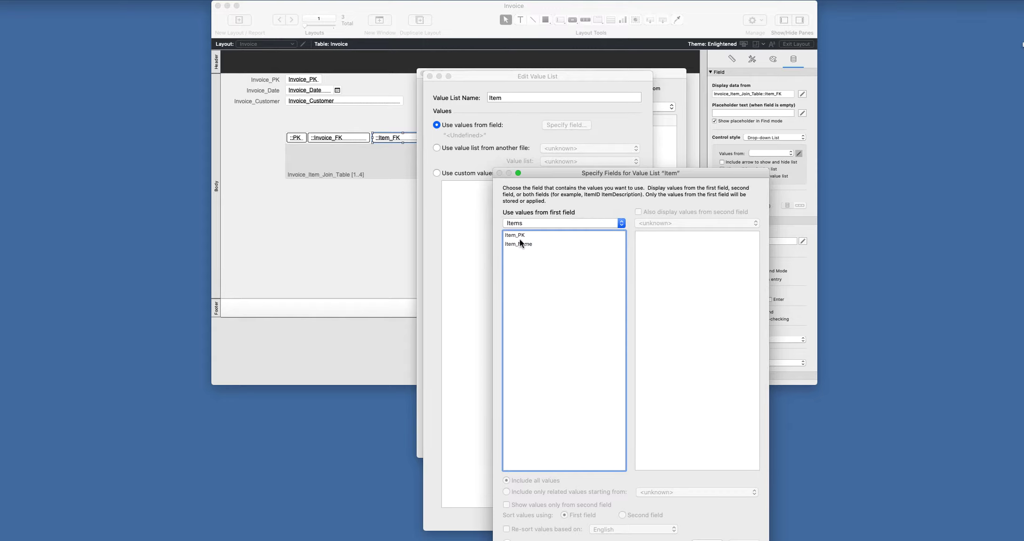
left_click(517, 235)
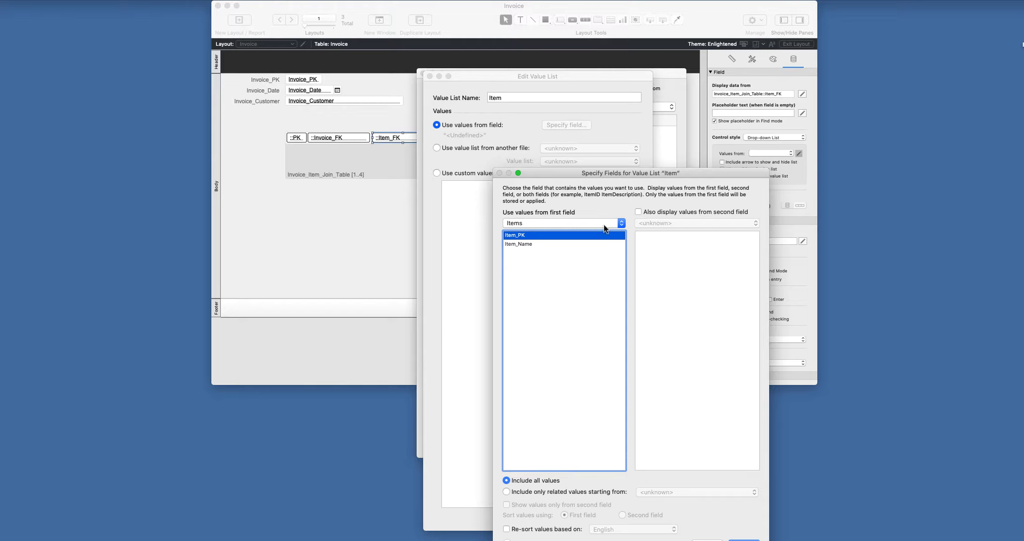
left_click(638, 212)
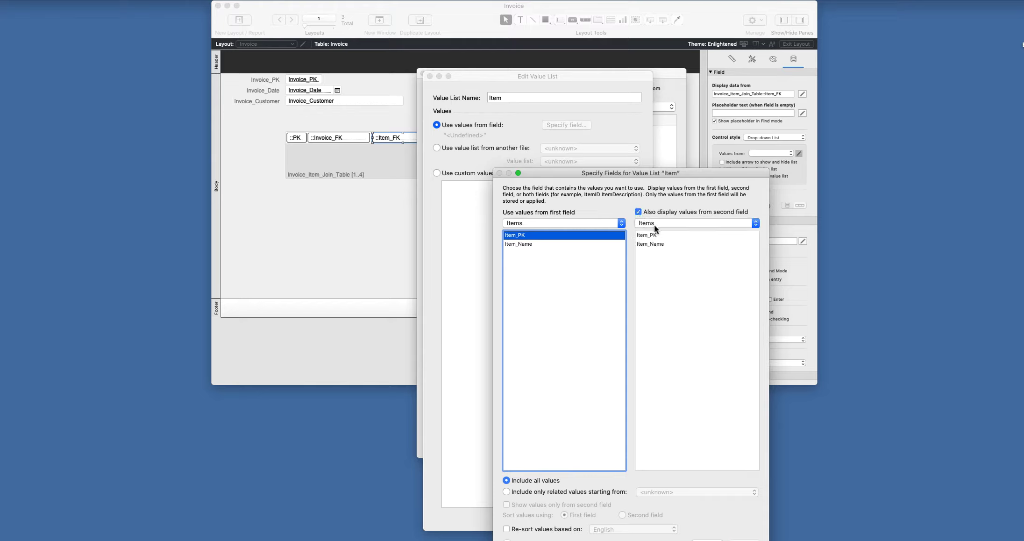
left_click(651, 244)
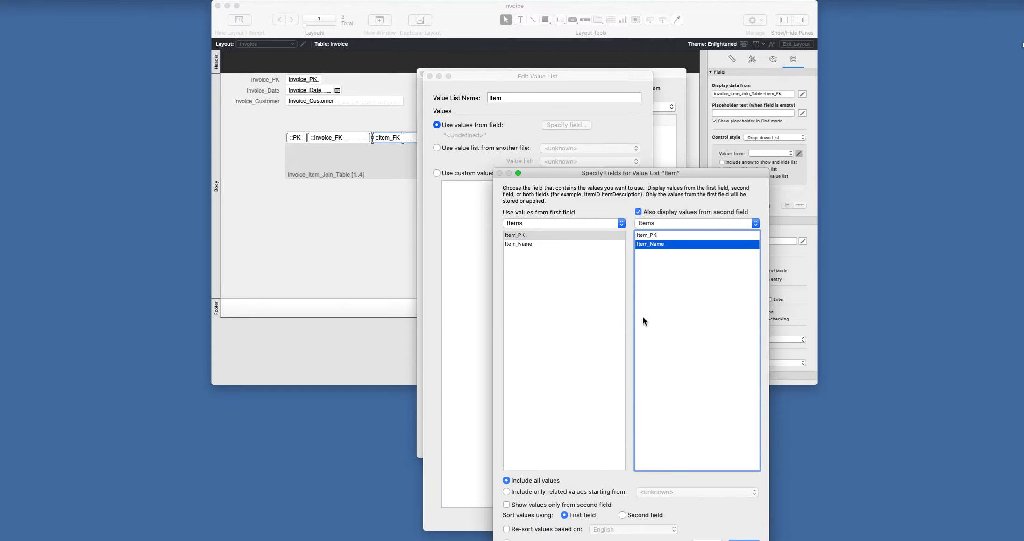
left_click_drag(637, 176, 621, 80)
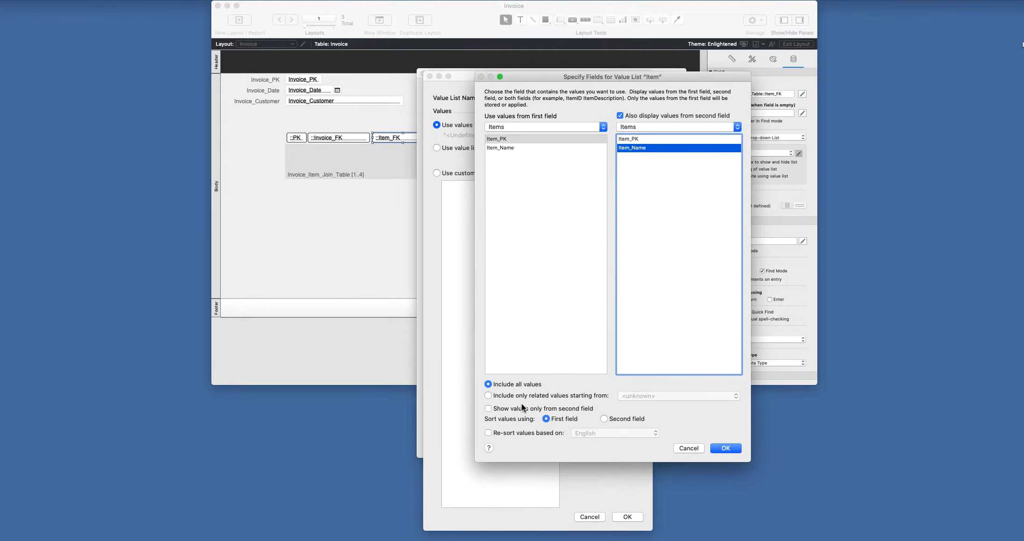
left_click(494, 409)
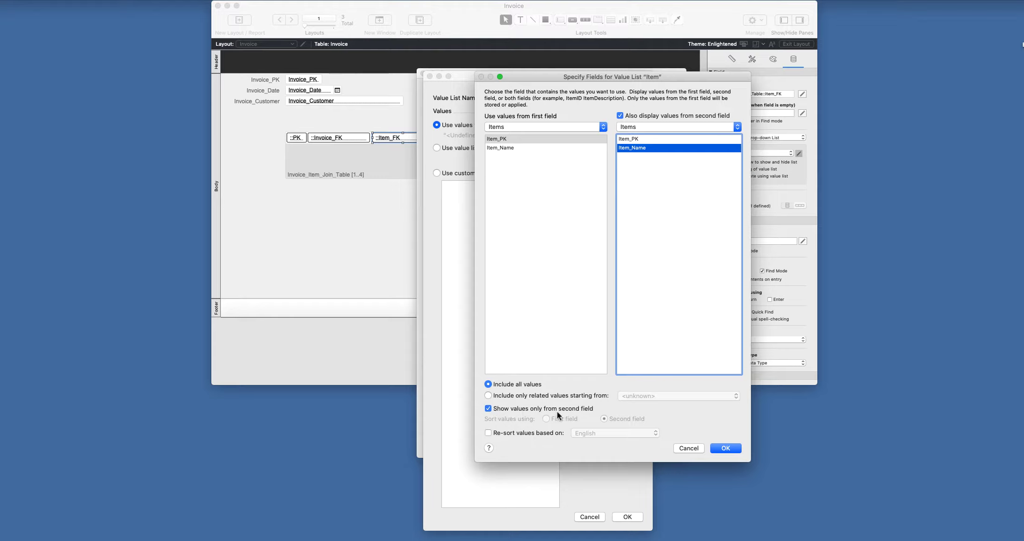
left_click(729, 447)
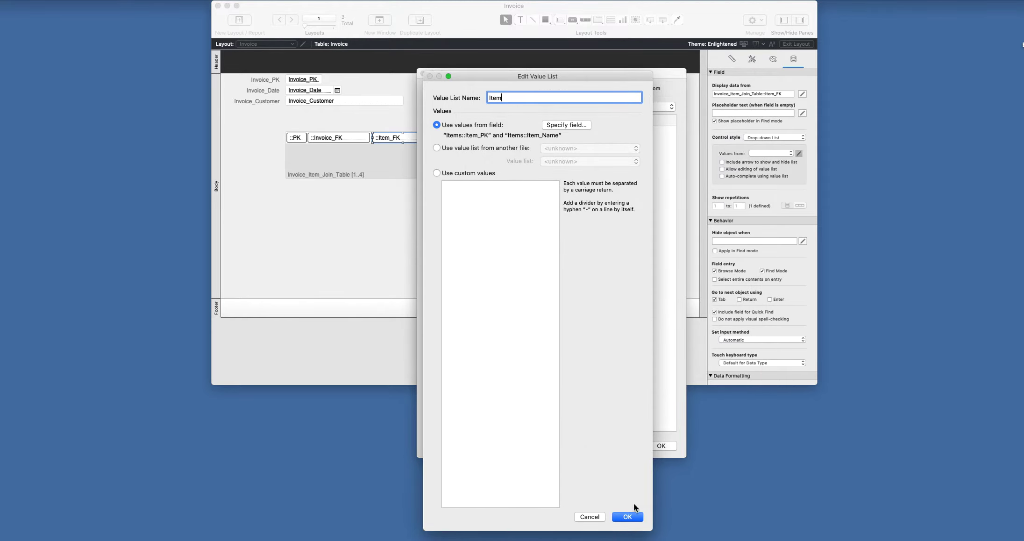
left_click(628, 515)
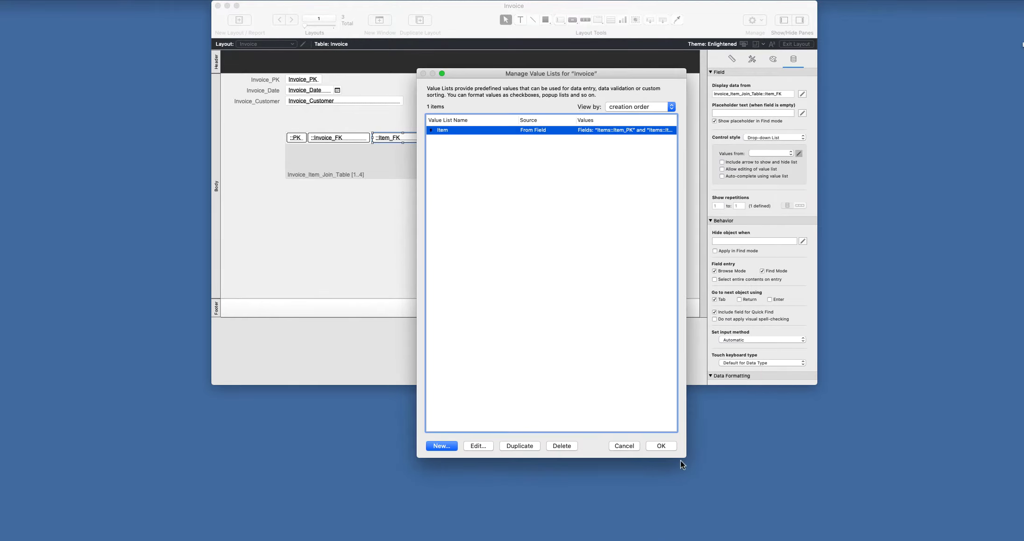
- Give Item_FK's Item drop-down a show/hide arrow and widen the field in the portal
left_click(661, 445)
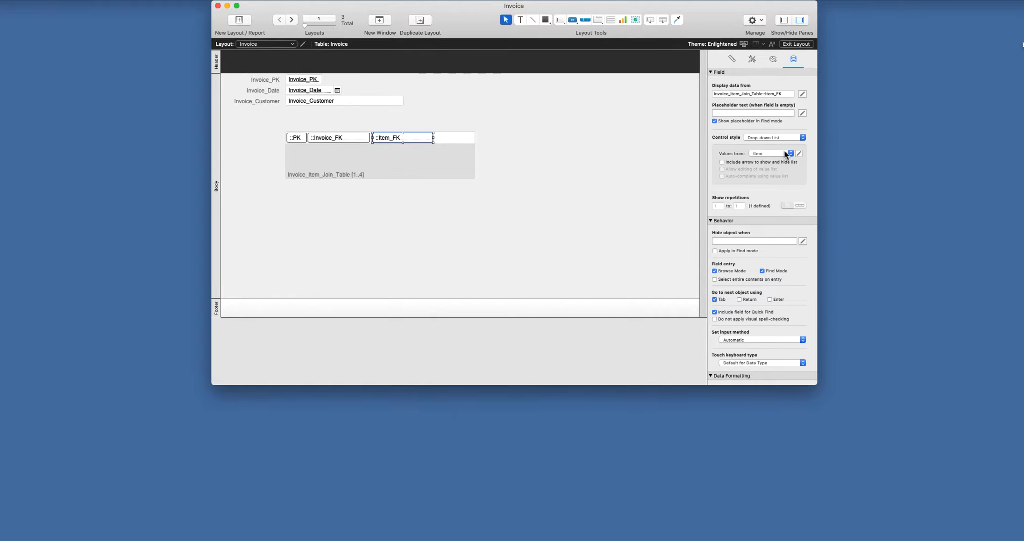
left_click(724, 160)
left_click_drag(434, 138, 460, 137)
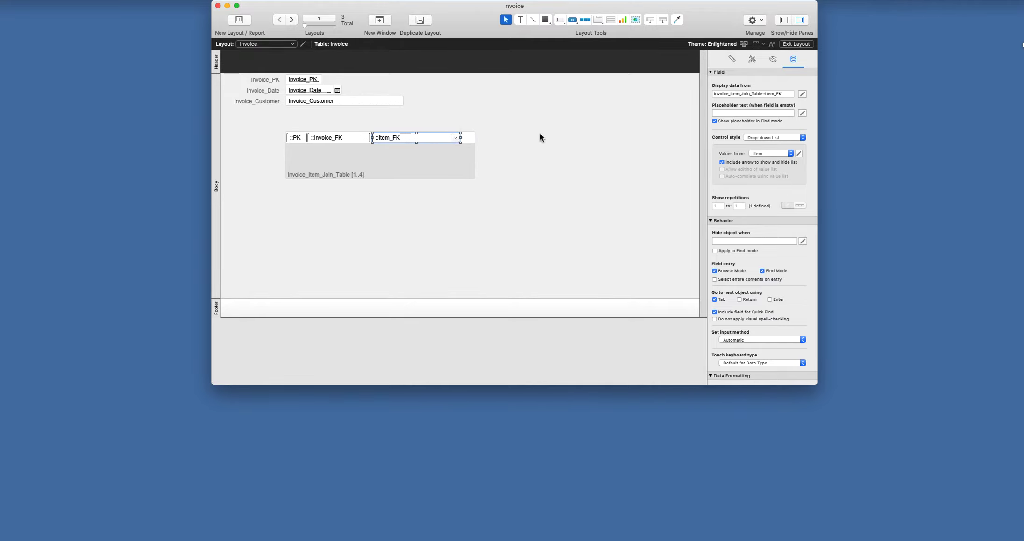
- In browse mode, add iPad (item 3) as invoice 1's first portal line item
left_click(807, 43)
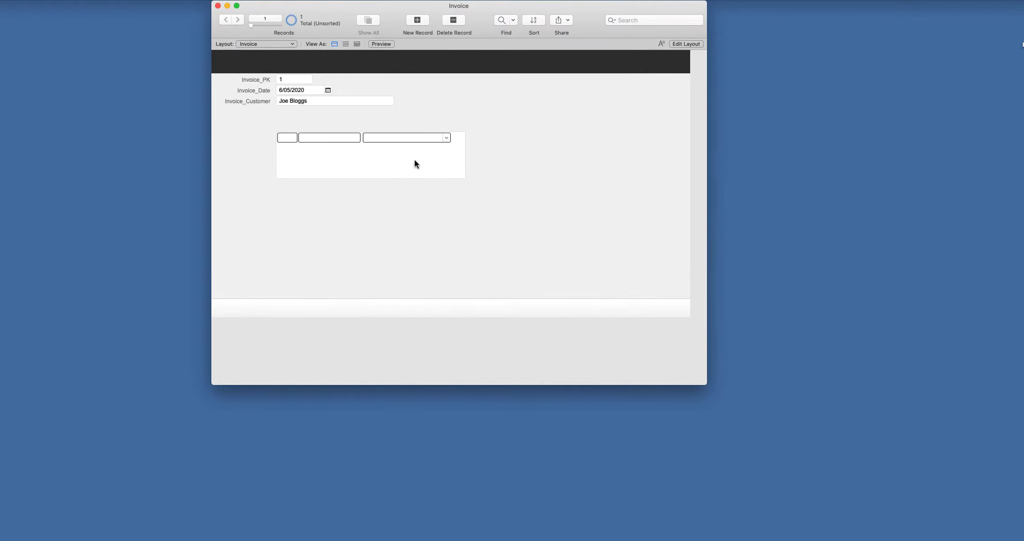
left_click(446, 137)
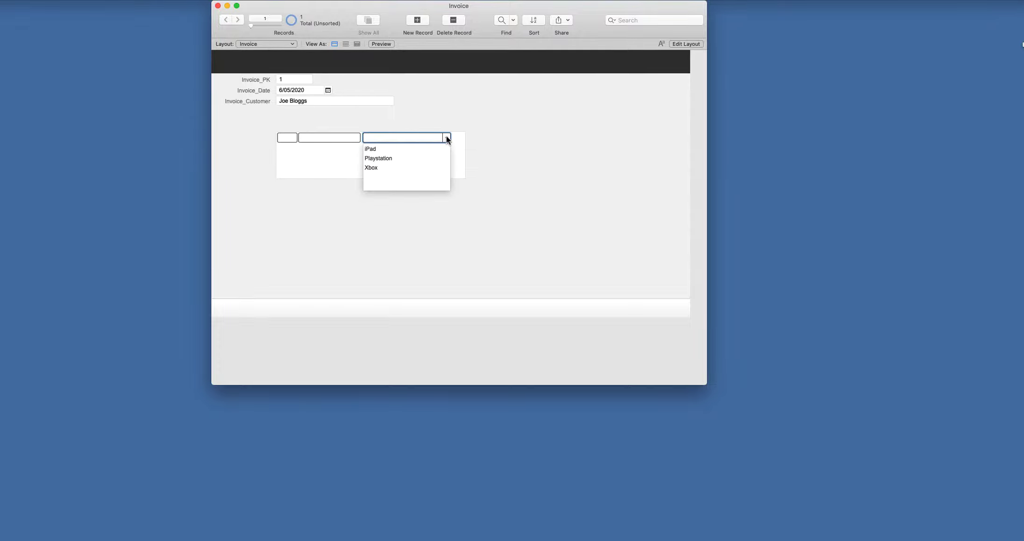
left_click(377, 149)
key("Tab")
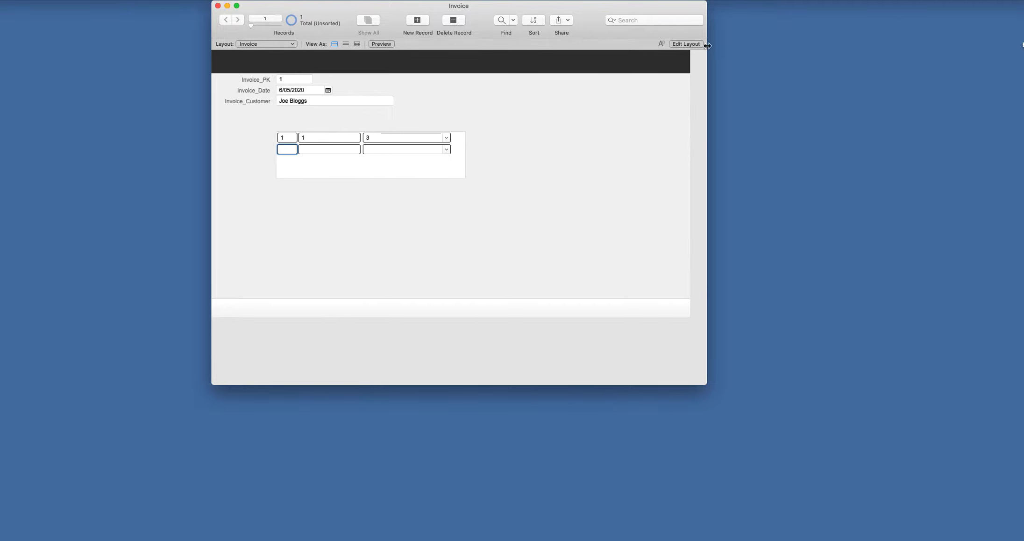
left_click(680, 43)
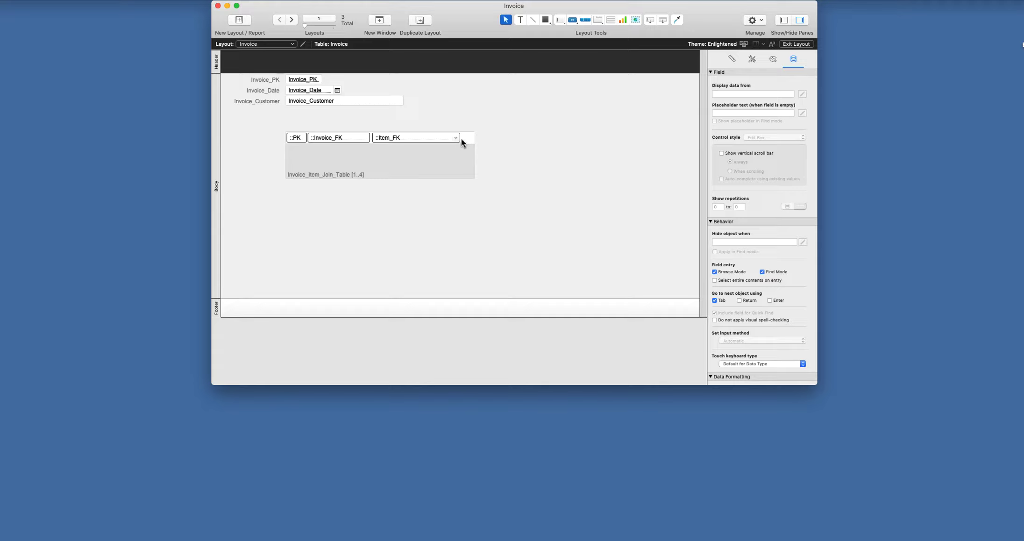
- Narrow the portal's Item_FK drop-down to 100 pt
left_click(449, 138)
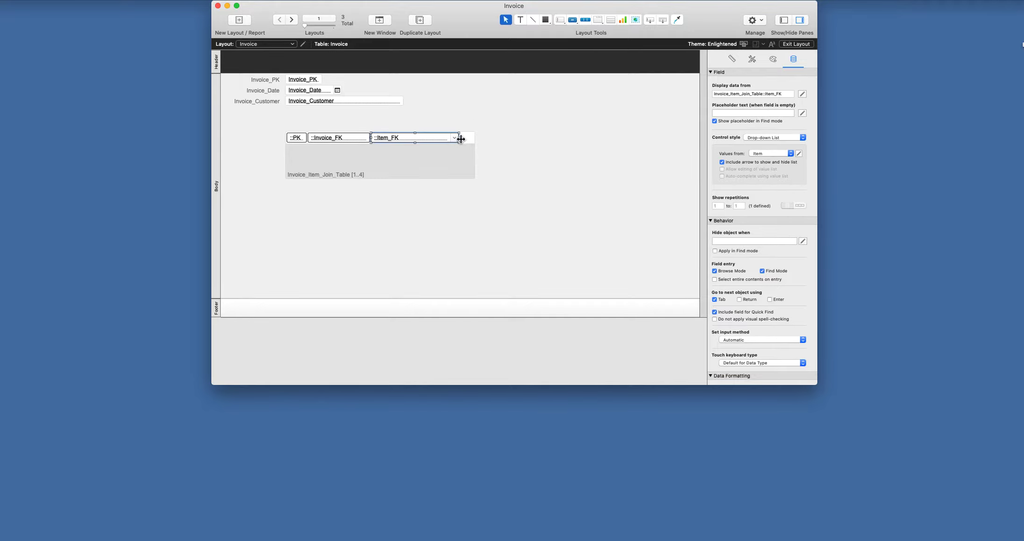
left_click_drag(459, 138, 395, 138)
left_click(356, 138)
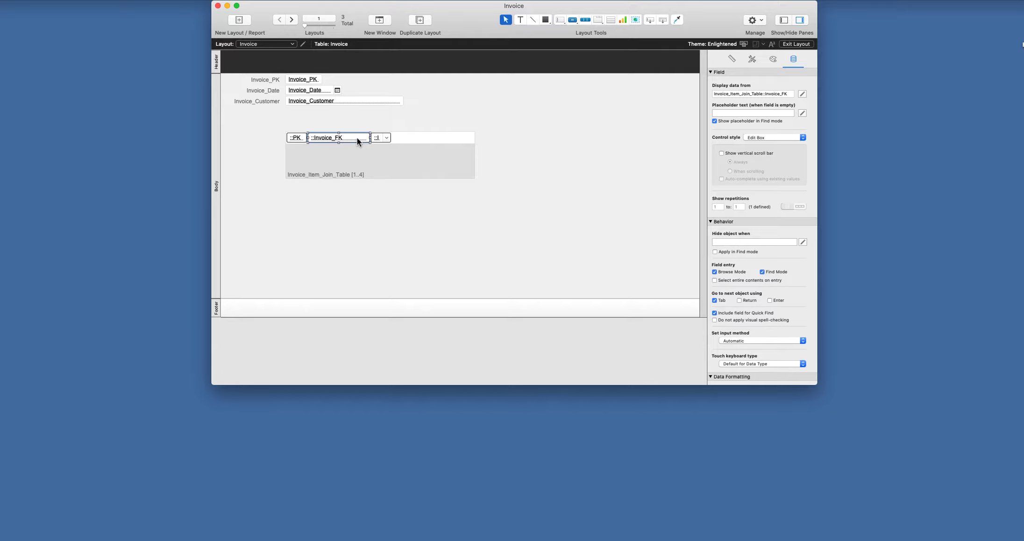
left_click(375, 138)
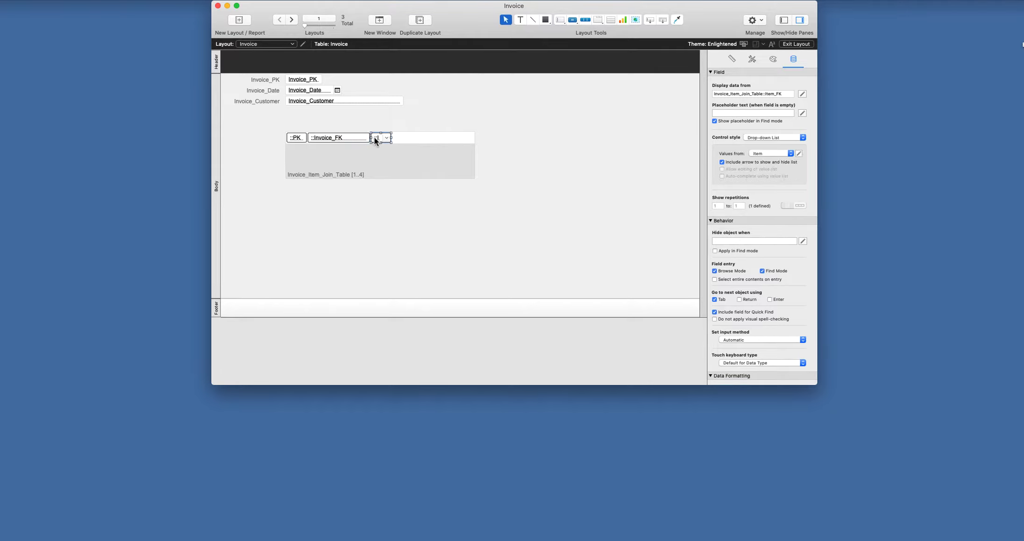
- Copy Invoice_FK beside the drop-down as an unlabelled Items::Item_Name field, then test in browse mode
left_click(354, 138)
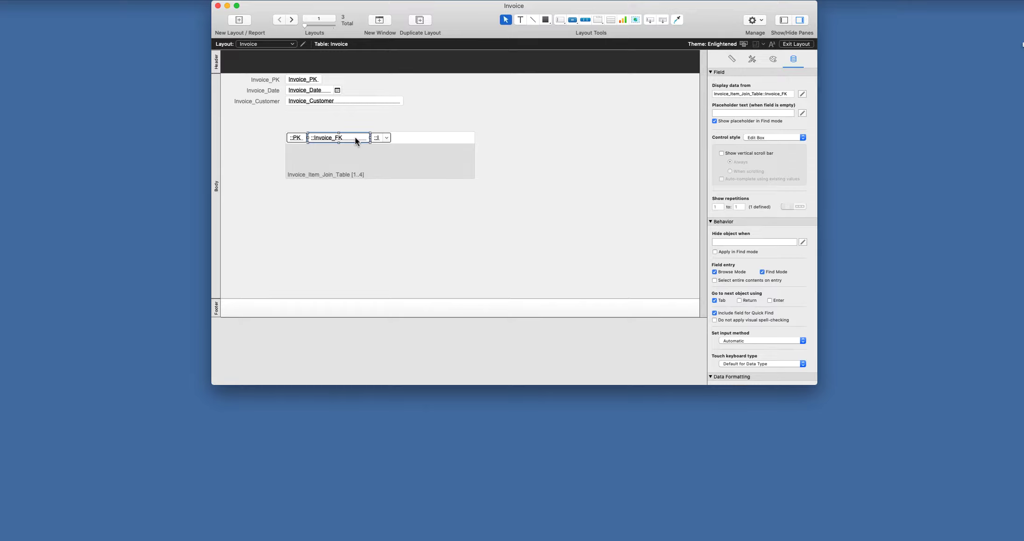
left_click_drag(355, 137, 440, 137)
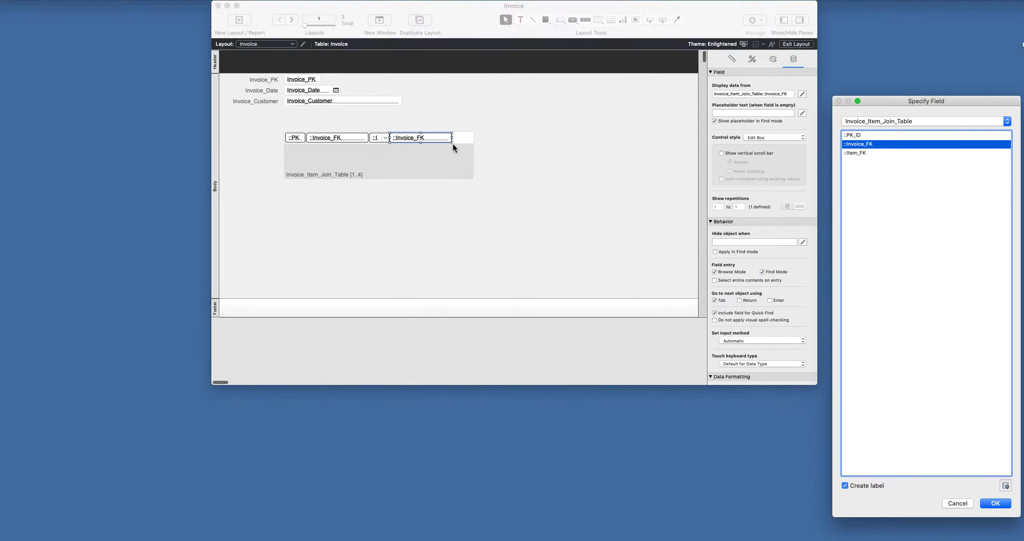
left_click(909, 121)
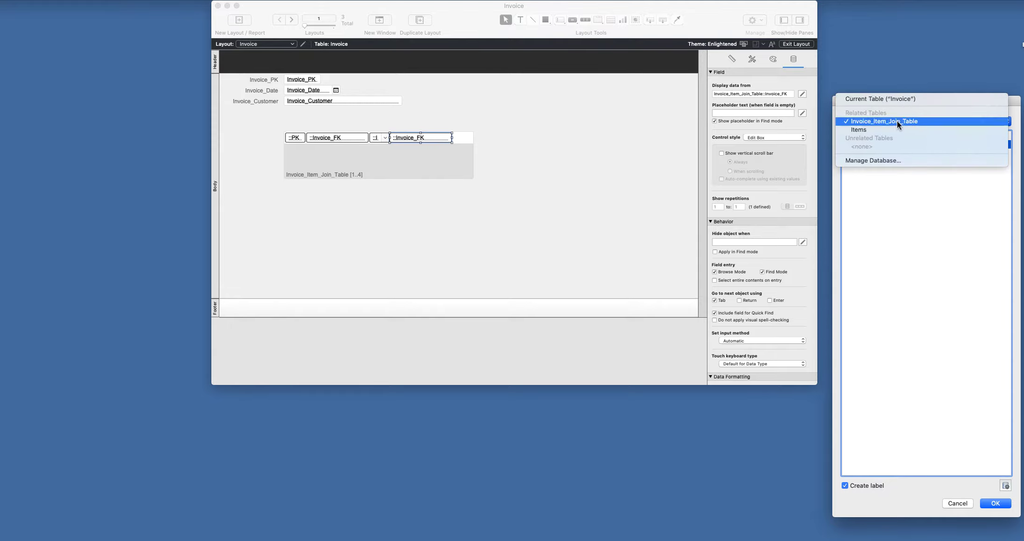
left_click(893, 131)
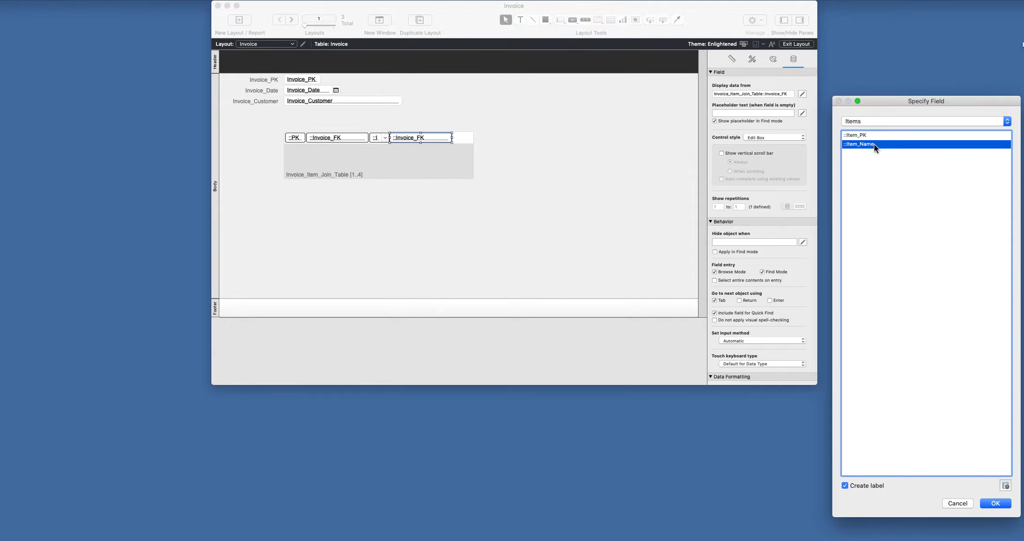
left_click(845, 485)
left_click(996, 503)
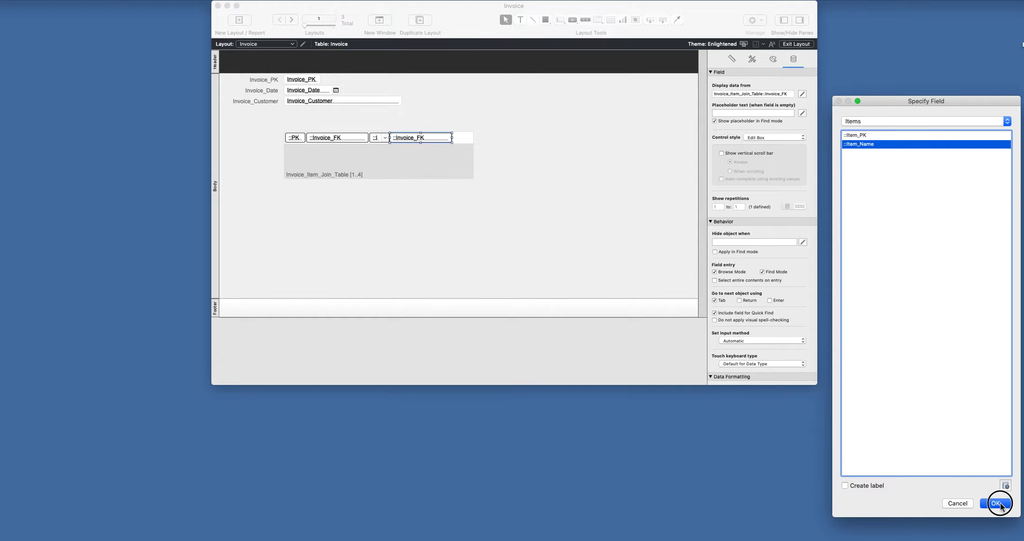
left_click_drag(419, 138, 420, 138)
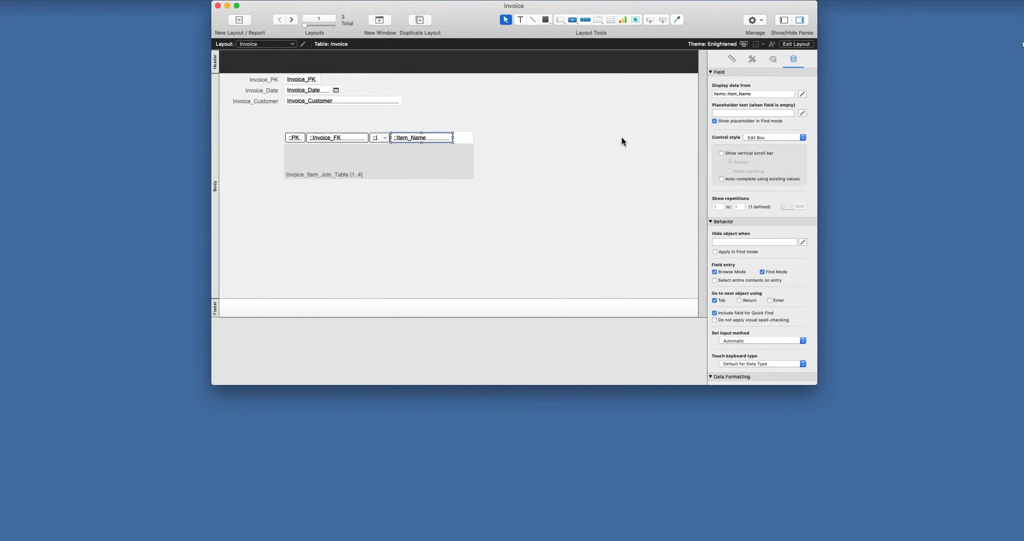
left_click(796, 44)
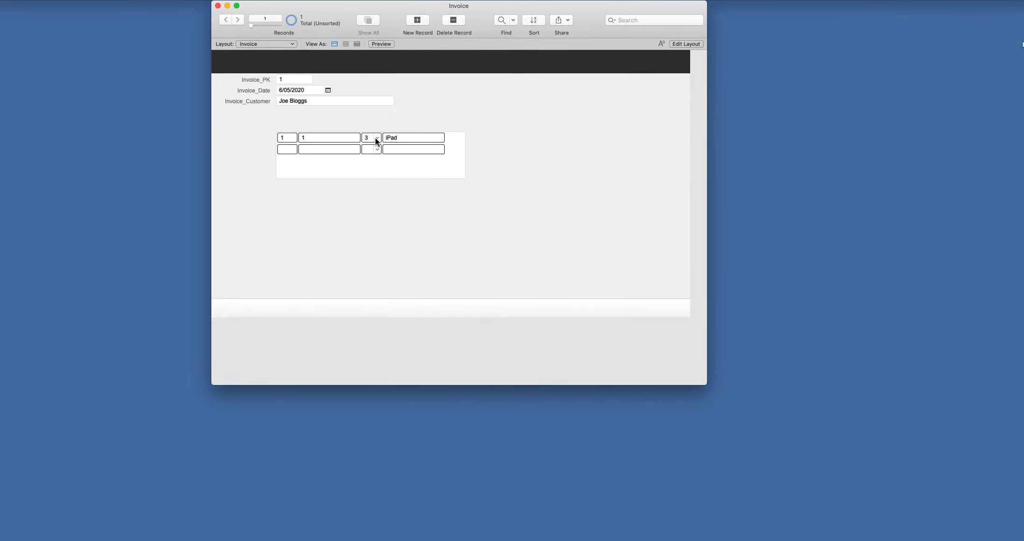
left_click(376, 137)
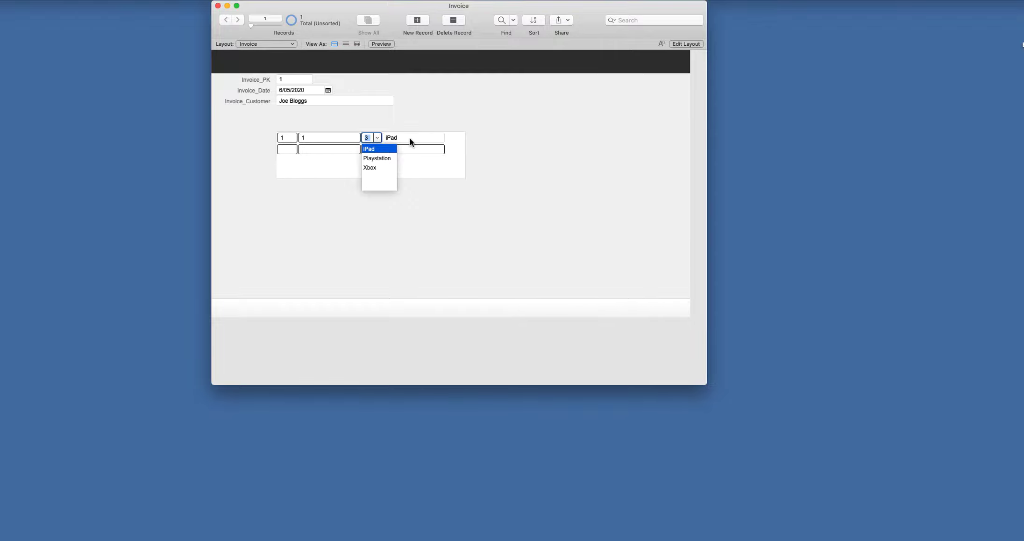
left_click(439, 118)
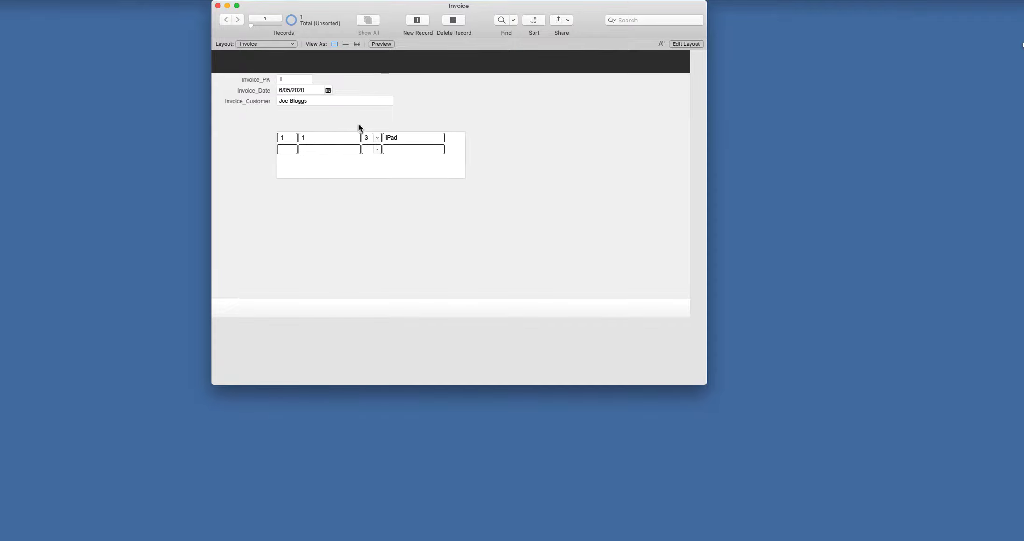
left_click(685, 44)
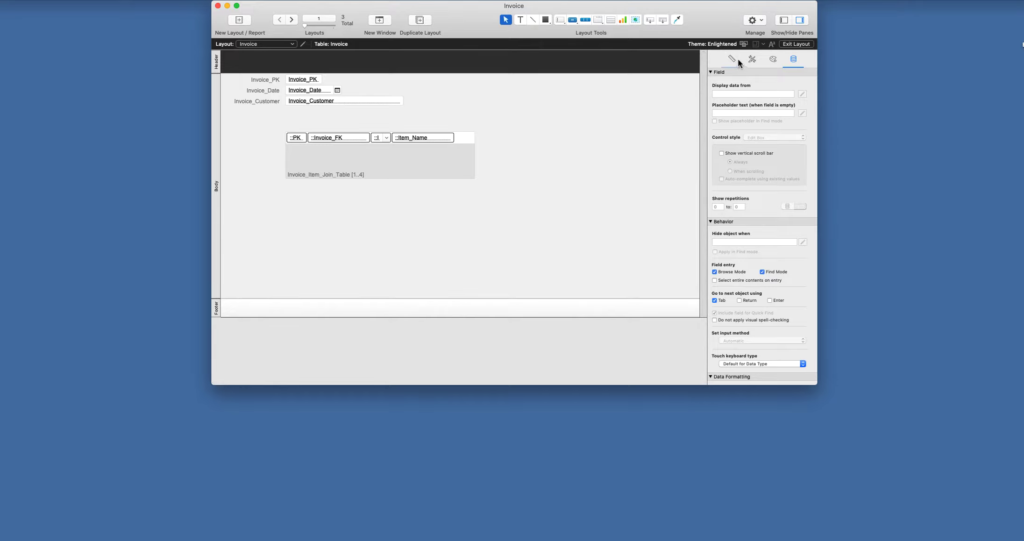
- Add an 'Invoice #' text label above the portal's PK field
left_click(520, 20)
left_click_drag(286, 121, 307, 130)
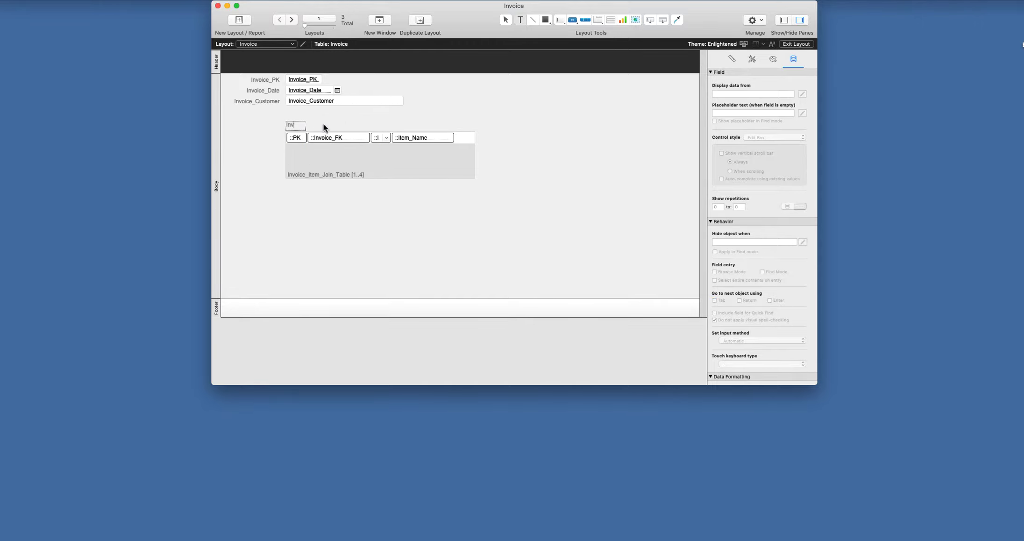
type("Invoice")
key("Return")
key("Escape")
left_click_drag(297, 125, 301, 118)
left_click(348, 121)
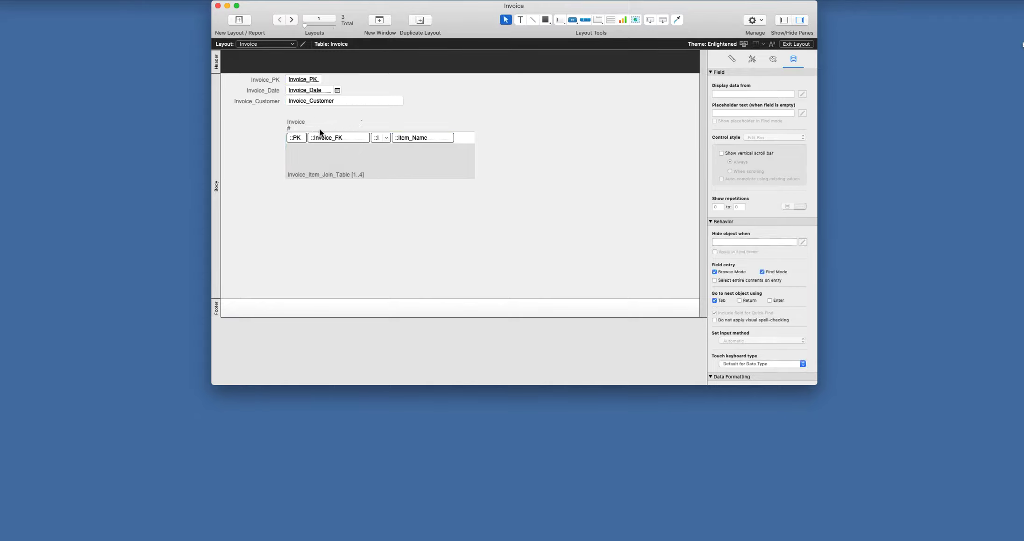
left_click(297, 124)
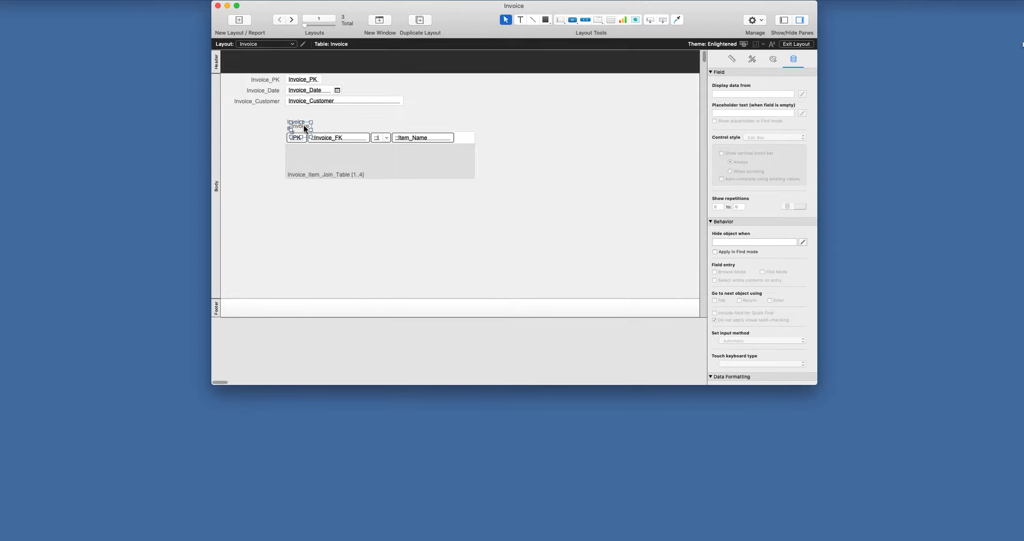
- Copy the label above Invoice_FK and Item_FK, retitling the copies 'Invoice FK' and 'Item #'
left_click_drag(304, 124, 323, 124)
double_click(313, 127)
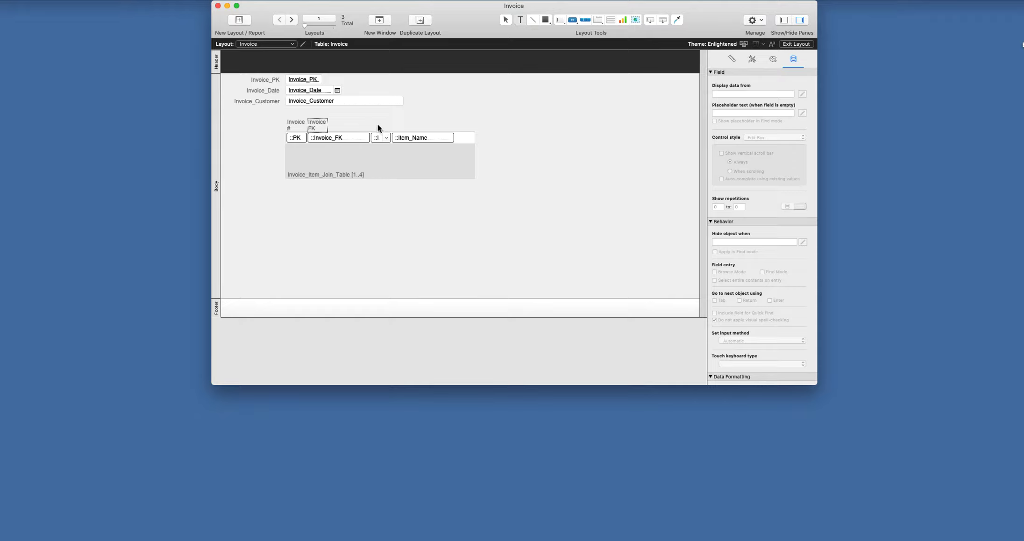
left_click(321, 123)
left_click_drag(321, 123, 380, 124)
double_click(380, 124)
key("BackSpace")
key("Escape")
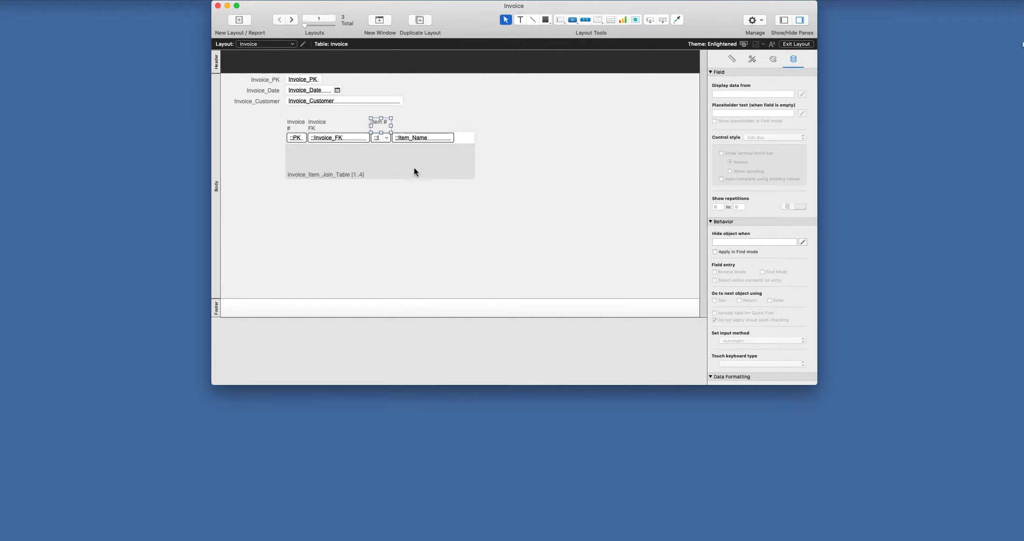
left_click(575, 127)
- Add Playstation (item 2) as invoice 1's second portal line item
left_click(796, 43)
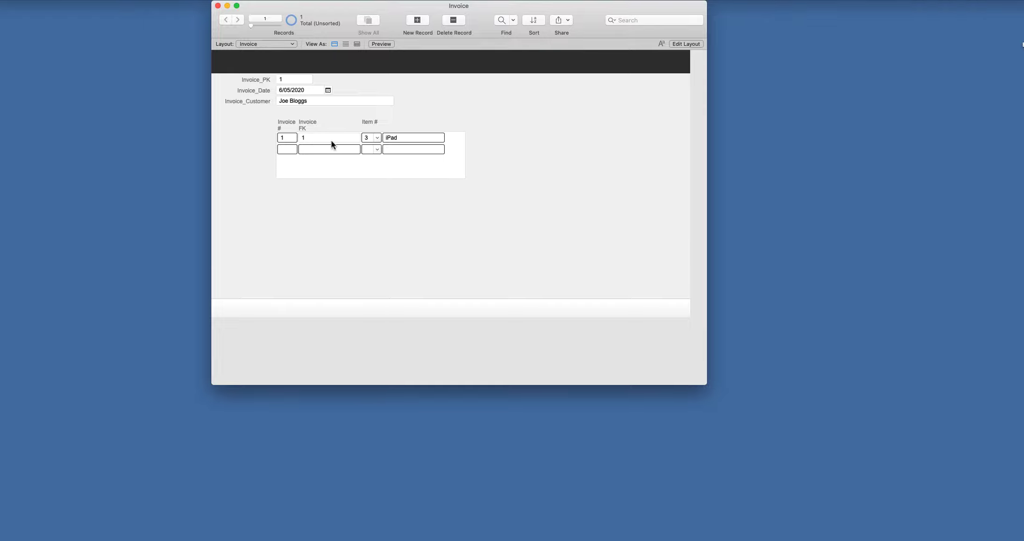
left_click(378, 149)
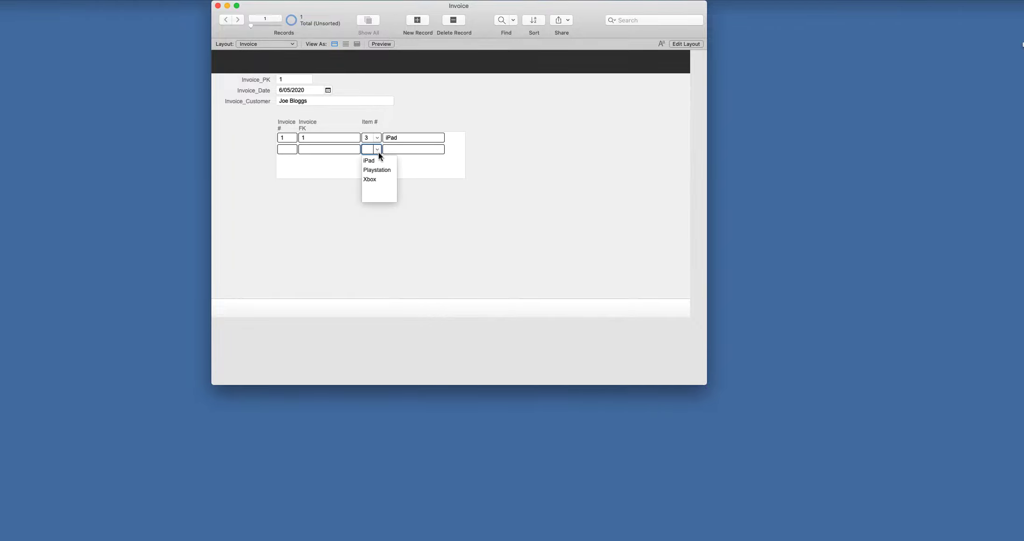
left_click(378, 170)
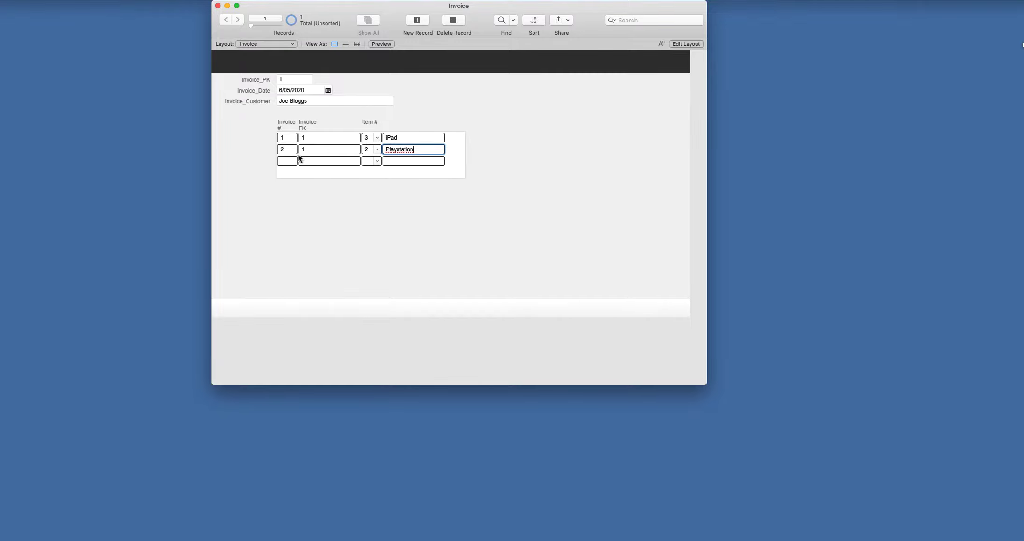
left_click(686, 44)
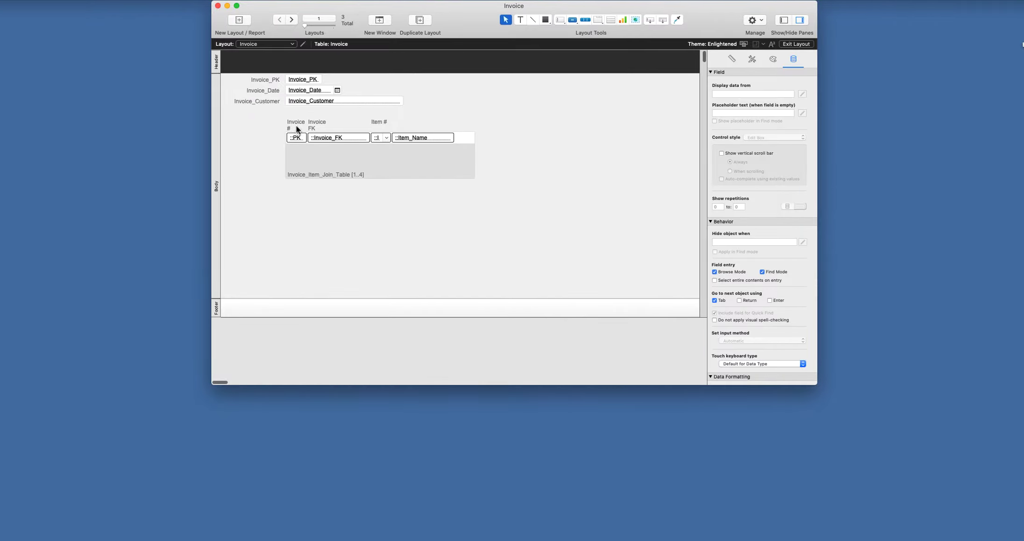
- Move the 'Invoice #' heading over the FK column and rename the first heading 'JT #'
left_click_drag(296, 125, 319, 126)
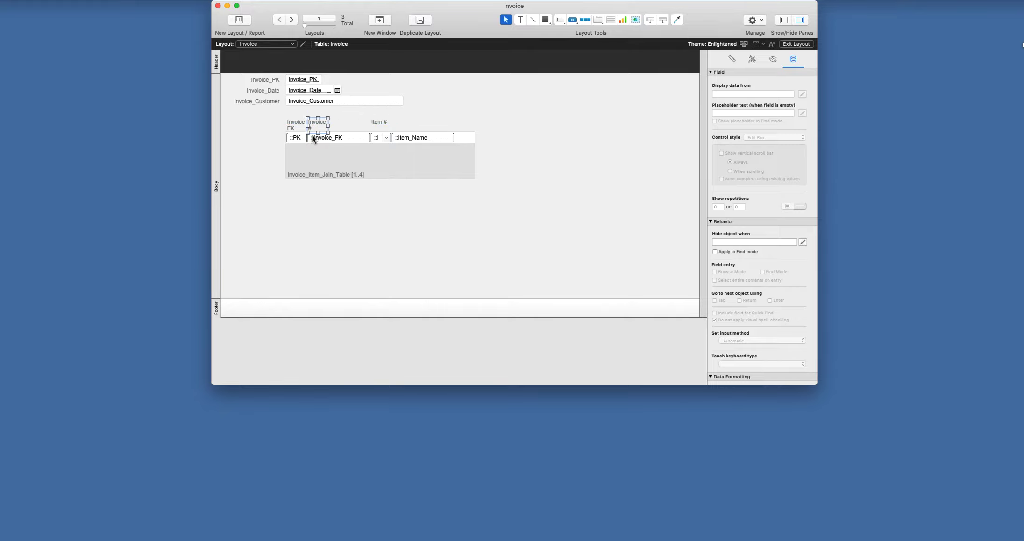
left_click(296, 127)
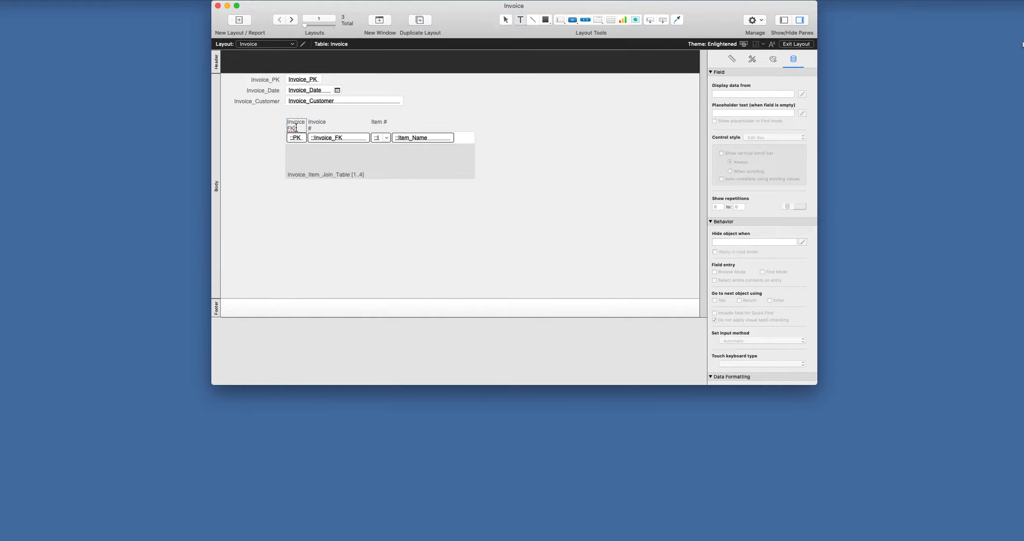
double_click(288, 121)
key("BackSpace")
type("#")
left_click(344, 127)
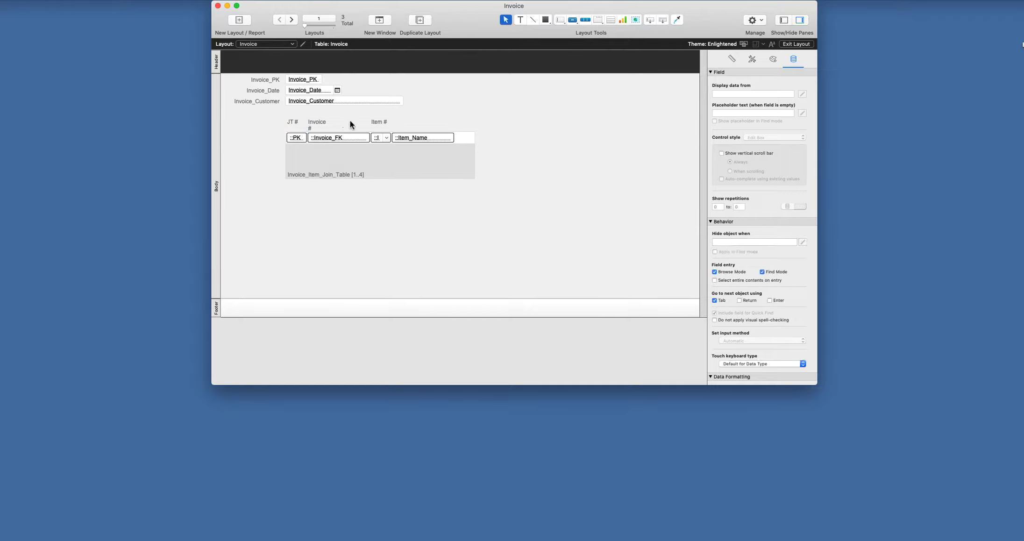
left_click(789, 44)
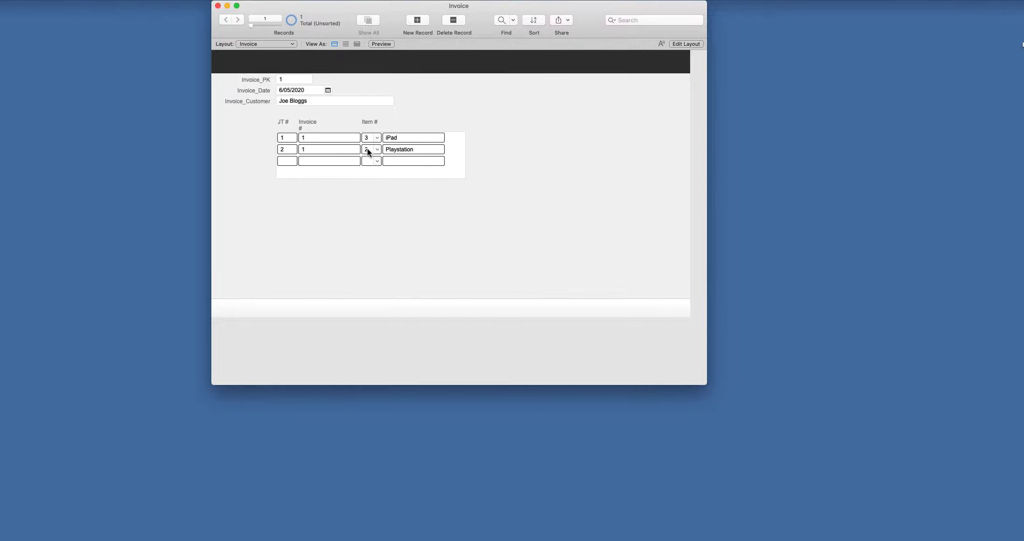
- Choose Xbox (item 1) in the third portal row's Item # drop-down
left_click(378, 162)
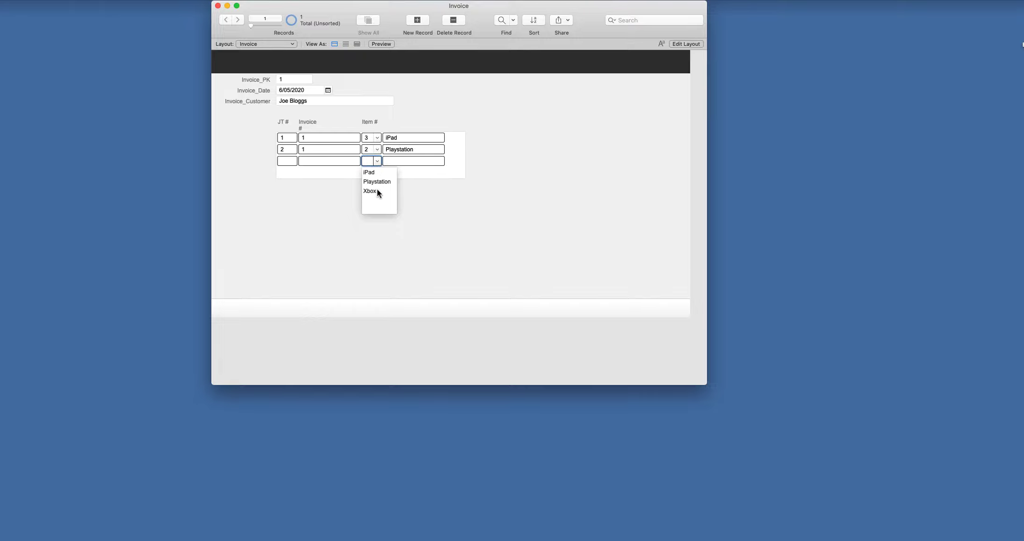
left_click(377, 191)
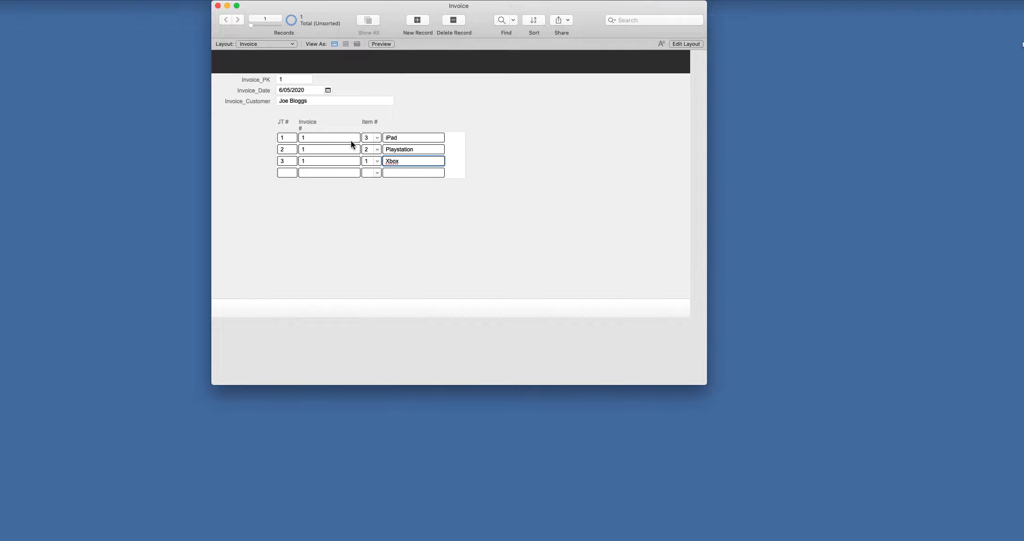
- Create a new invoice dated 6/05/2020 and enter the customer's name
left_click(420, 22)
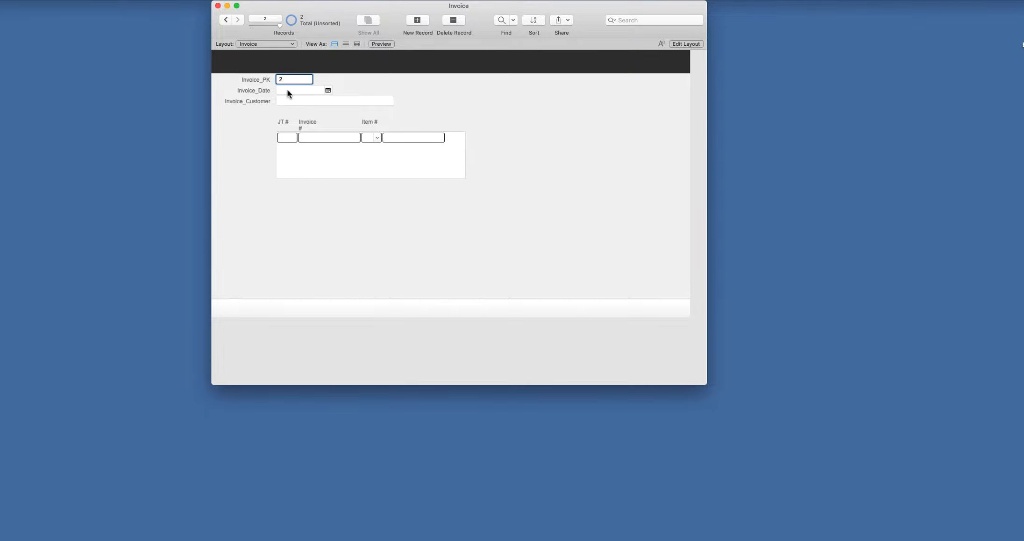
left_click(328, 90)
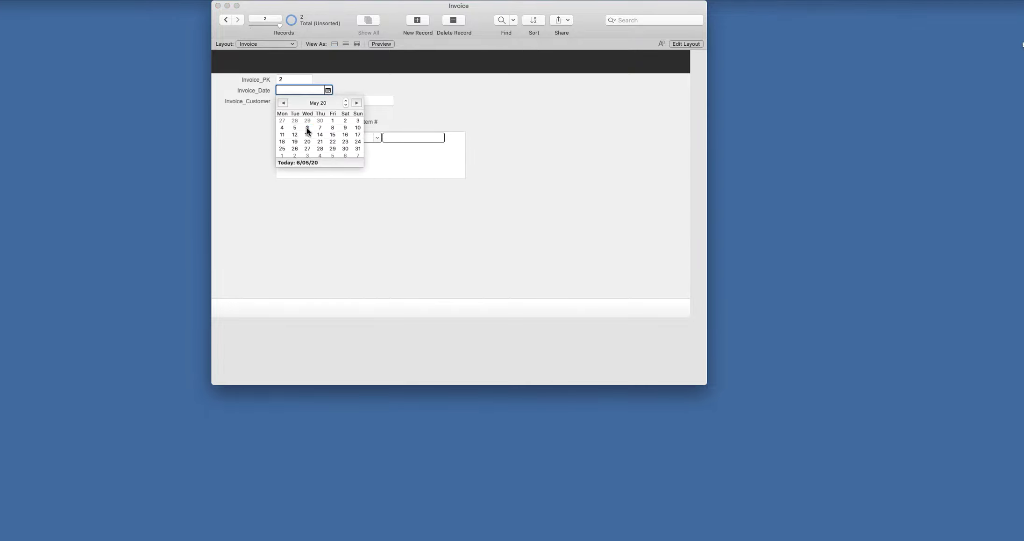
left_click(307, 127)
left_click(298, 100)
type("Jack Black")
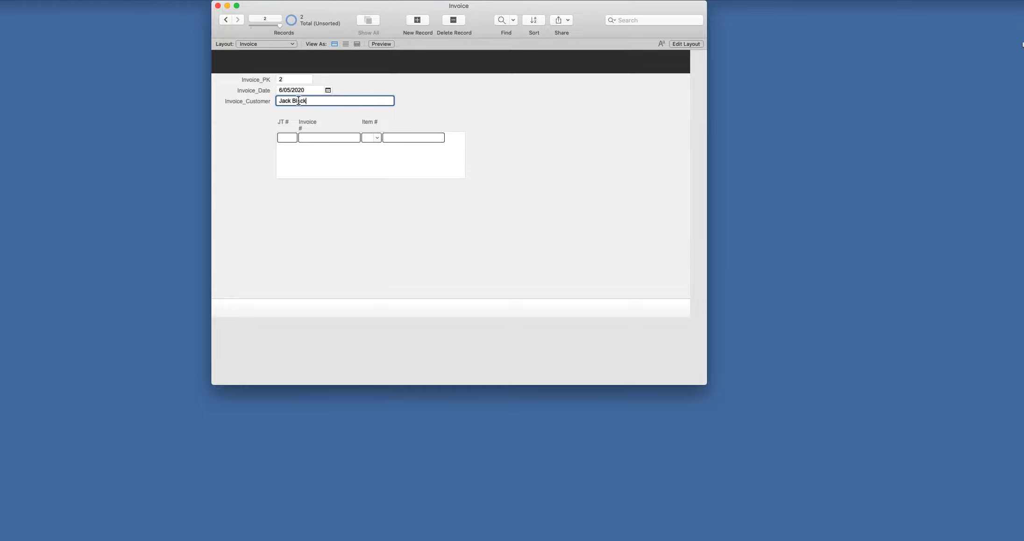
- Add Xbox and Playstation as the new invoice's two portal line items
left_click(377, 138)
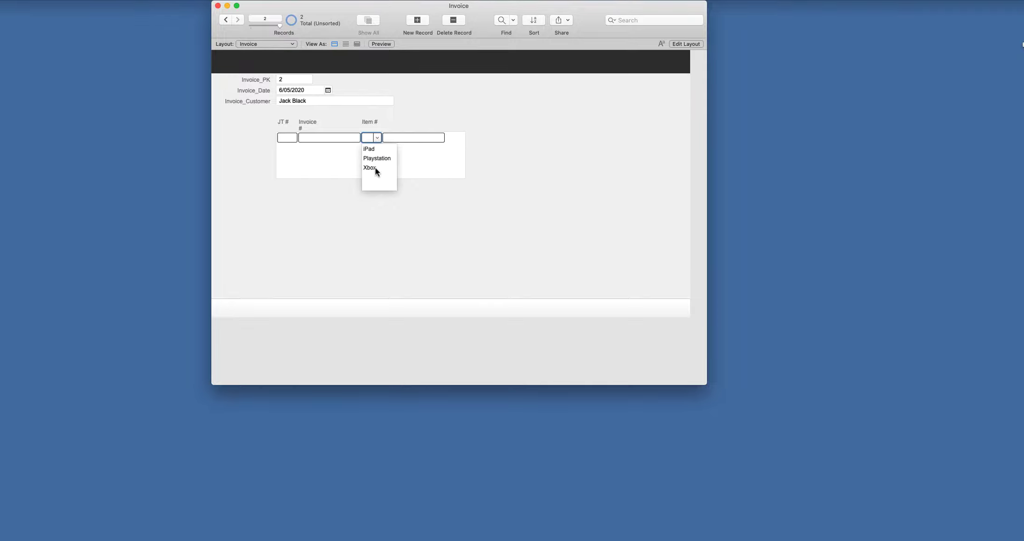
left_click(369, 167)
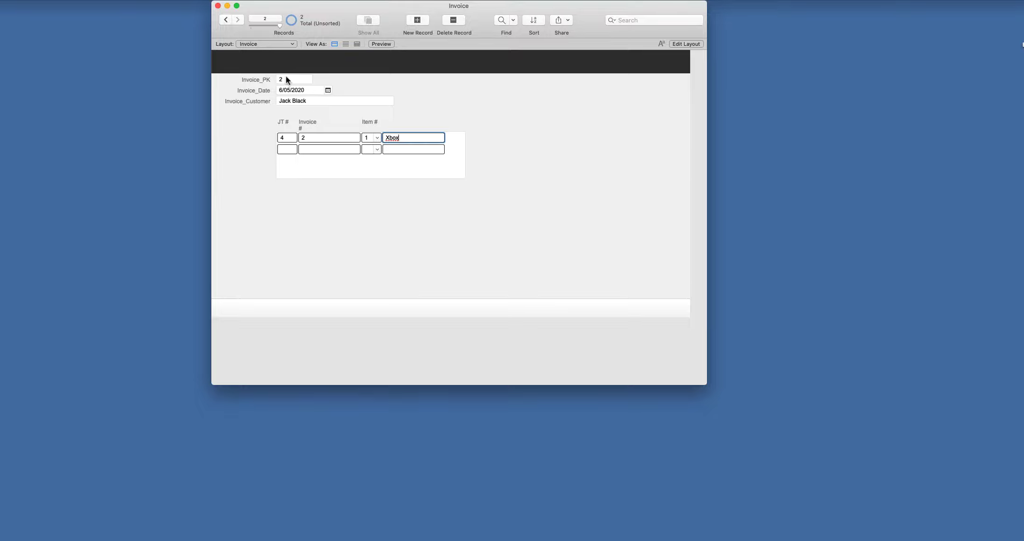
left_click(226, 19)
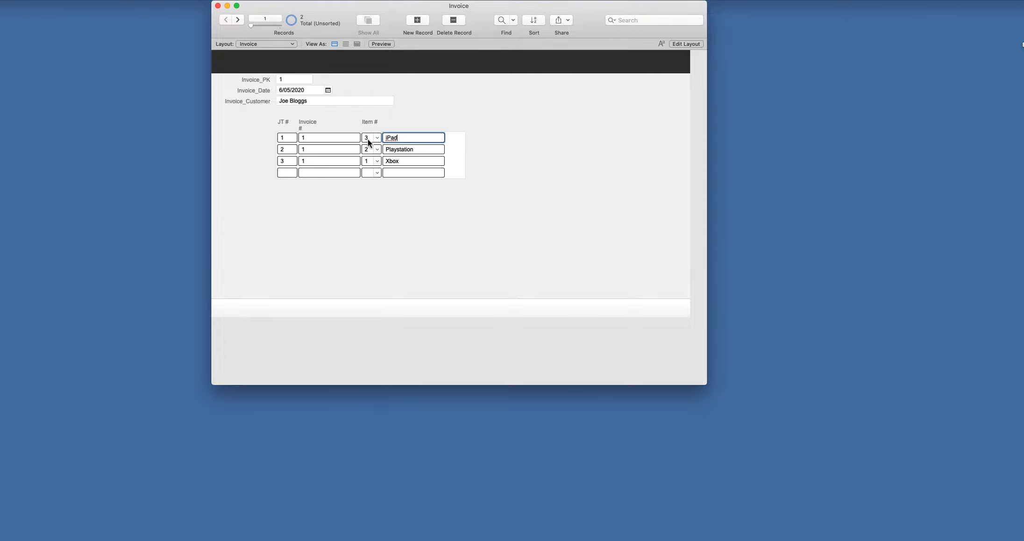
left_click(237, 19)
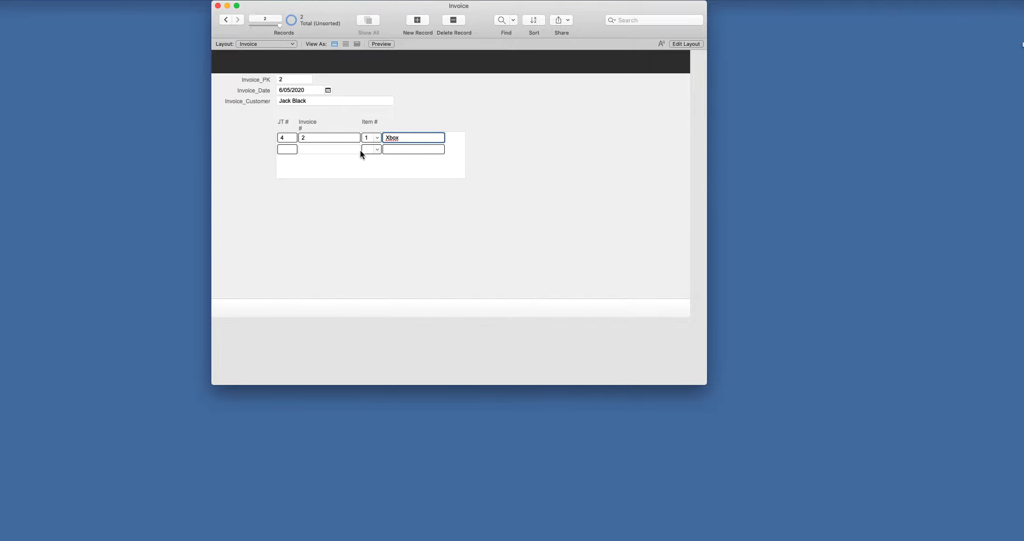
left_click(377, 149)
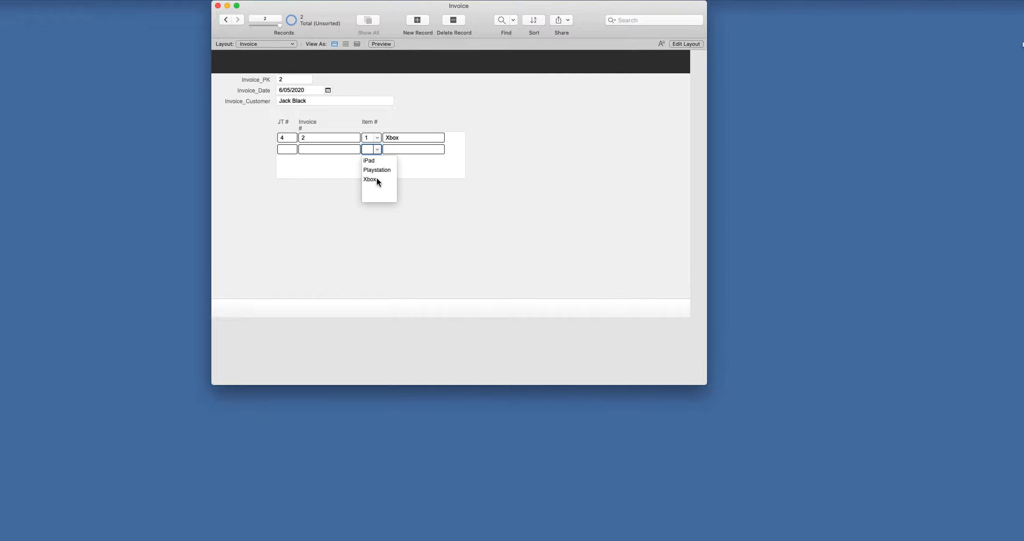
left_click(383, 170)
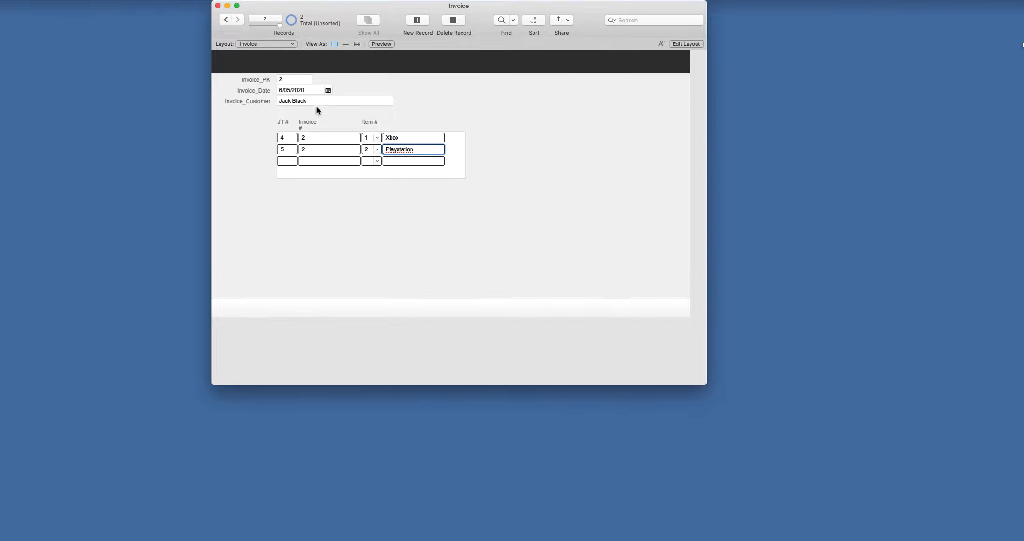
left_click(267, 44)
left_click(271, 59)
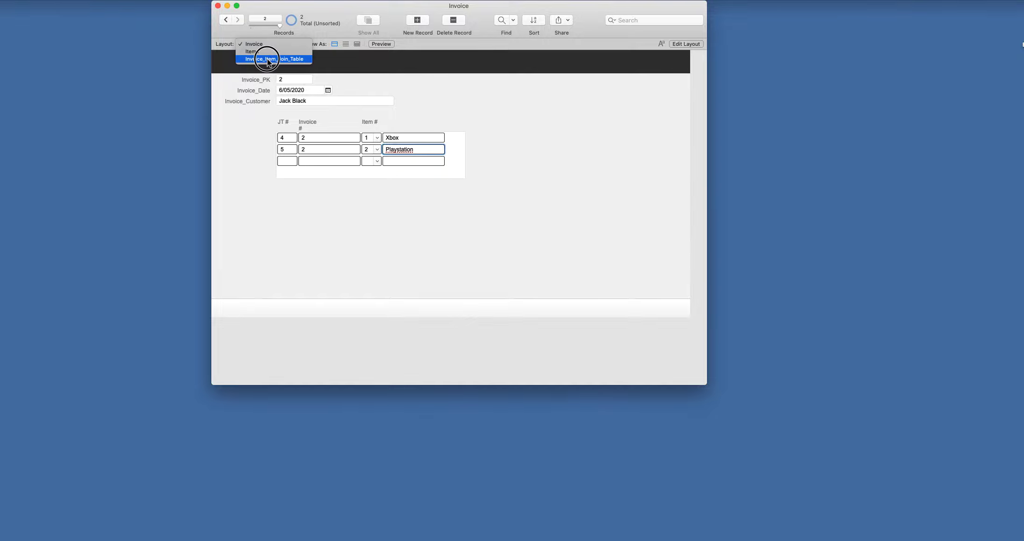
left_click(360, 46)
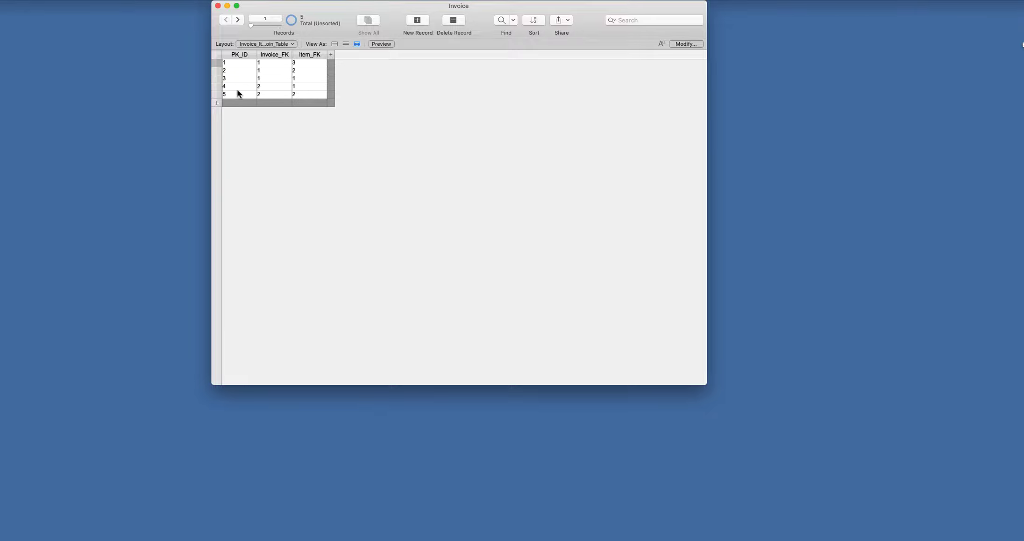
left_click(270, 94)
left_click(267, 88)
left_click(238, 87)
left_click(269, 44)
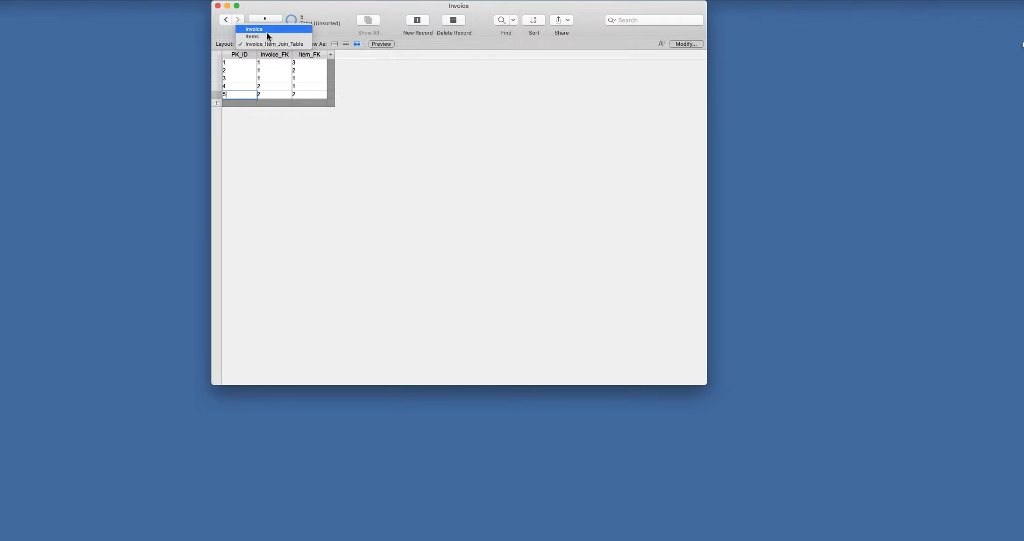
left_click(266, 31)
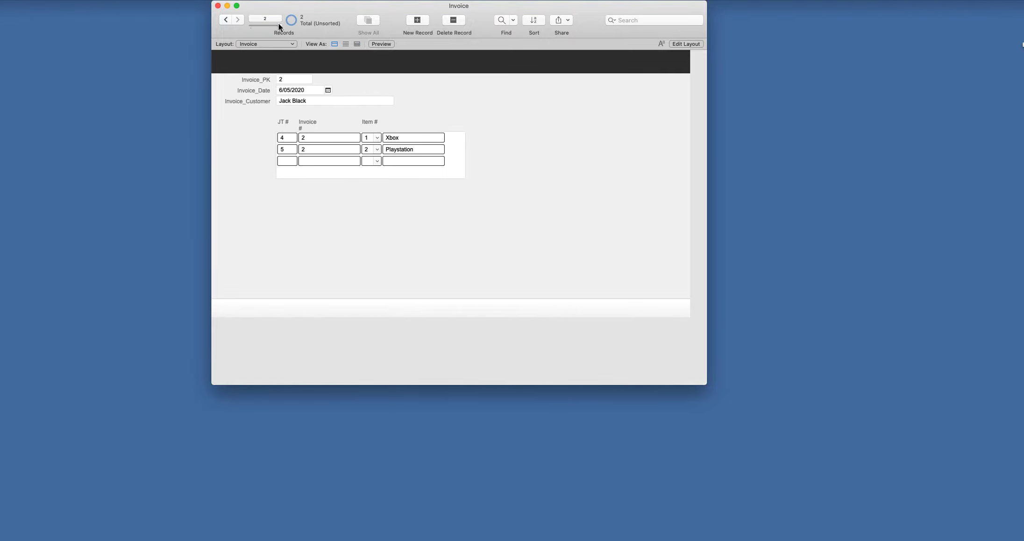
- View the Items layout and then the Invoice_Item_Join_Table layout
left_click(261, 44)
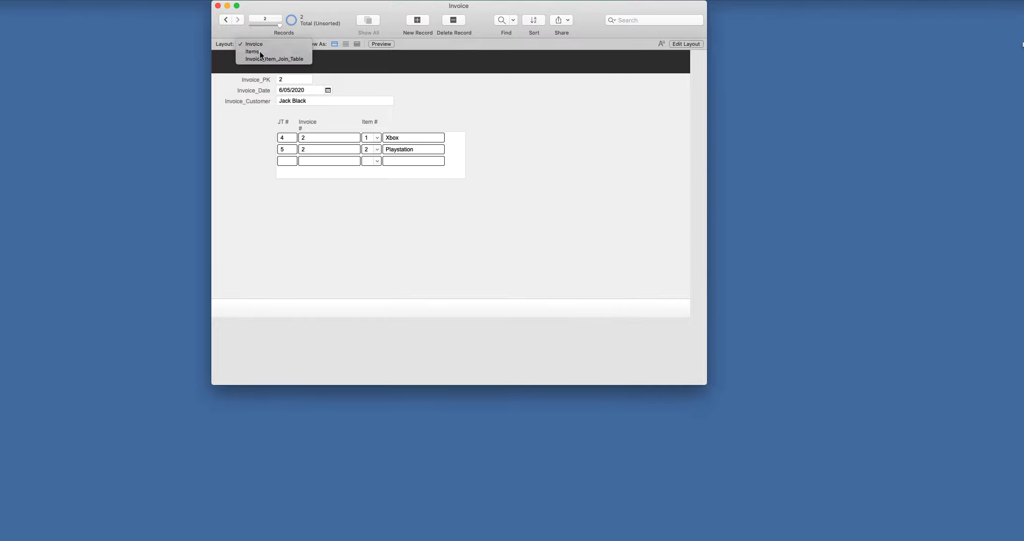
left_click(260, 51)
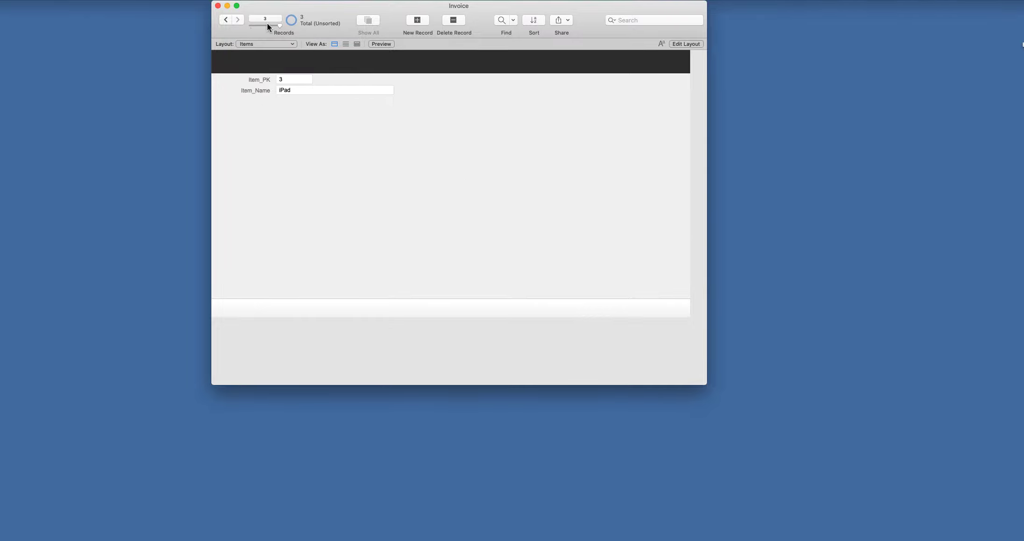
left_click(257, 45)
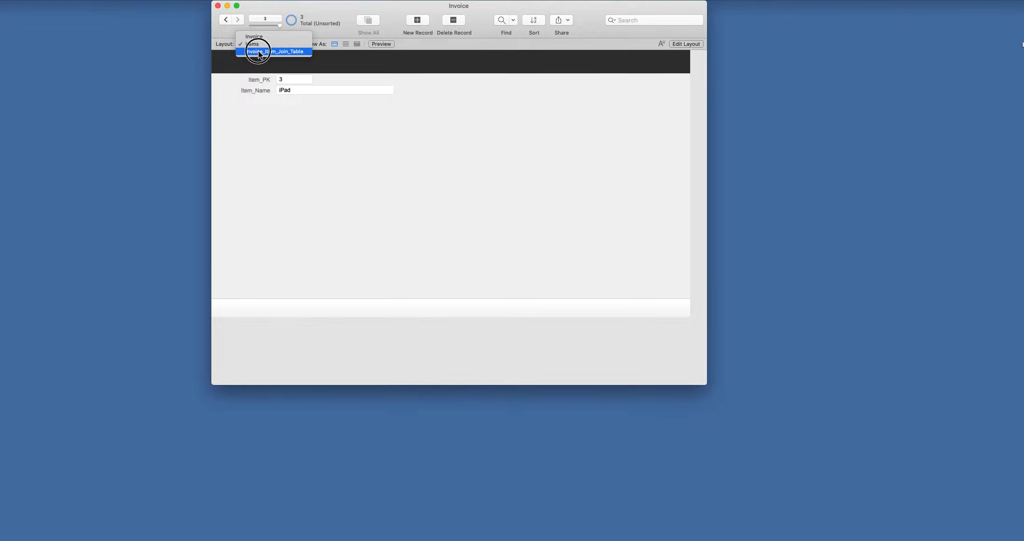
left_click(260, 51)
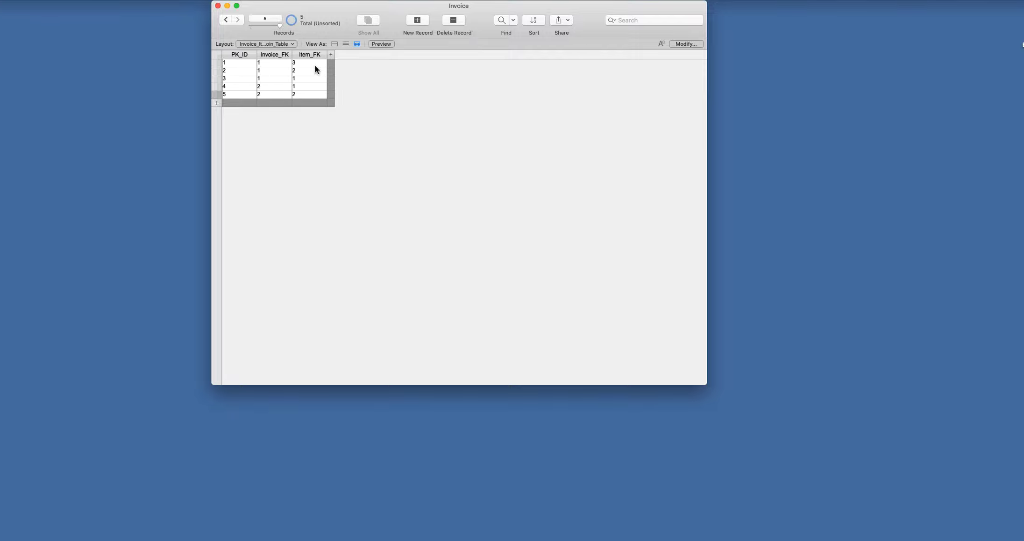
- Return to the Invoice layout and go back to the first invoice
left_click(274, 44)
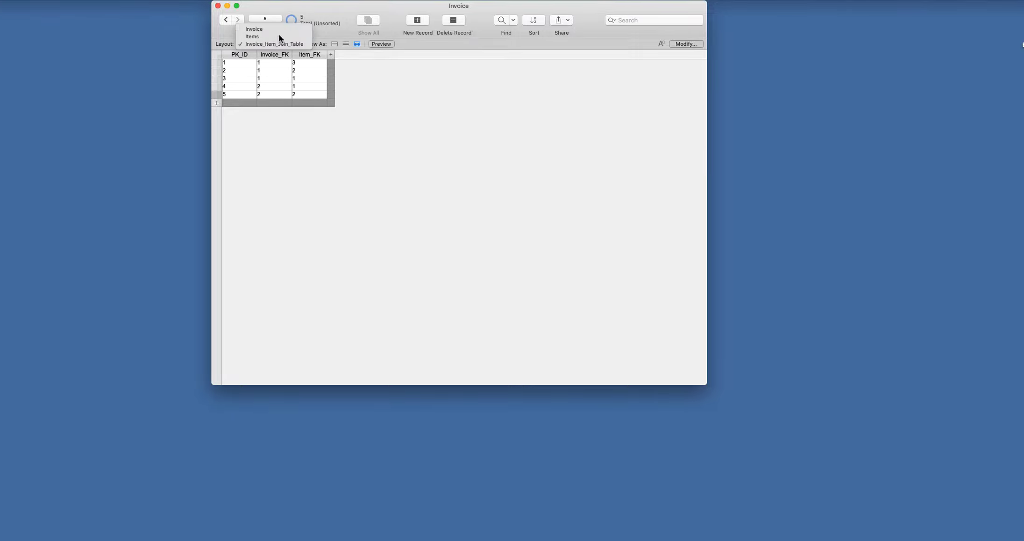
left_click(278, 29)
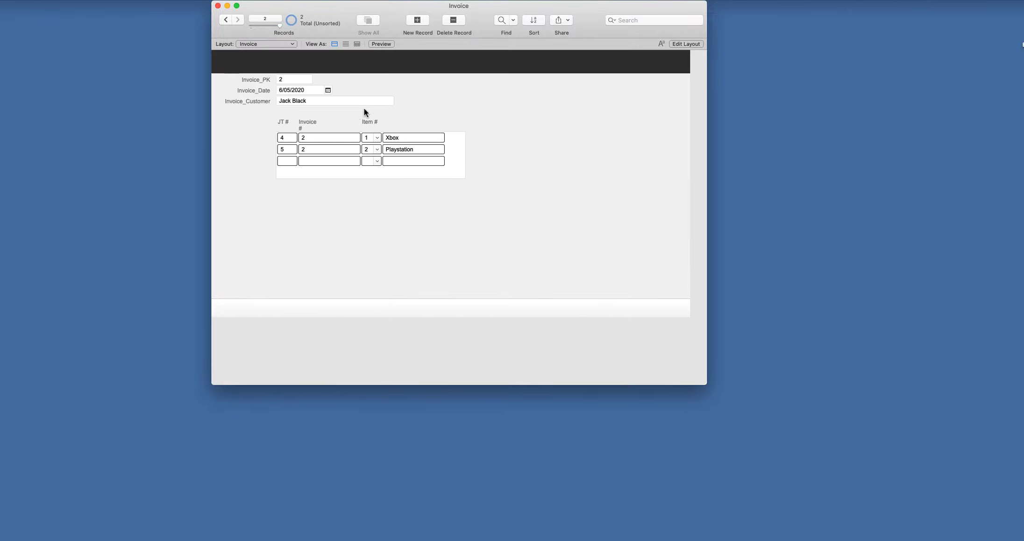
left_click(225, 20)
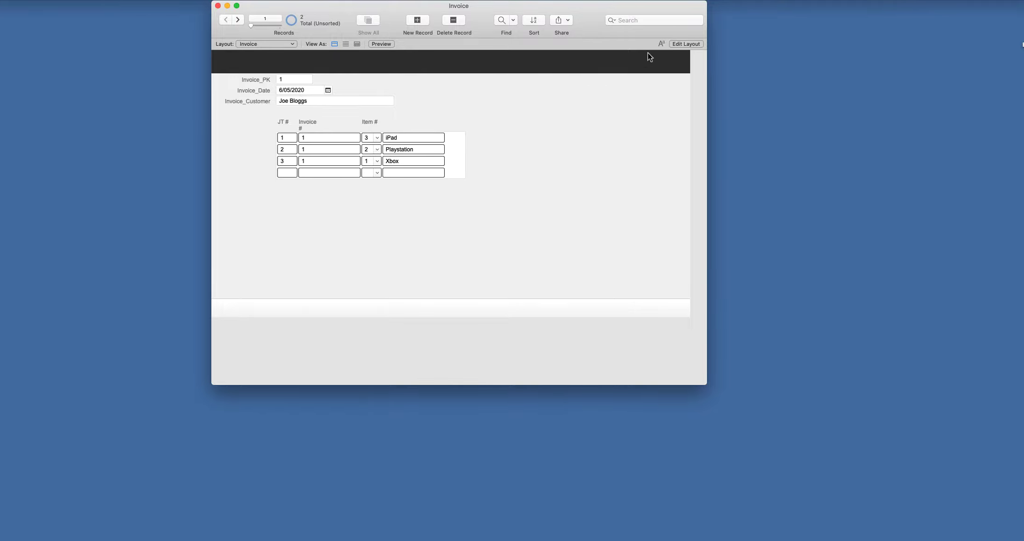
- Delete the Invoice_FK and PK portal fields and their Invoice # and JT # labels
left_click(681, 45)
left_click(347, 139)
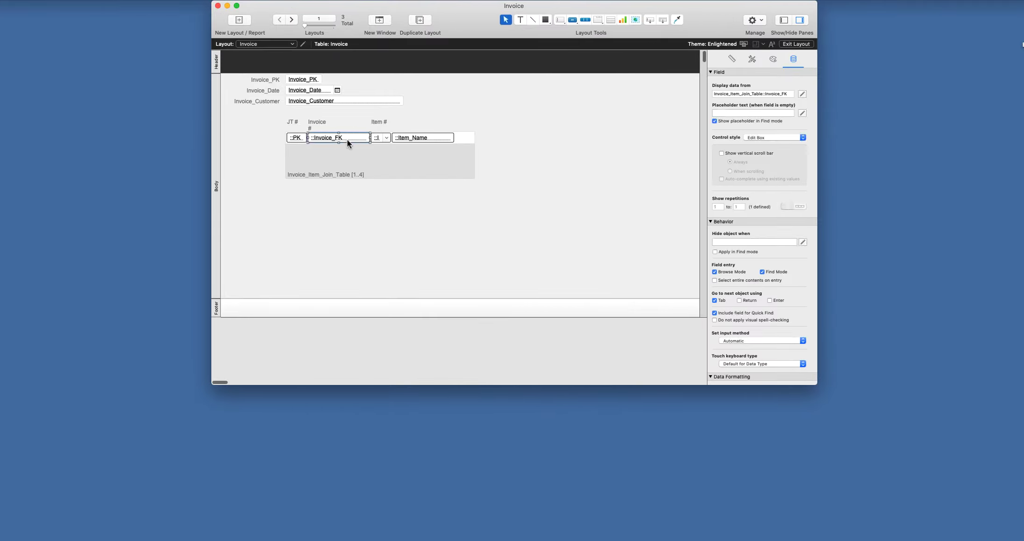
key("Delete")
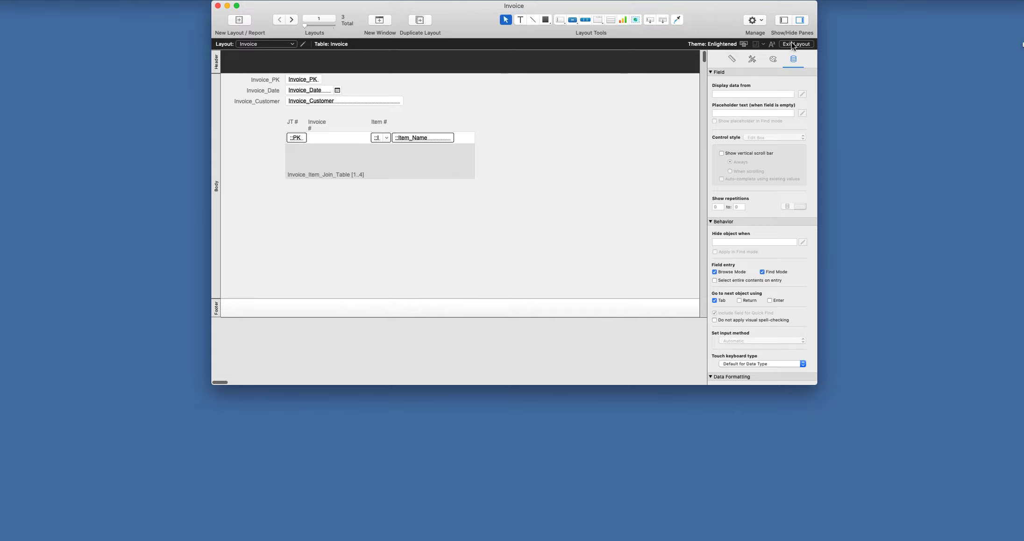
left_click(795, 44)
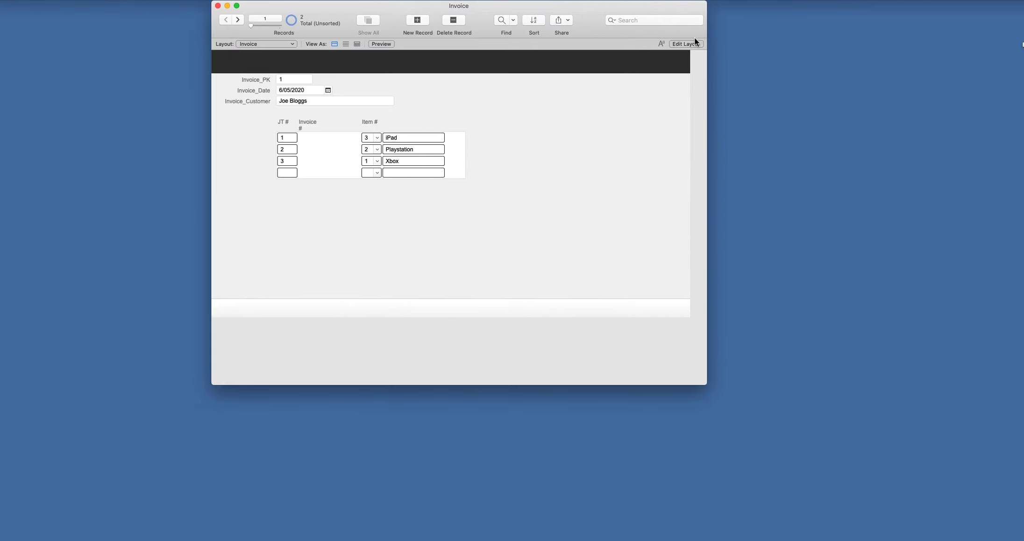
left_click(685, 44)
left_click(293, 138)
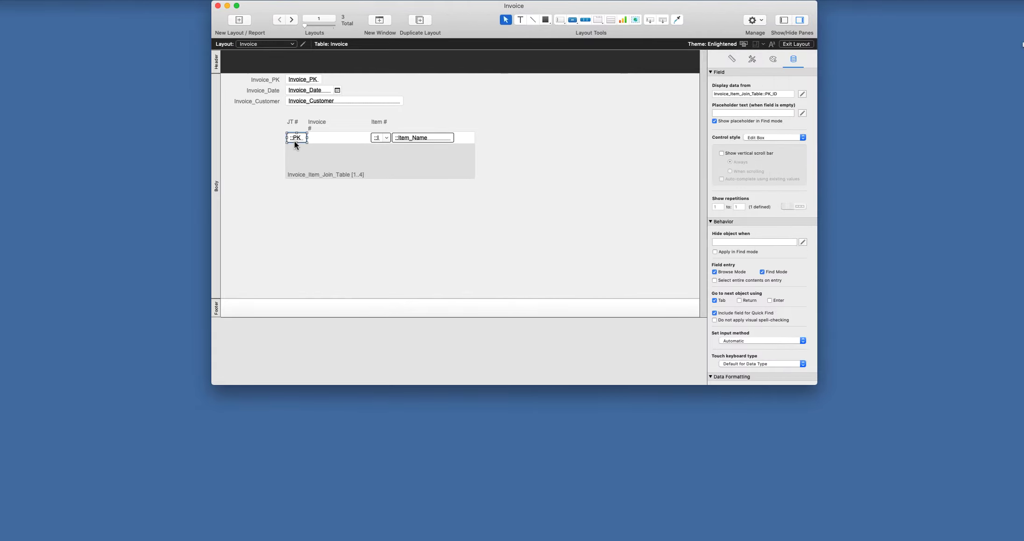
key("Delete")
left_click(326, 129)
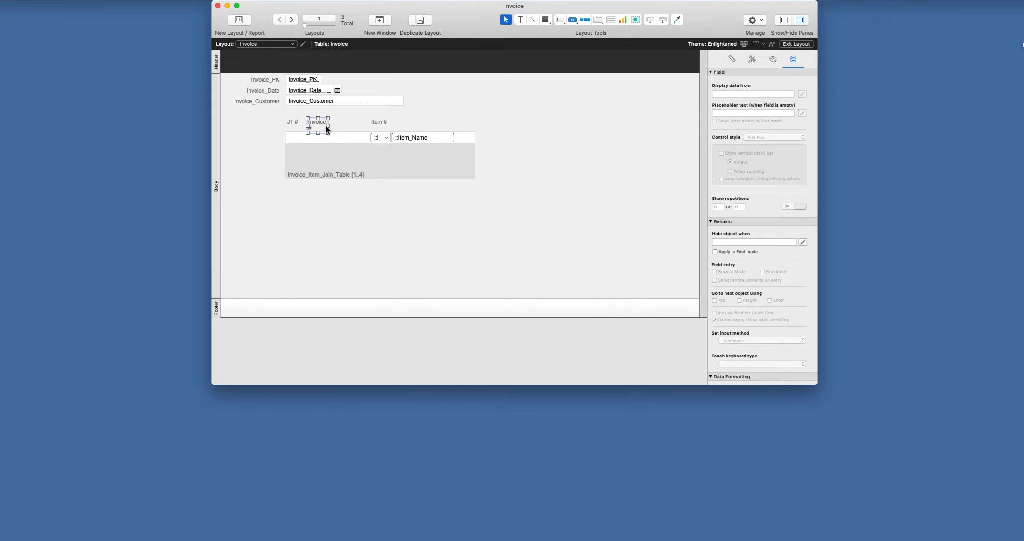
key("Delete")
left_click(291, 122)
key("Delete")
- Move the Item # drop-down and Item_Name to the portal's left side, then exit Layout mode
left_click_drag(376, 138, 297, 142)
left_click_drag(413, 139, 338, 138)
left_click(788, 43)
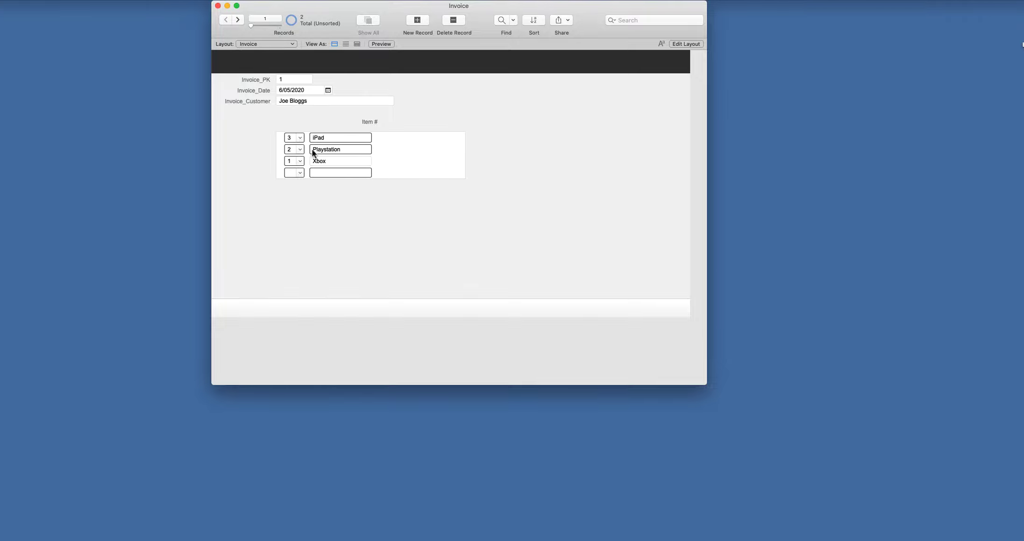
- Create a new invoice record dated 5 May 2020
left_click(239, 19)
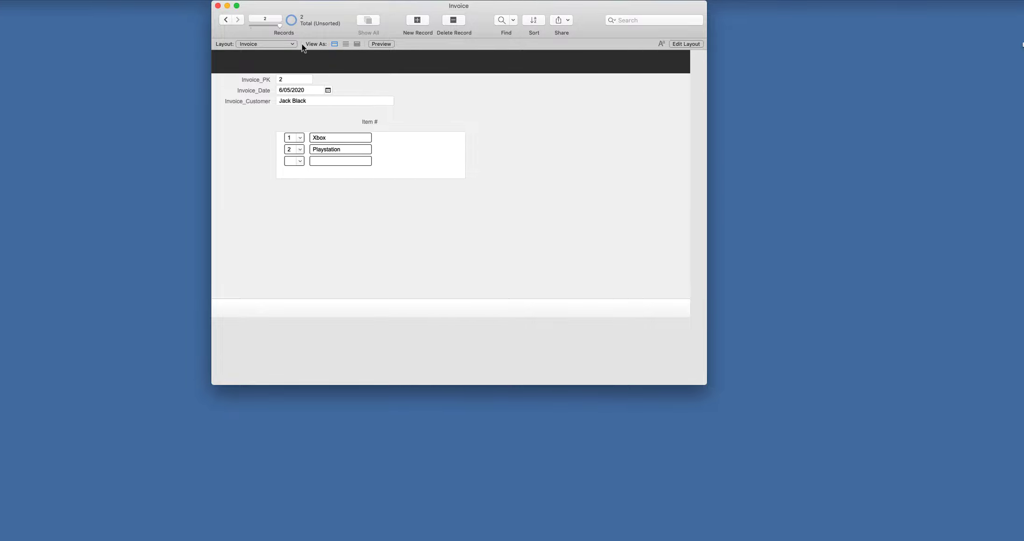
left_click(422, 21)
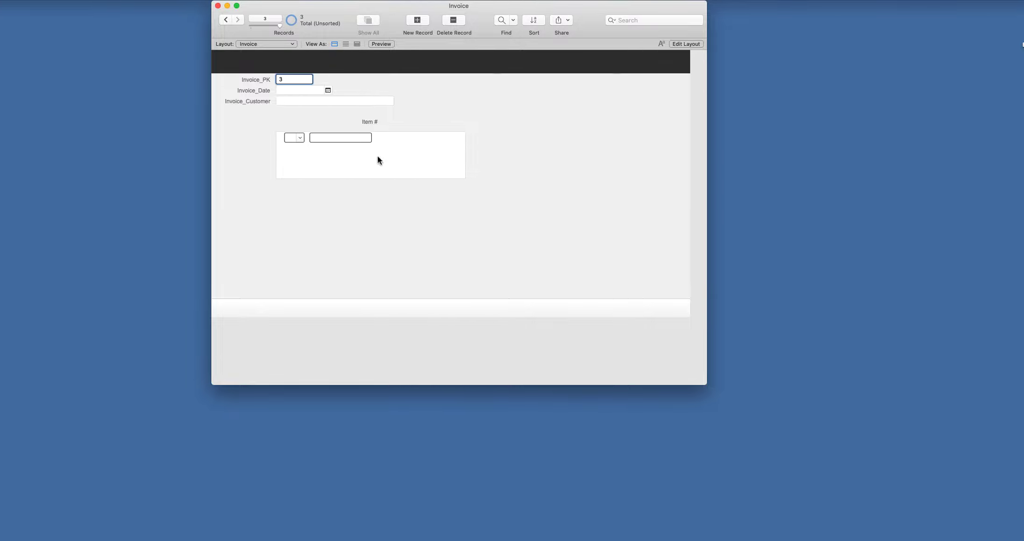
left_click(327, 90)
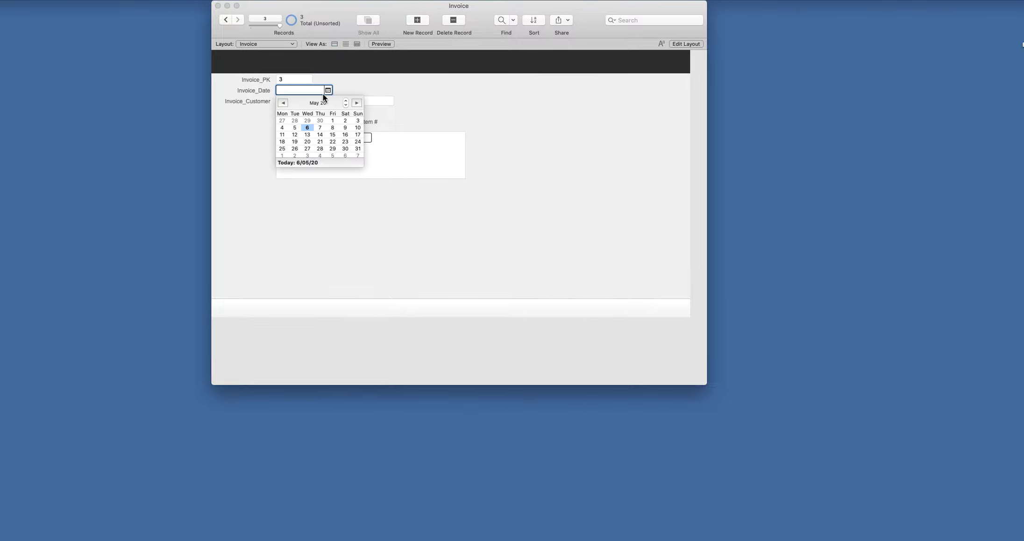
left_click(296, 129)
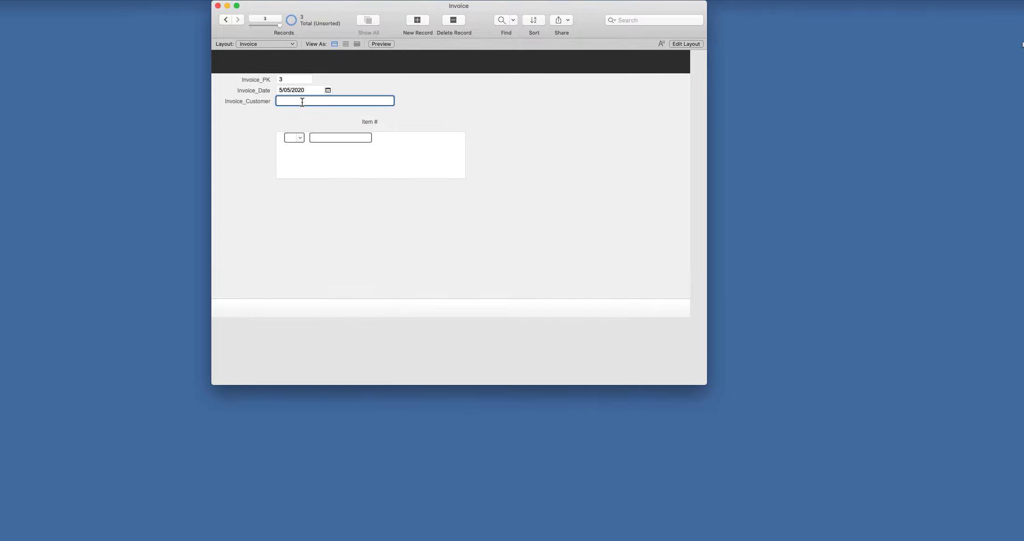
- Enter the customer's name, add Xbox as its line item, then return to invoice 1
type("Sue Smith")
left_click(321, 116)
left_click(300, 138)
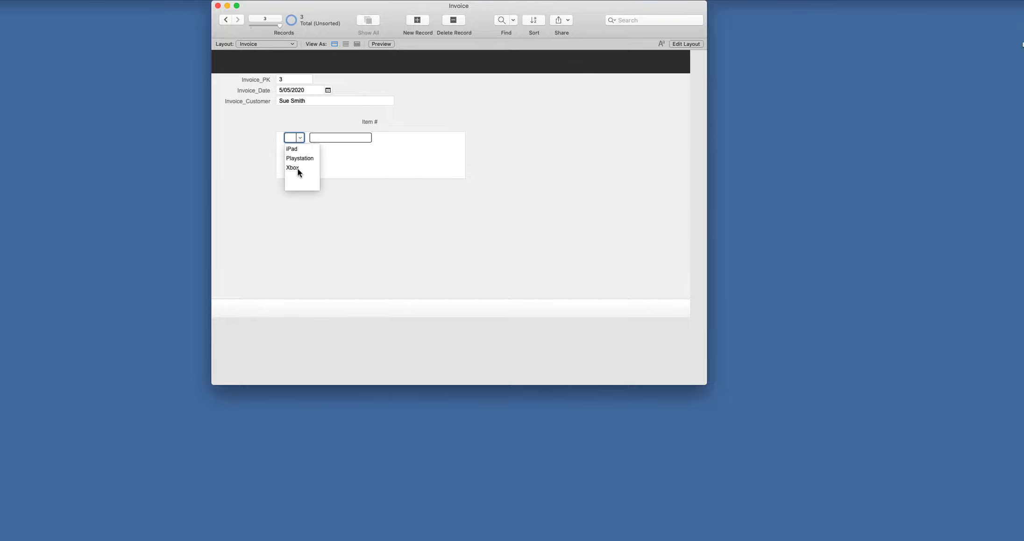
left_click(294, 167)
left_click(450, 107)
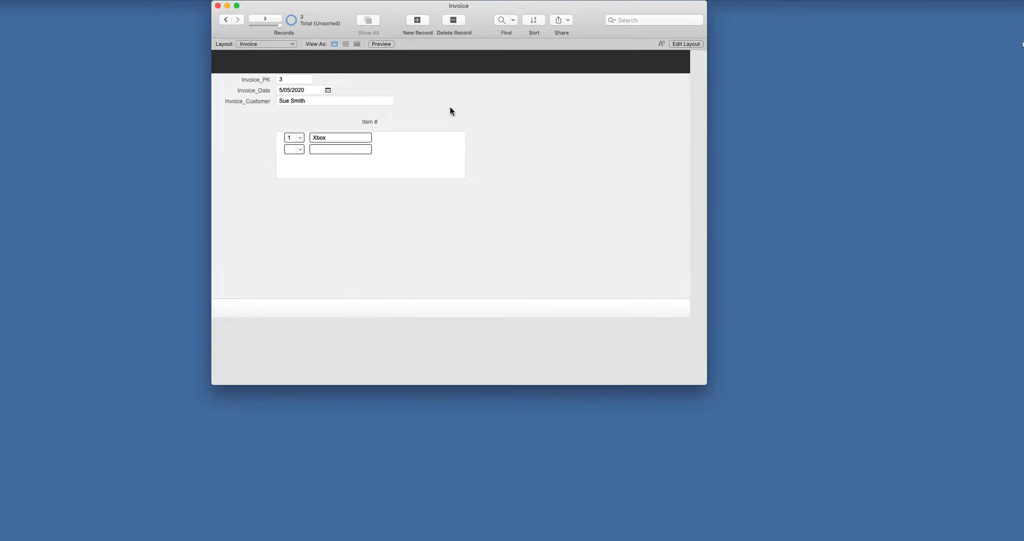
left_click(224, 20)
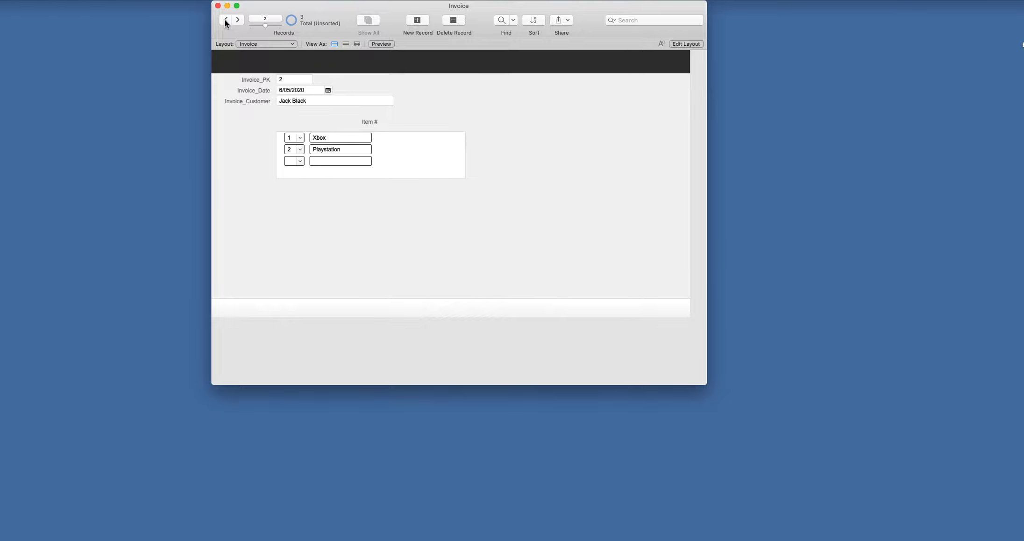
left_click(225, 21)
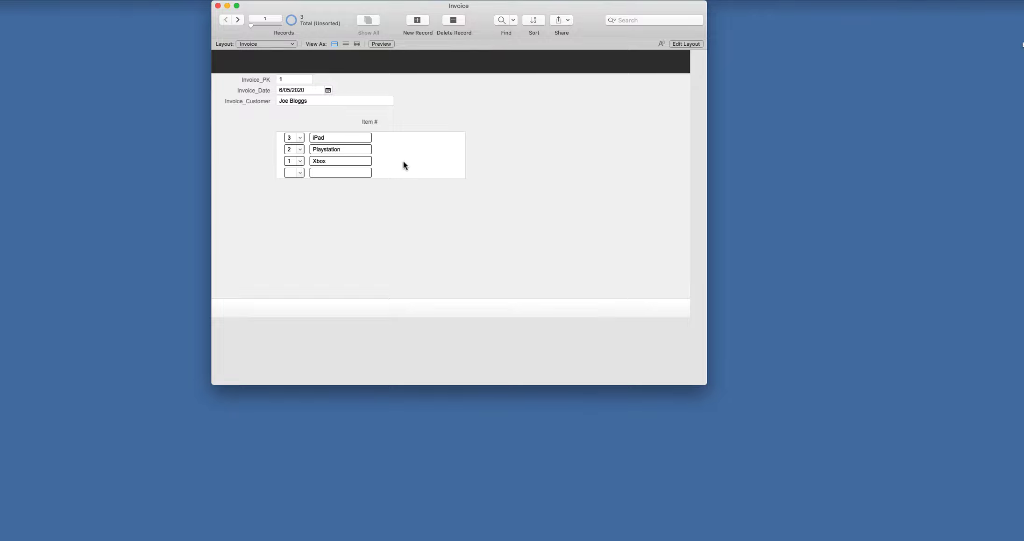
- Set the line-items portal to 10 rows in Portal Setup and exit Layout mode
left_click(685, 44)
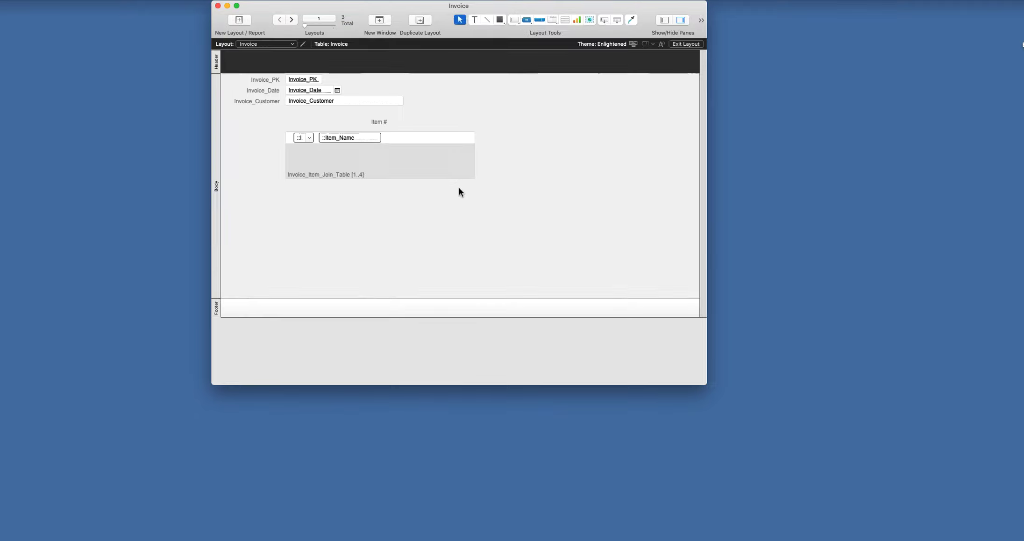
left_click(418, 171)
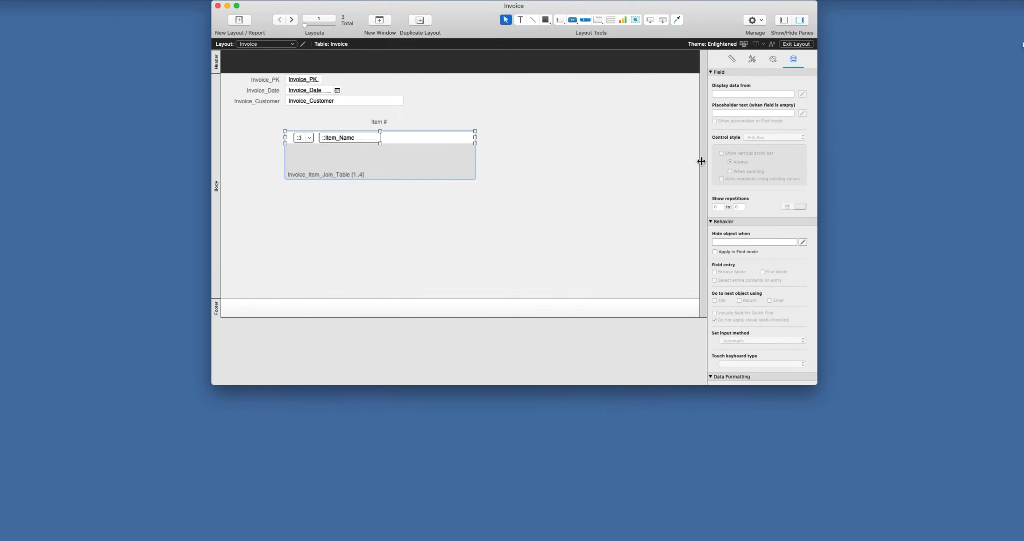
double_click(400, 171)
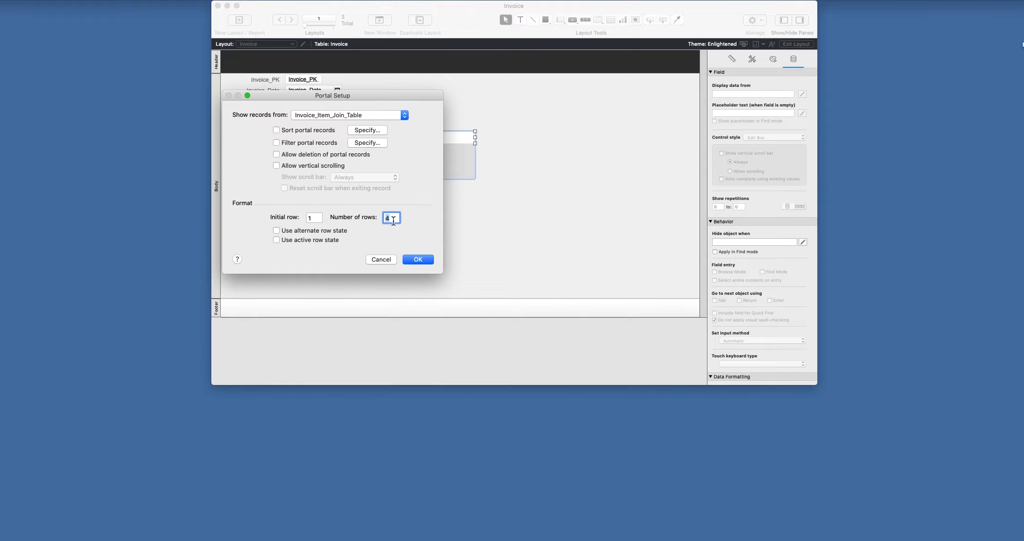
type("10")
left_click(423, 259)
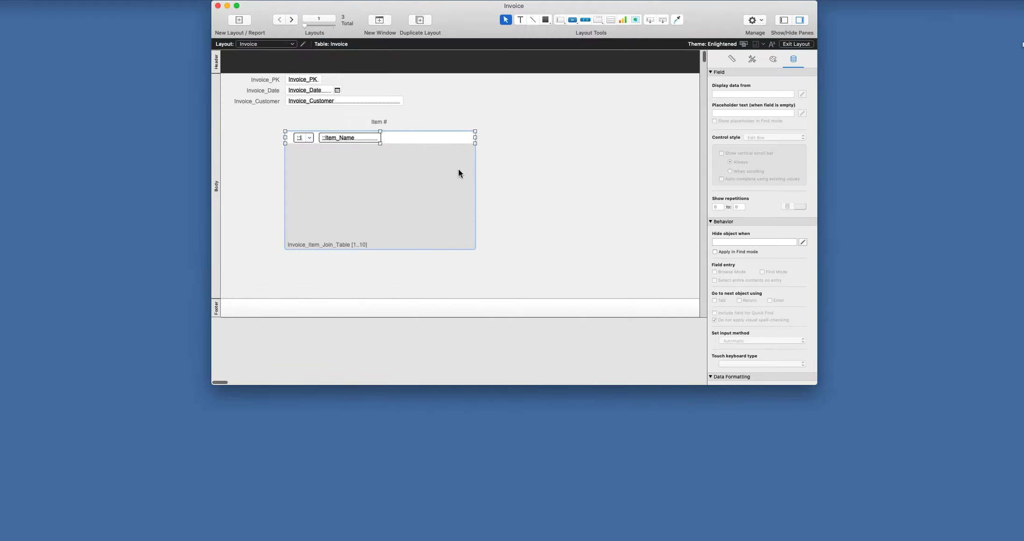
left_click(808, 44)
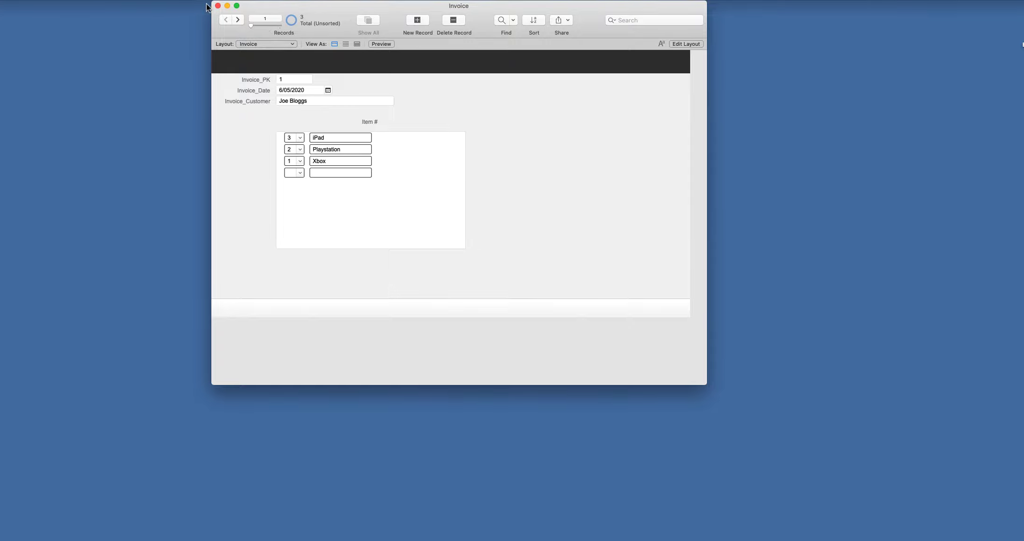
left_click(56, 1)
mouse_move(122, 71)
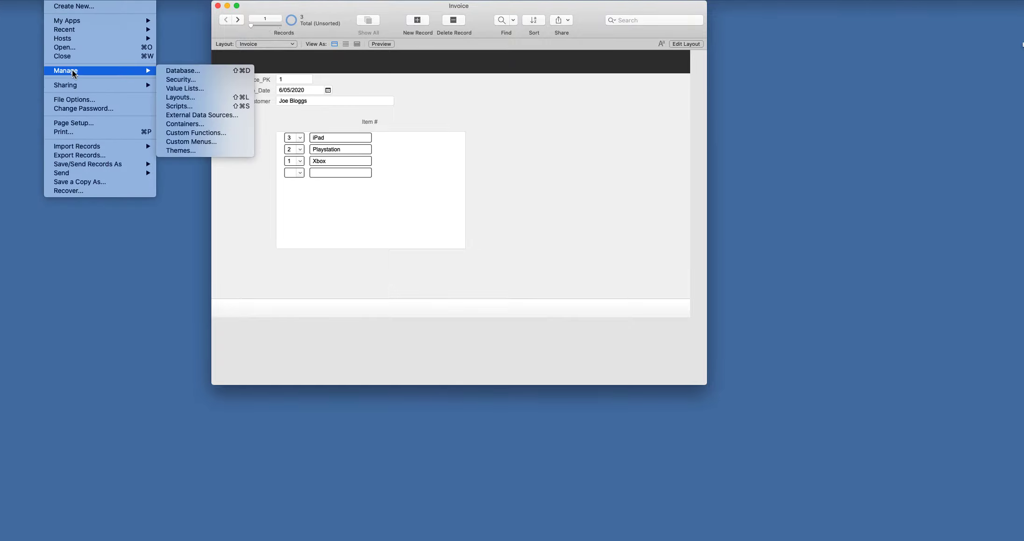
left_click(198, 70)
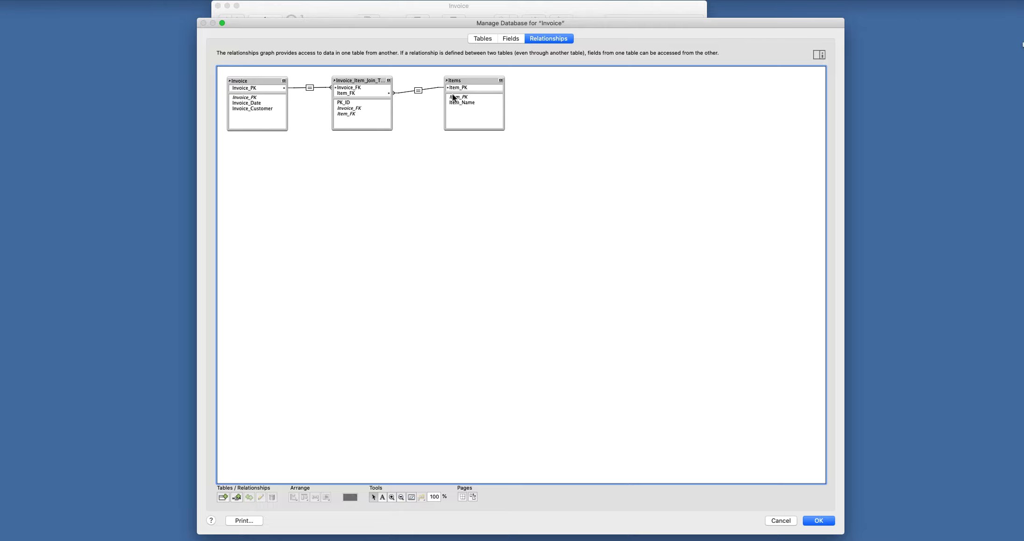
double_click(310, 88)
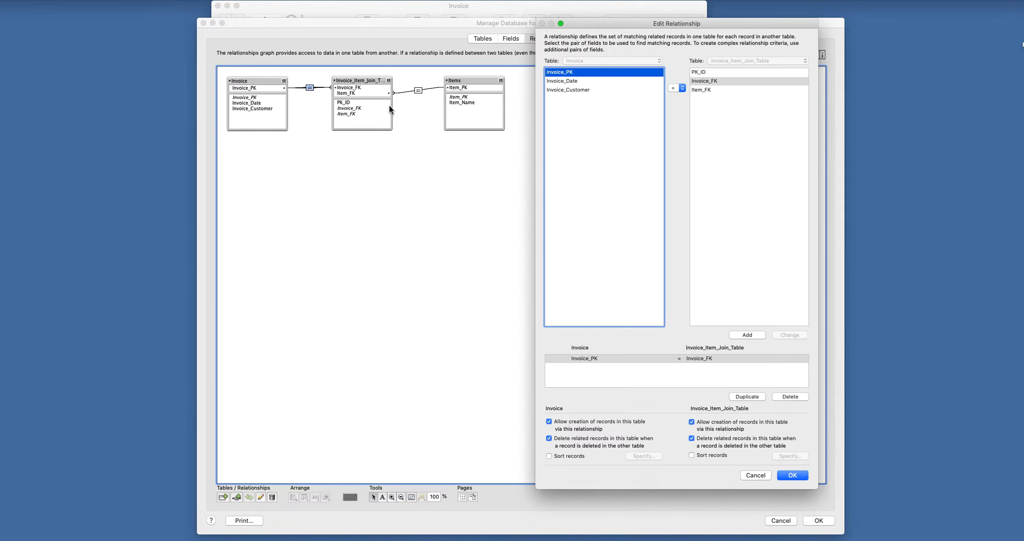
left_click(798, 476)
double_click(418, 90)
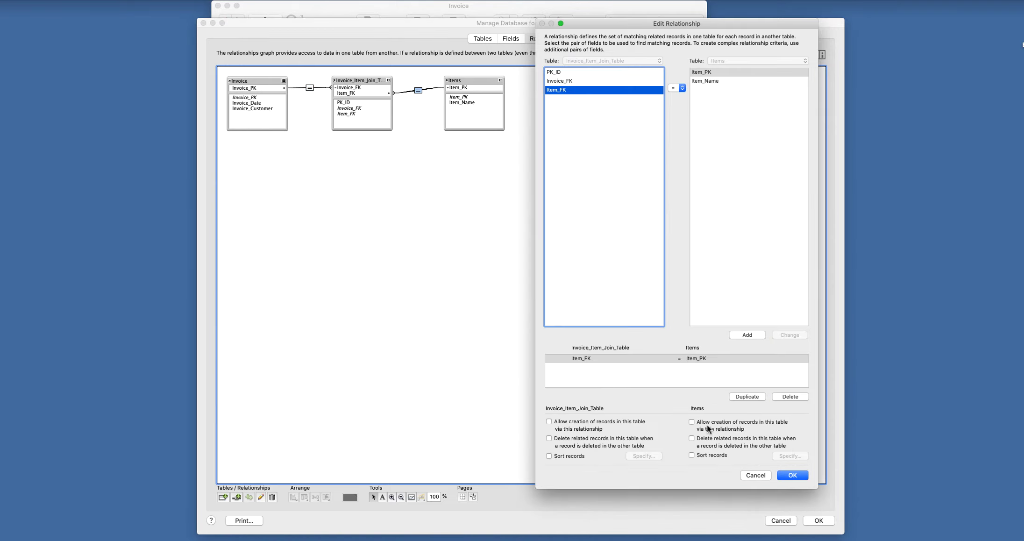
left_click(794, 476)
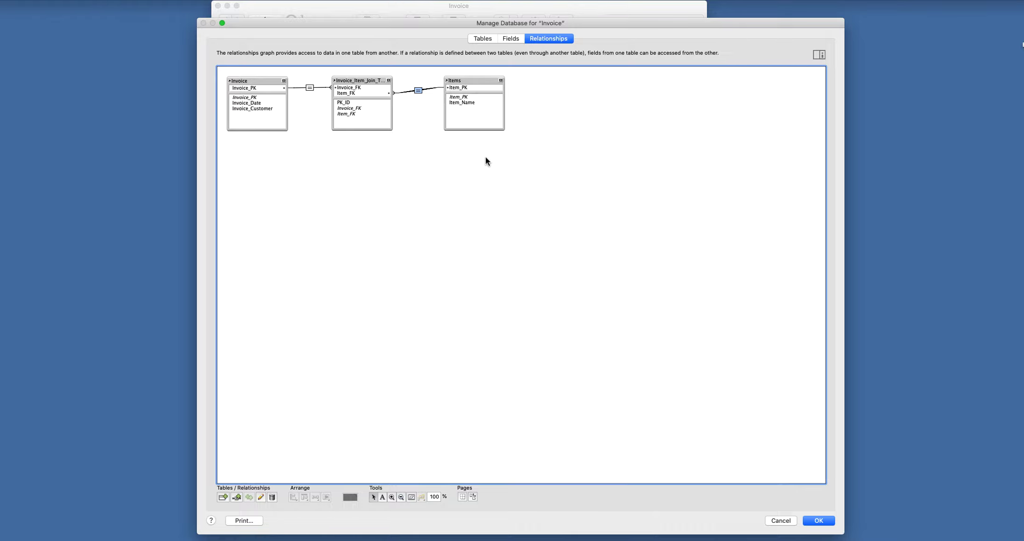
left_click(815, 519)
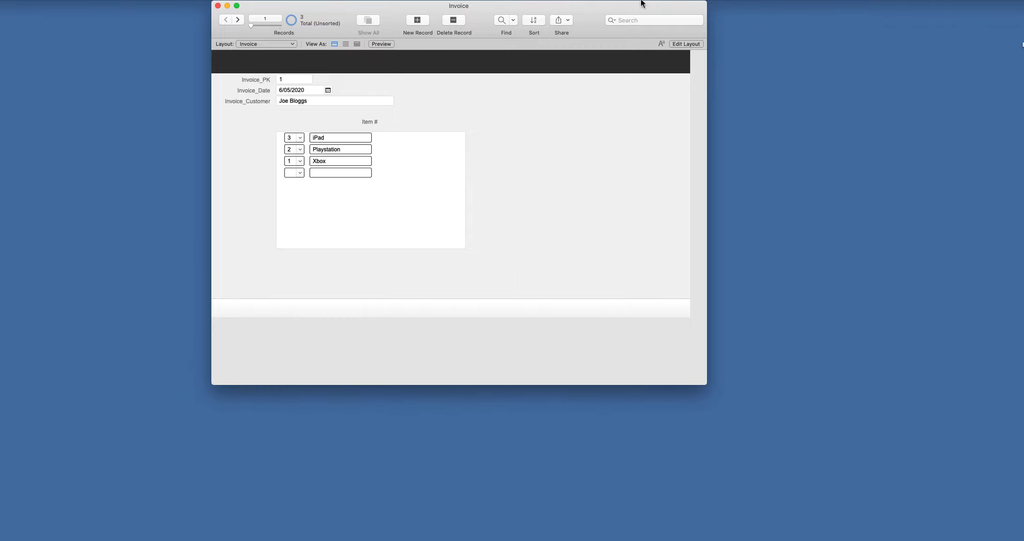